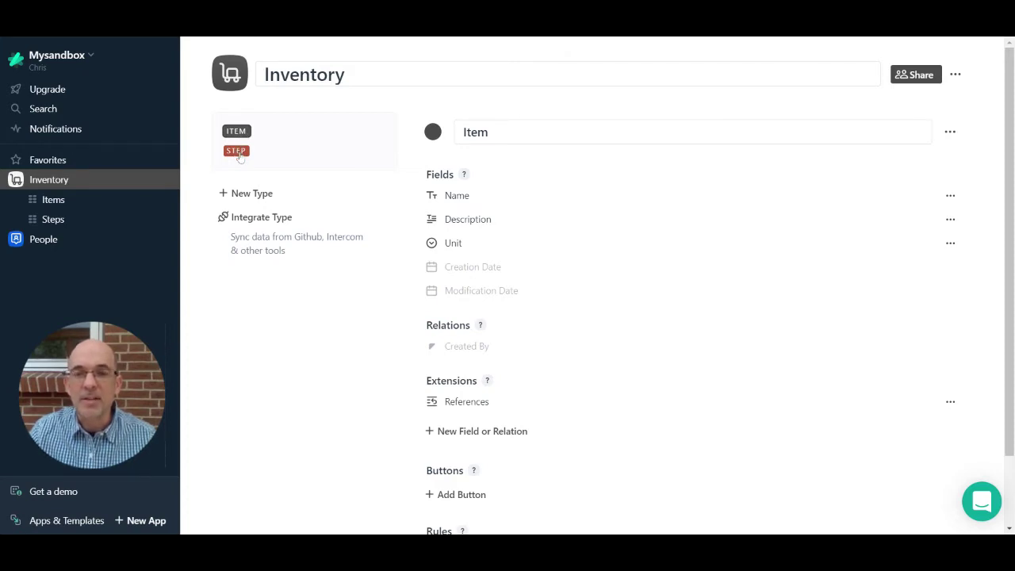
left_click(240, 154)
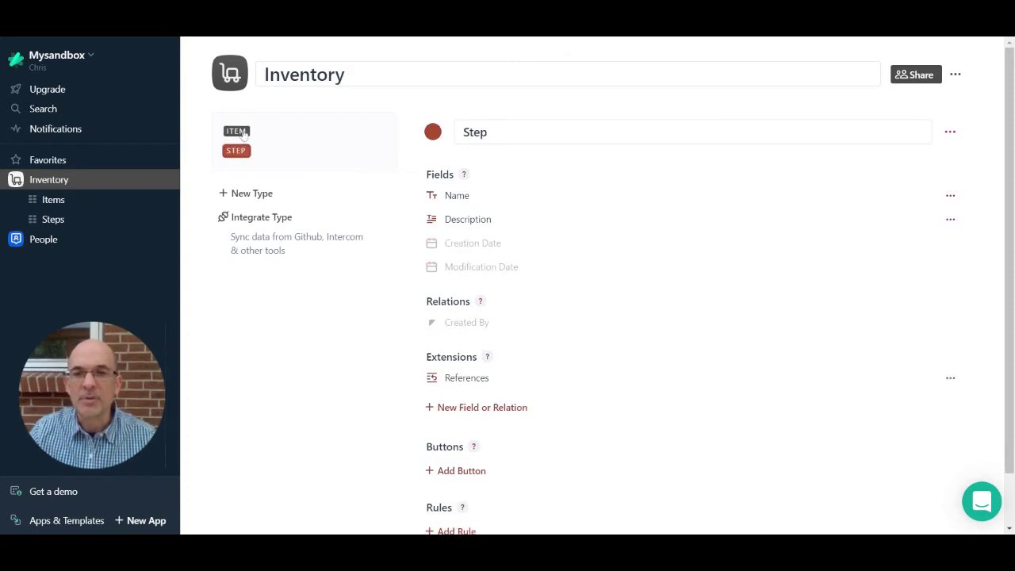
left_click(243, 134)
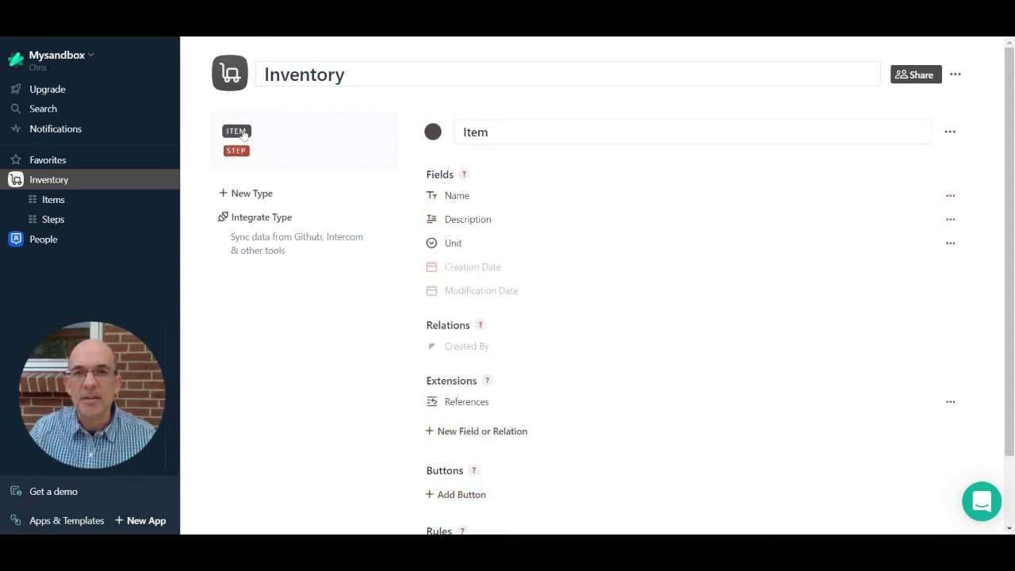
left_click(950, 246)
left_click(886, 274)
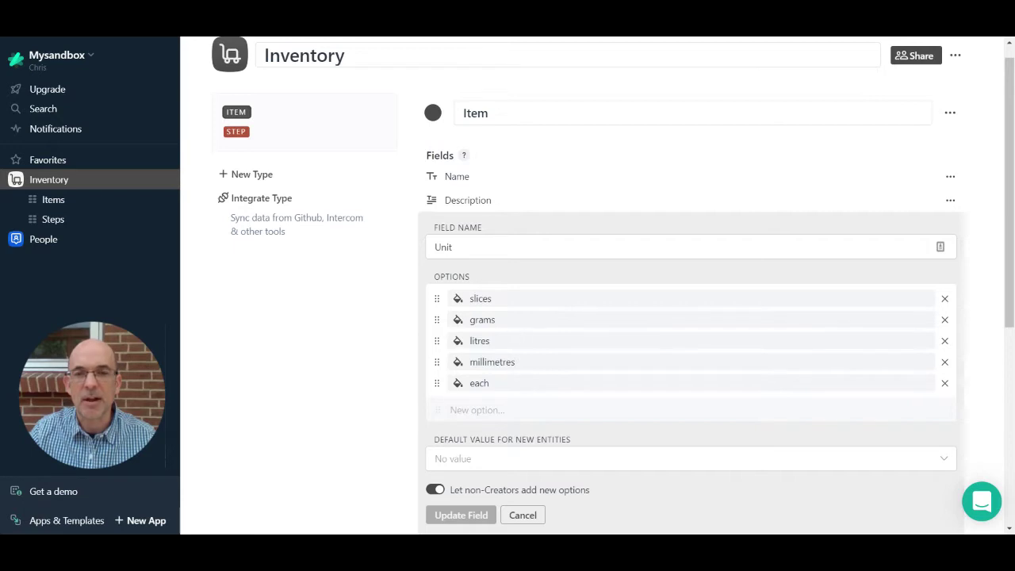
left_click(75, 199)
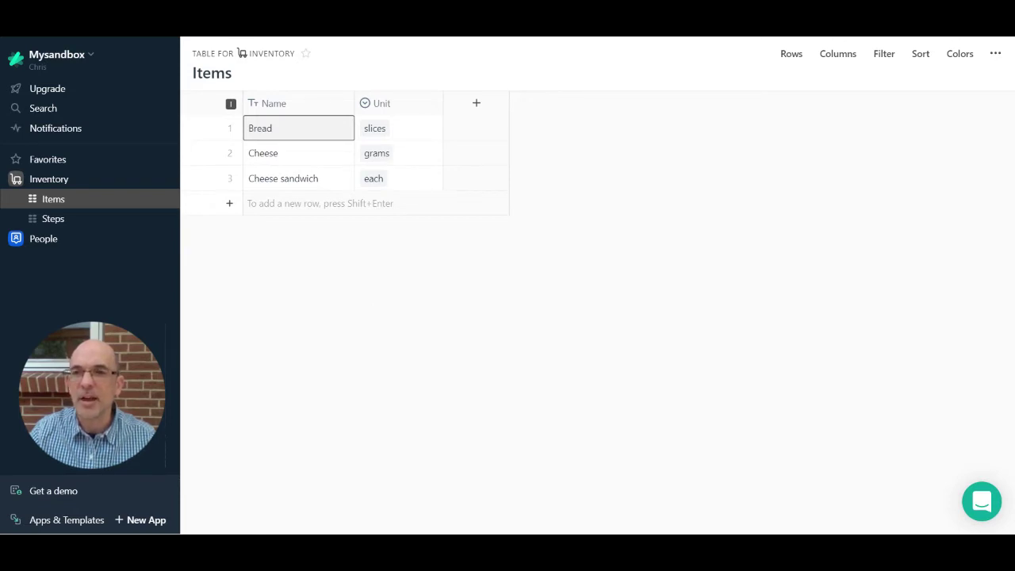
left_click(104, 222)
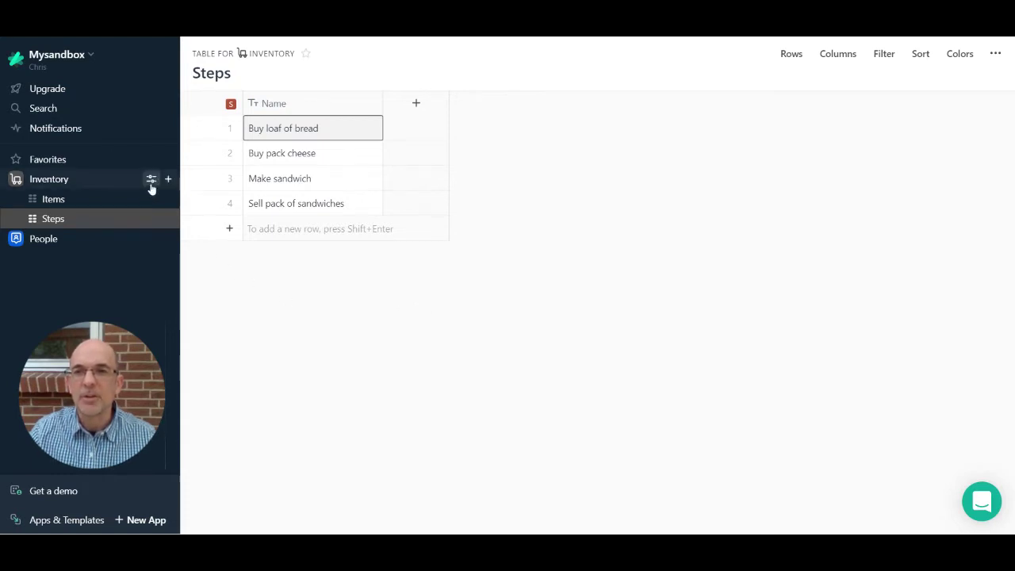
left_click(152, 181)
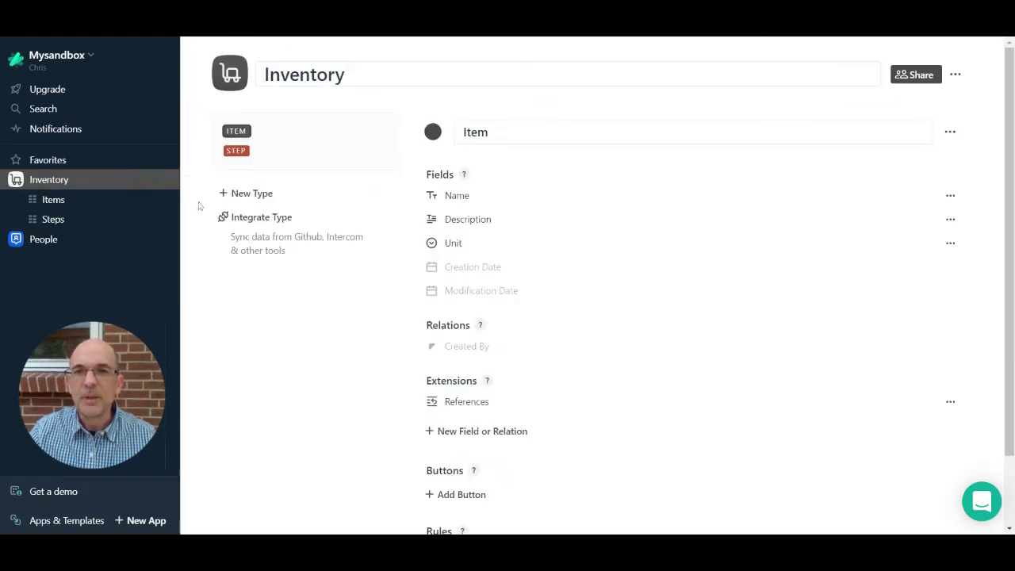
Step: Create a type named Effect in Inventory, alongside Item and Step
left_click(265, 198)
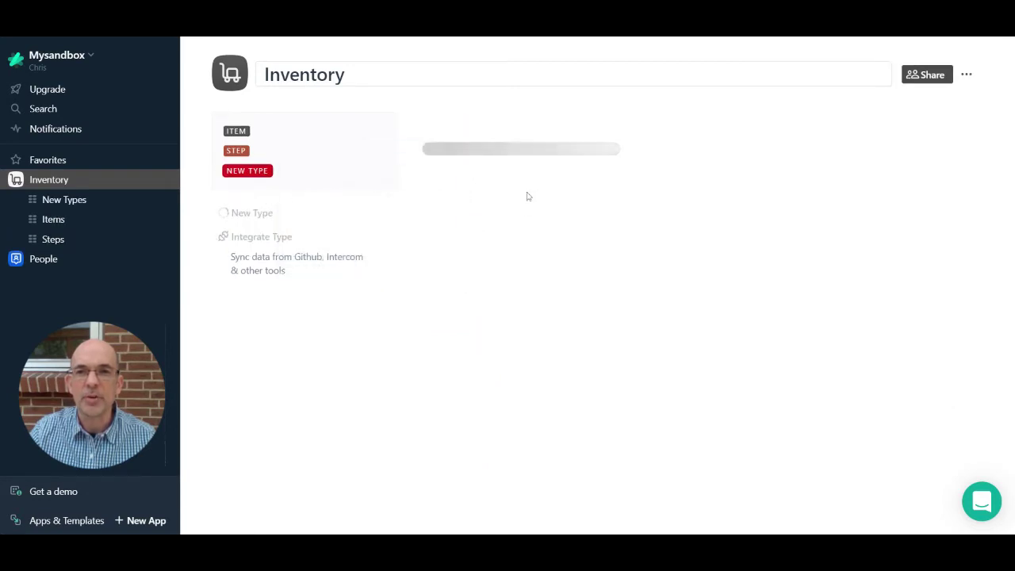
type("Effe")
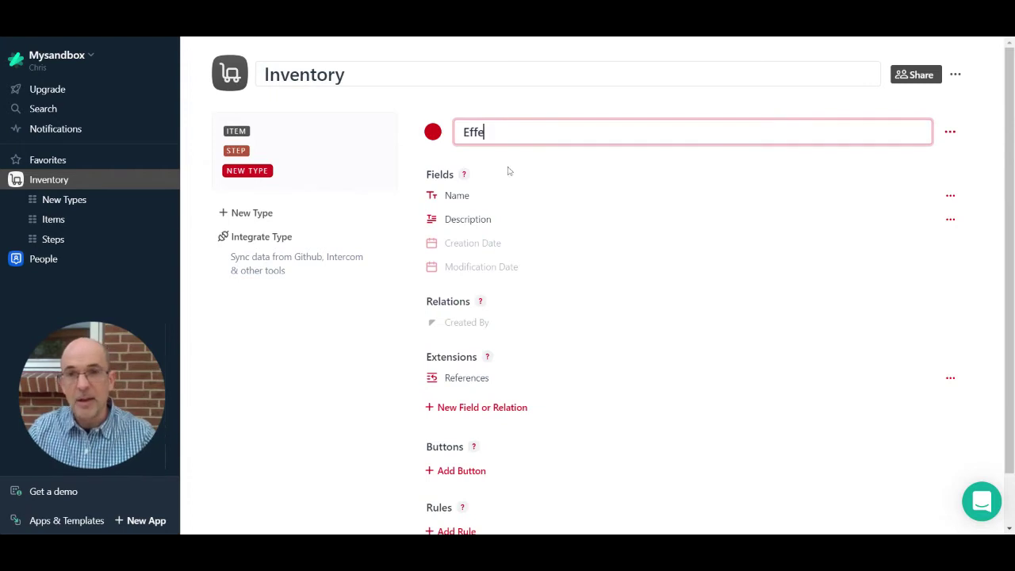
type("ct")
left_click(361, 370)
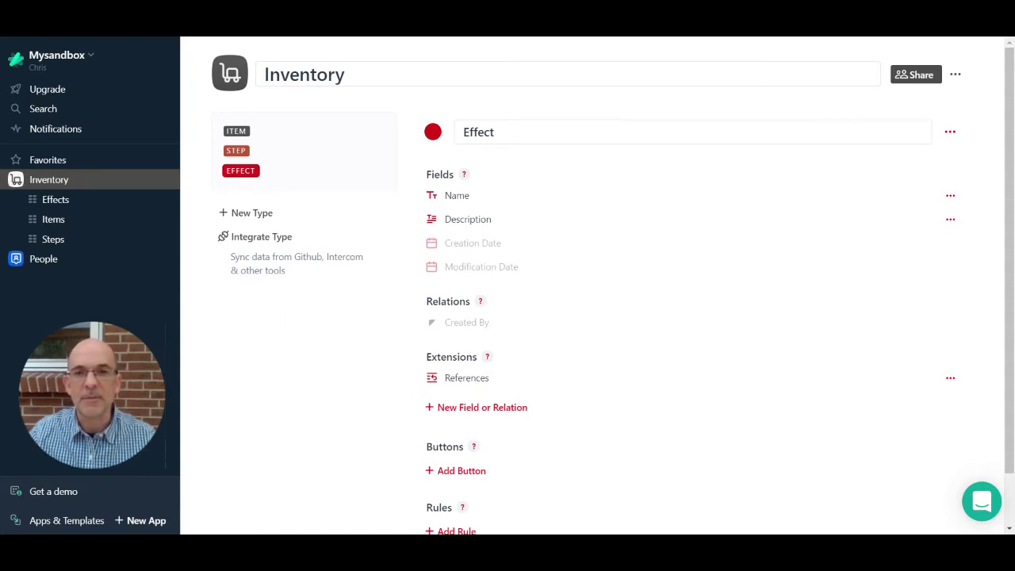
Step: Add a number field named Change to the Effect type
left_click(468, 411)
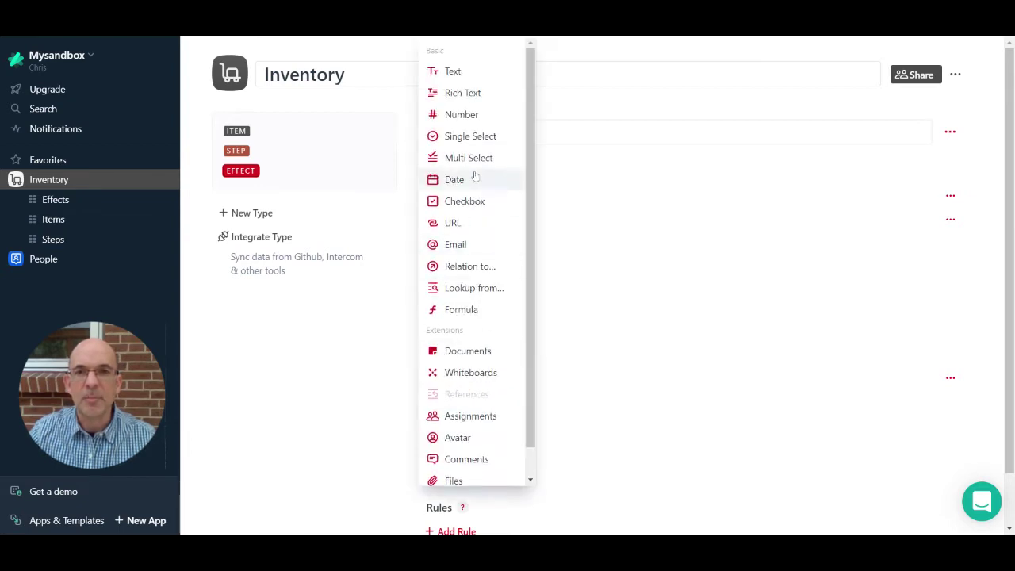
left_click(474, 115)
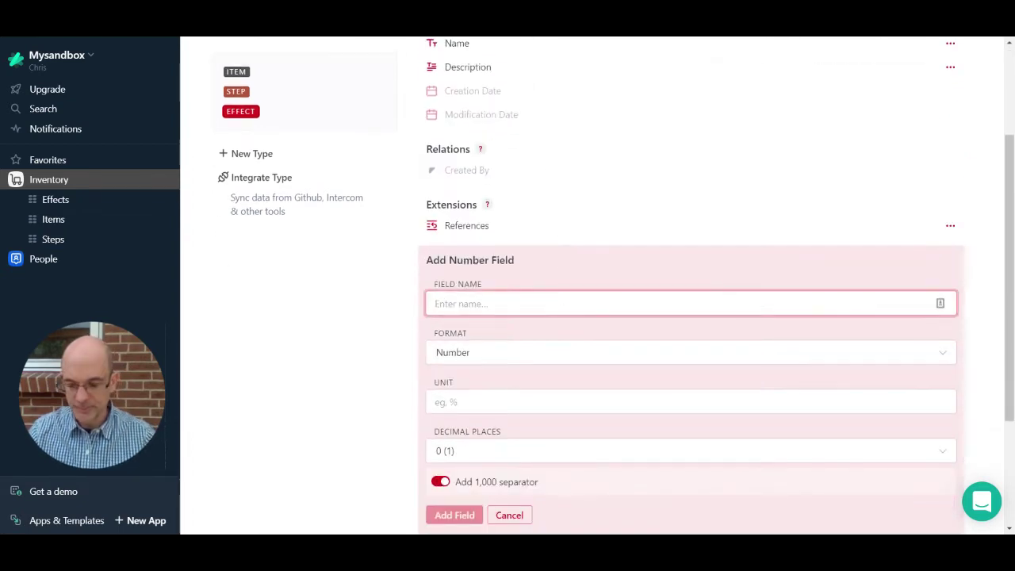
type("Change")
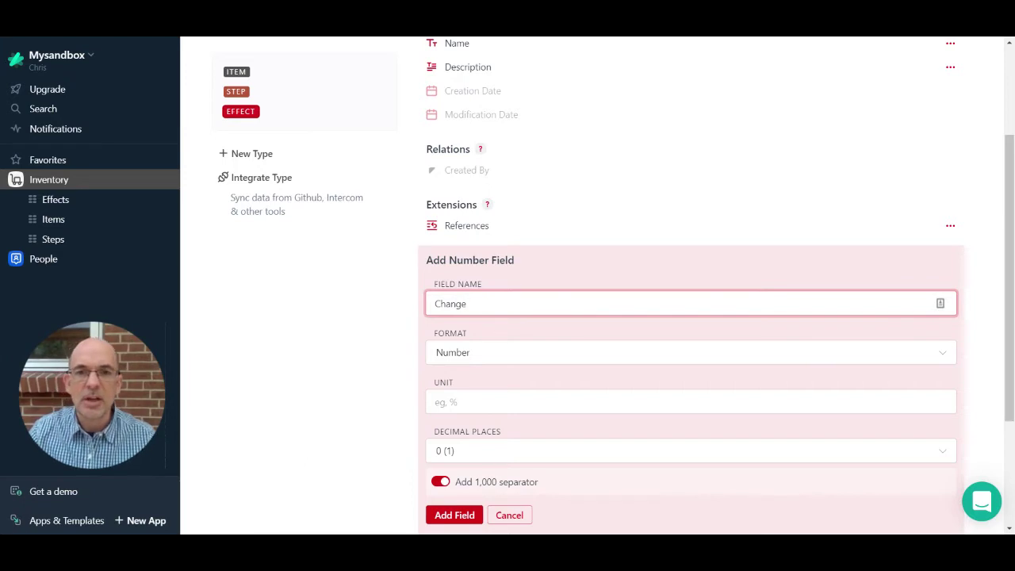
key("Return")
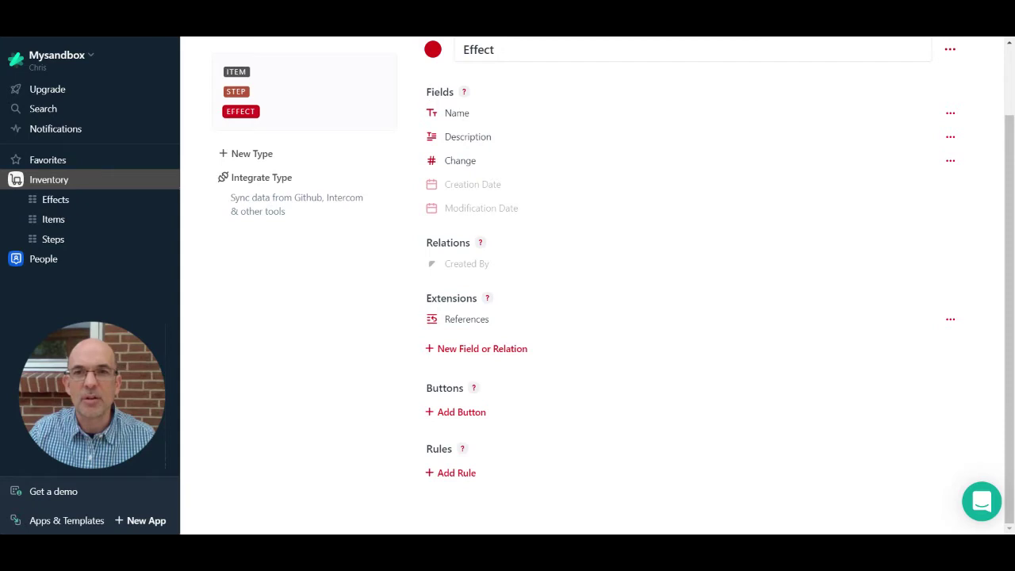
Step: Relate Effect to Item so each Effect has one Item and each Item has many Effects
left_click(463, 350)
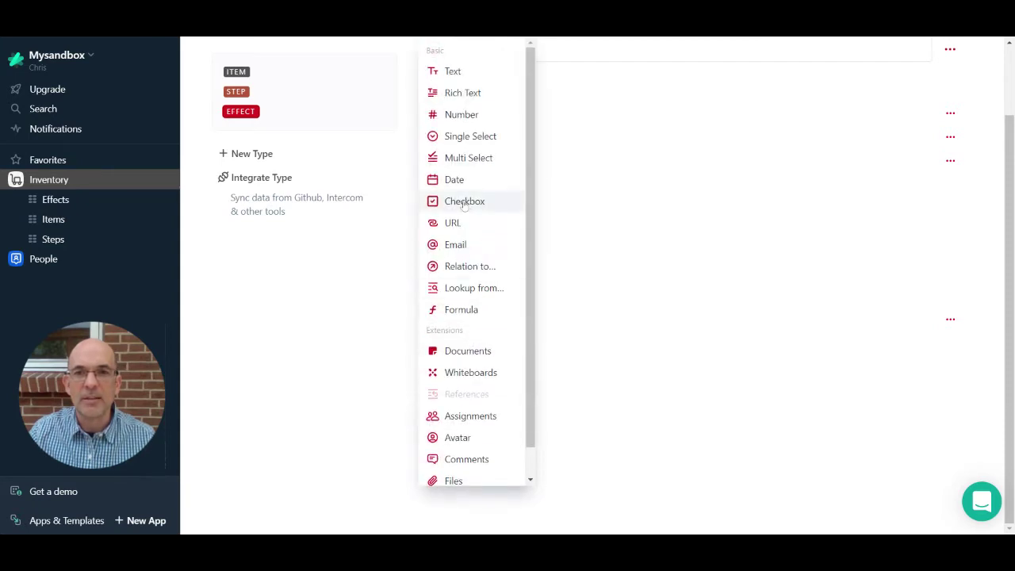
left_click(475, 268)
left_click(503, 388)
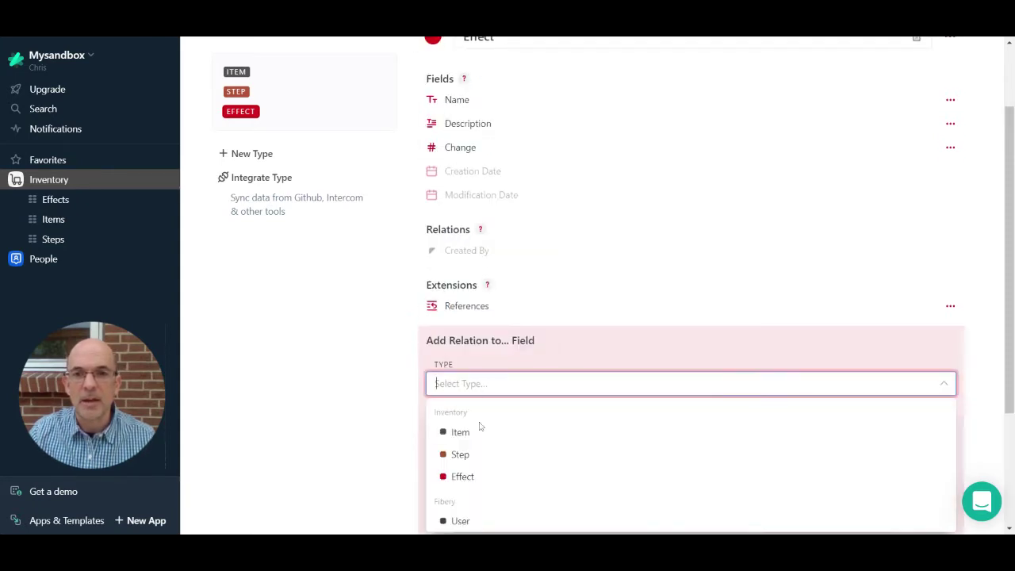
left_click(464, 435)
scroll(476, 397, "down", 3)
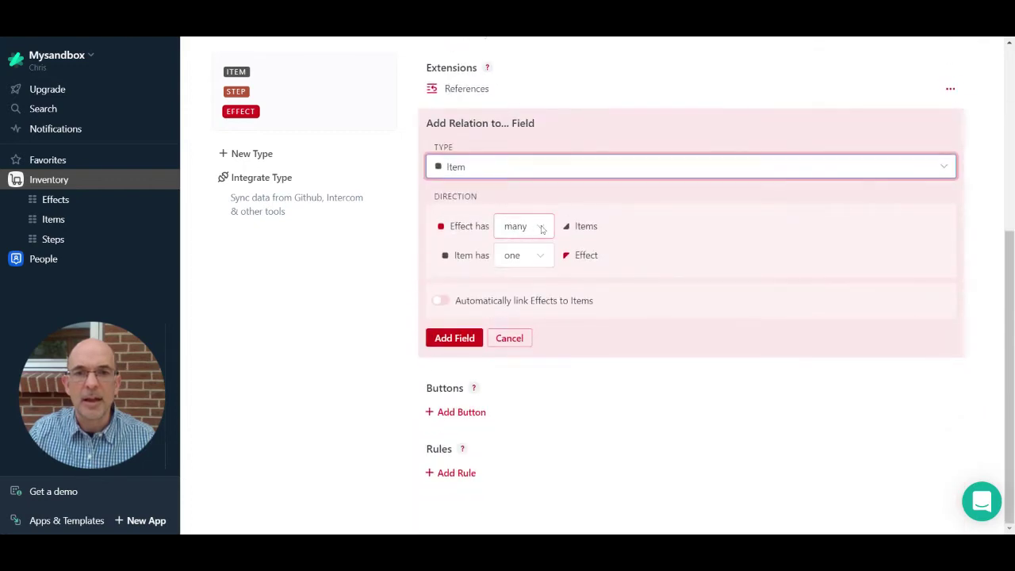
left_click(527, 226)
left_click(524, 272)
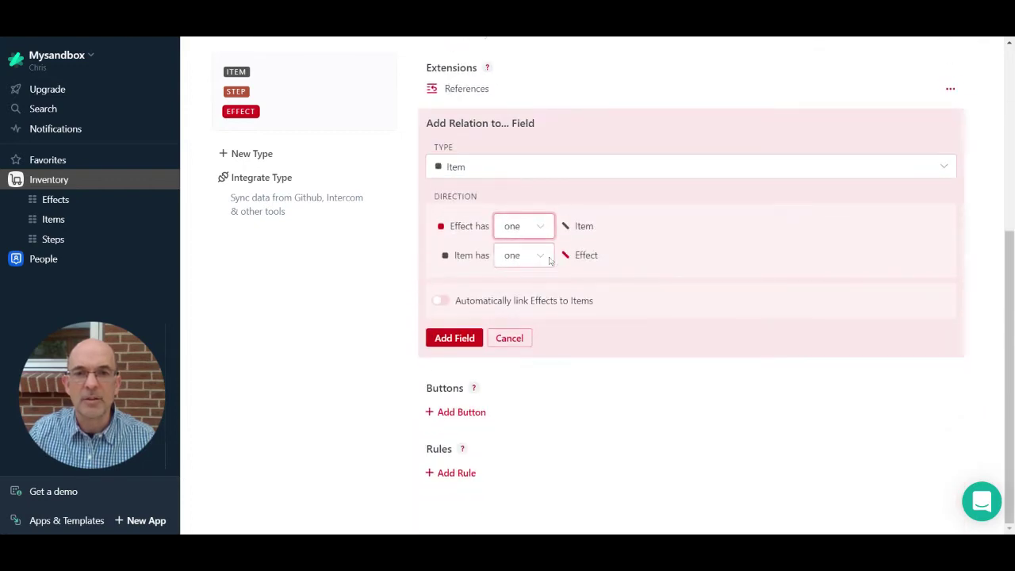
left_click(539, 258)
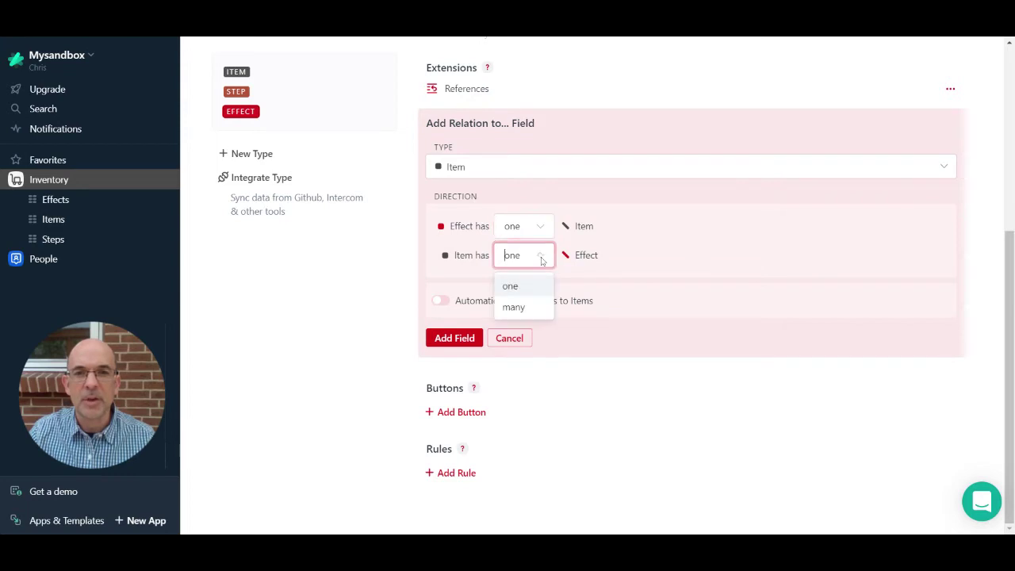
left_click(536, 313)
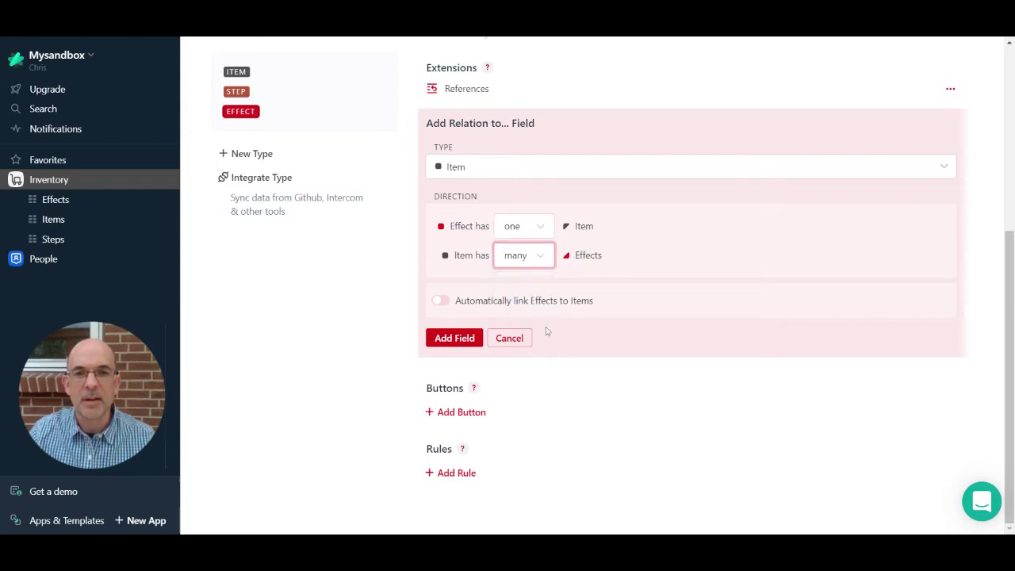
left_click(450, 339)
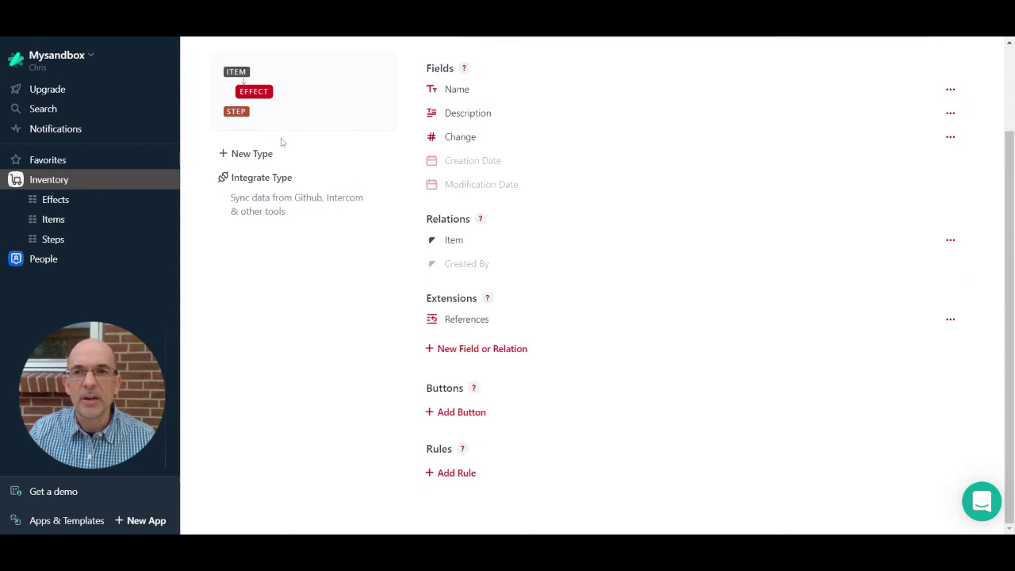
left_click(236, 112)
Step: Relate Step to Effect so each Step has many Effects and each Effect has one Step
left_click(495, 355)
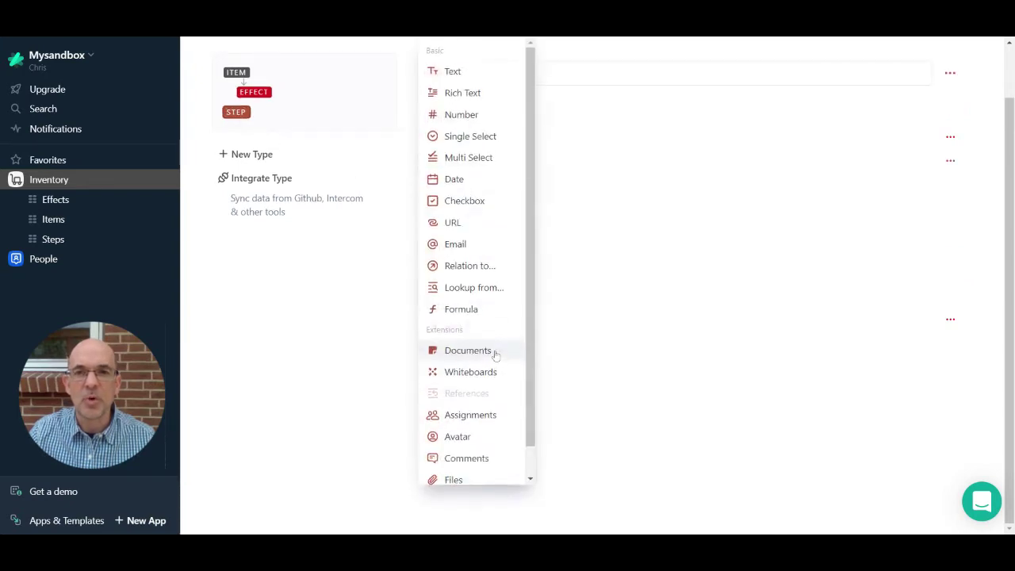
left_click(482, 270)
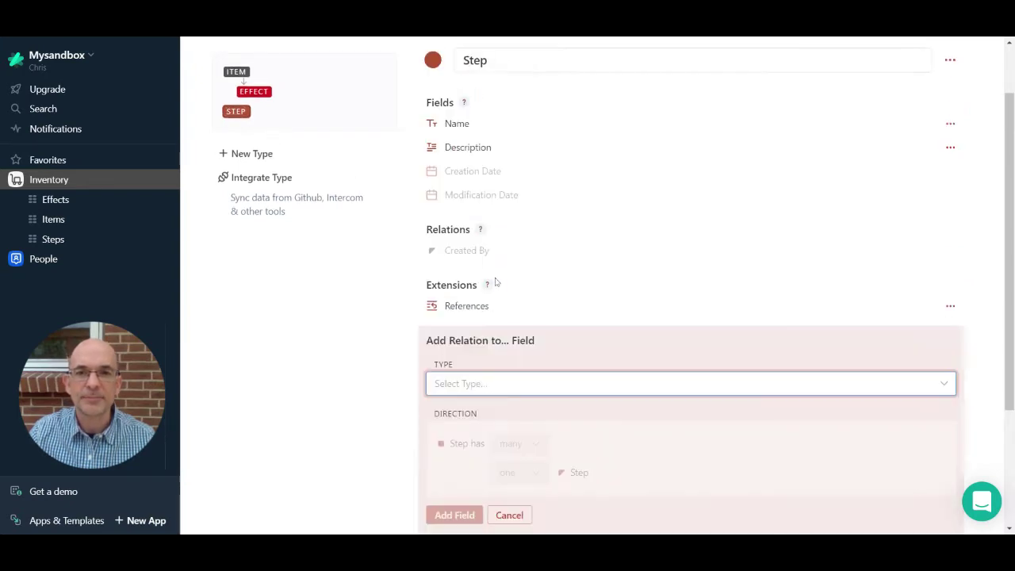
left_click(505, 384)
left_click(463, 455)
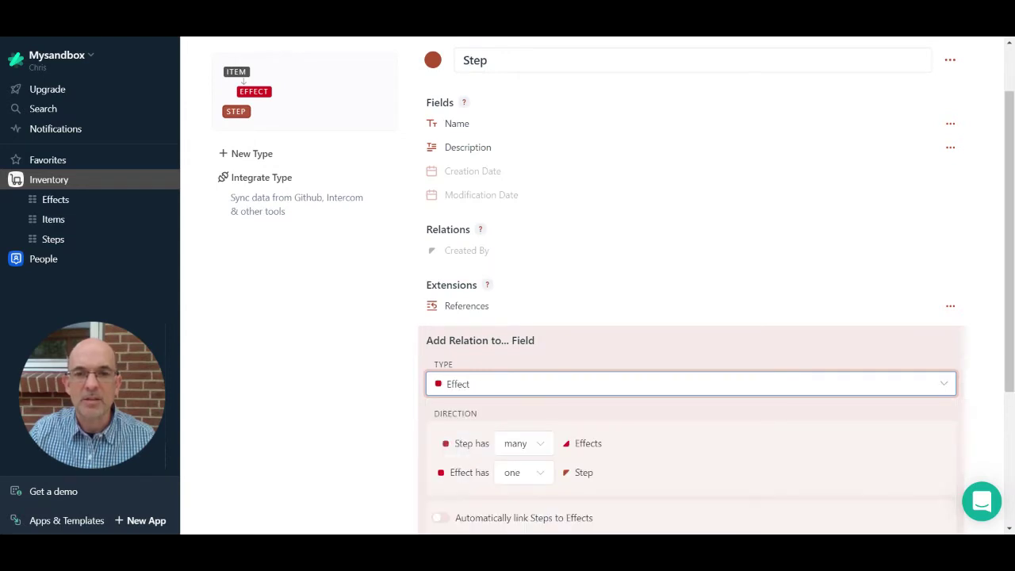
scroll(483, 396, "down", 3)
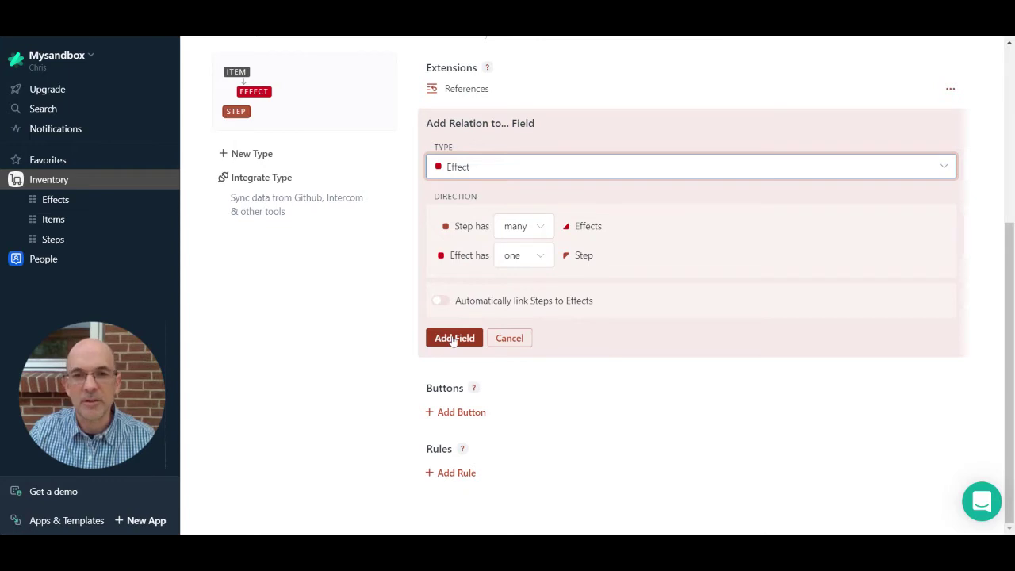
left_click(455, 338)
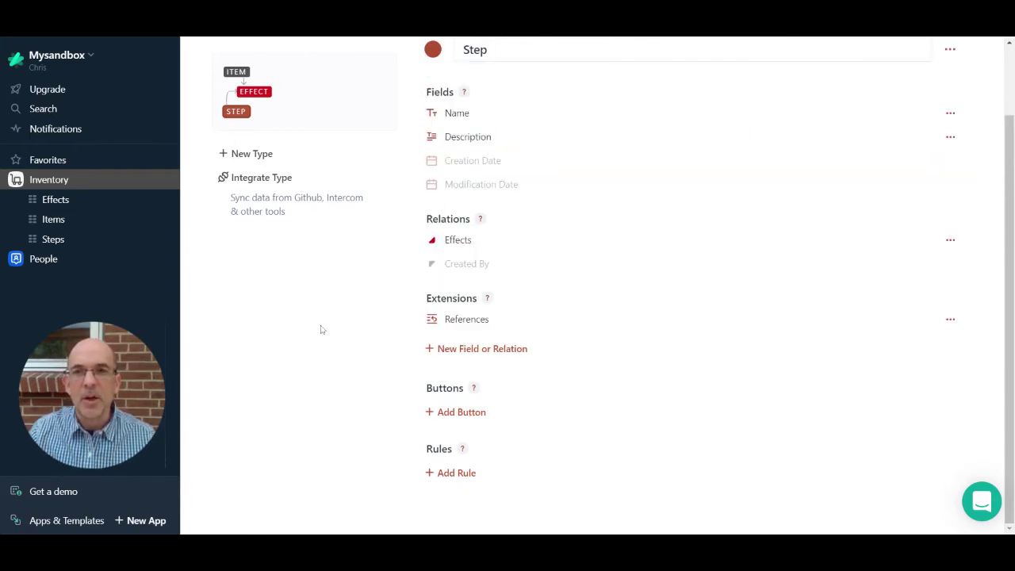
Step: Review the Effect type's fields and relations, then go to the Items table
scroll(321, 329, "up", 2)
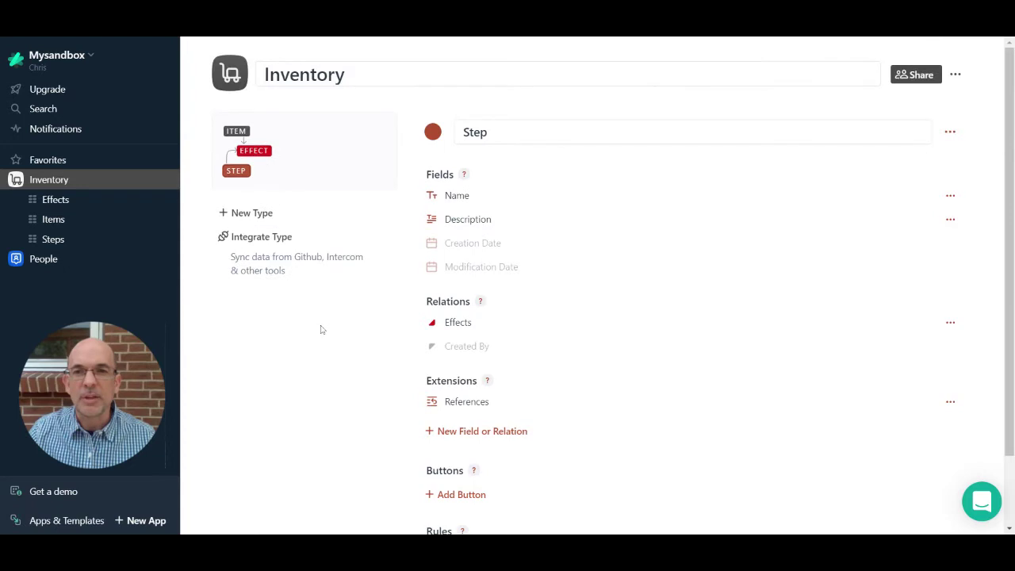
left_click(246, 154)
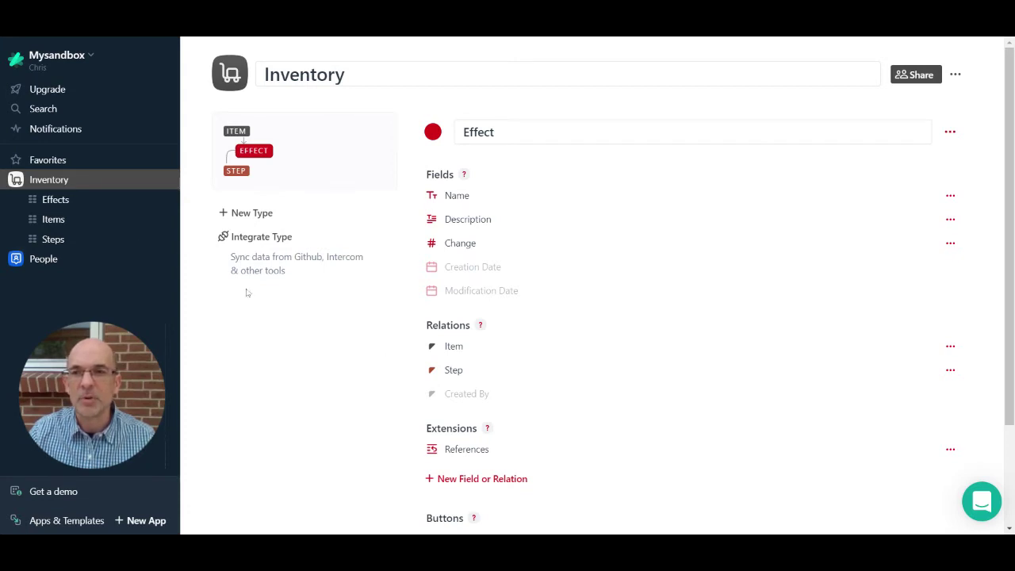
left_click(86, 222)
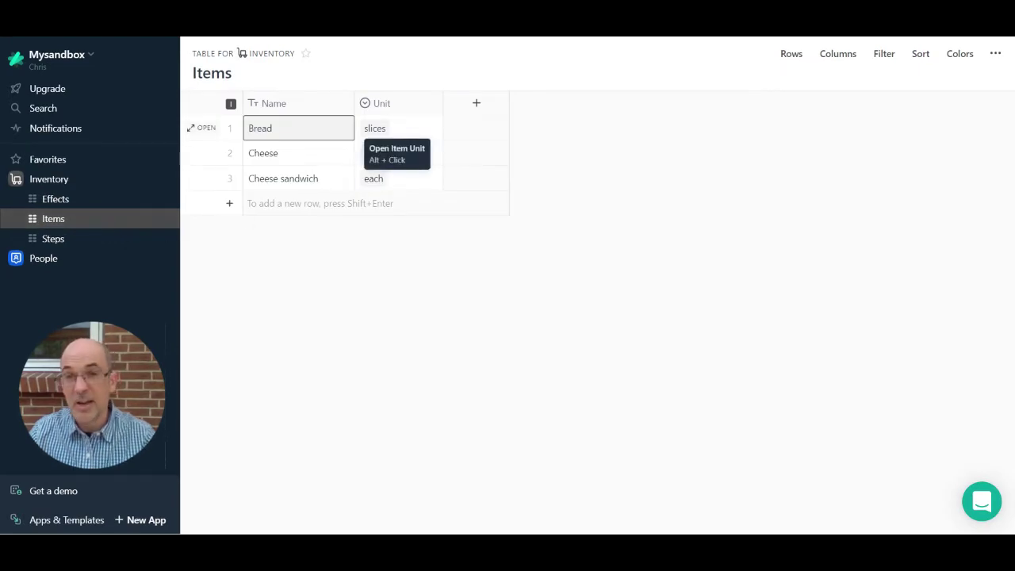
Step: Check the abbreviations of the slices, grams (g) and each (x) units, then go to Effects
left_click(376, 131, "alt")
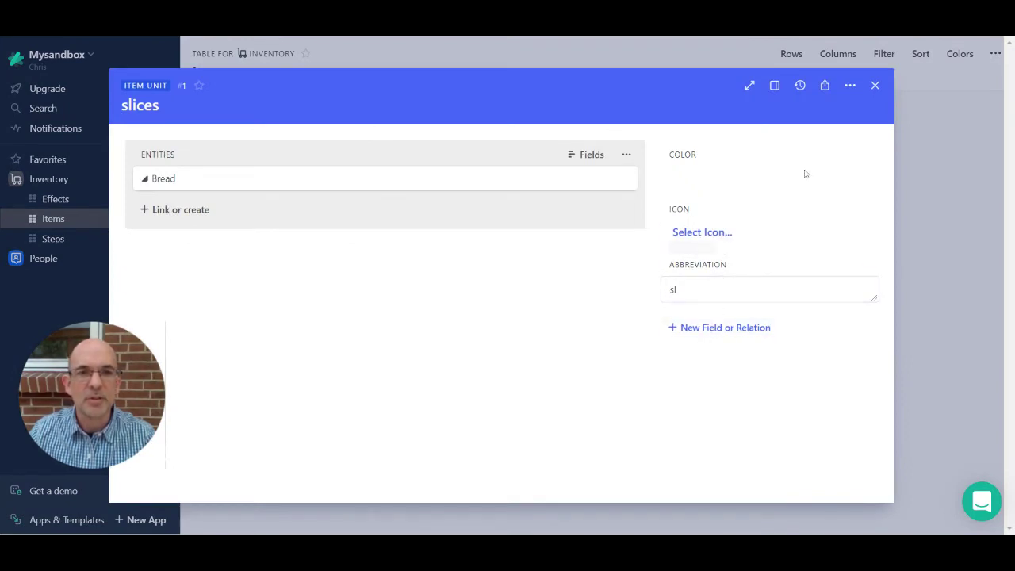
left_click(875, 86)
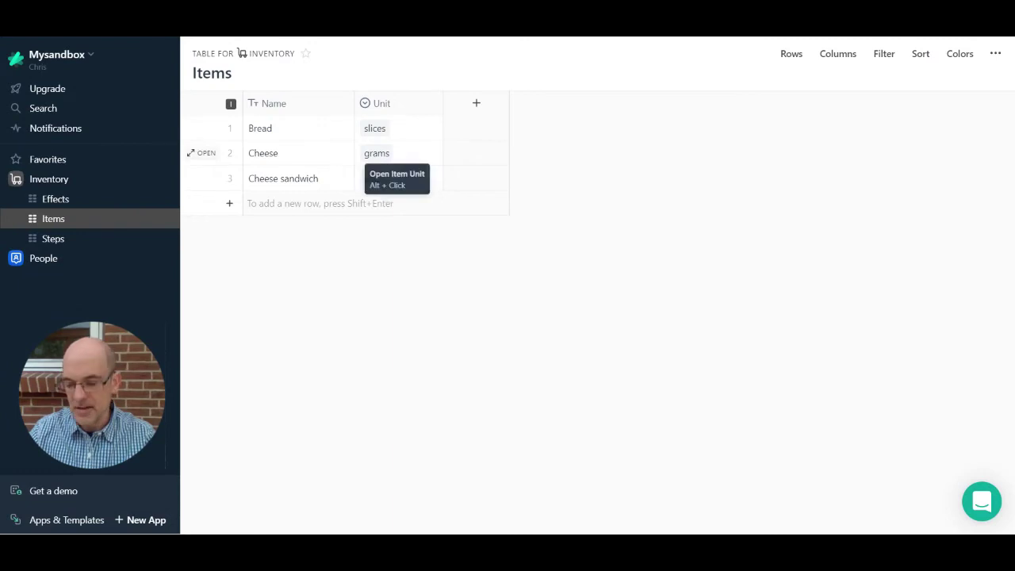
left_click(377, 154)
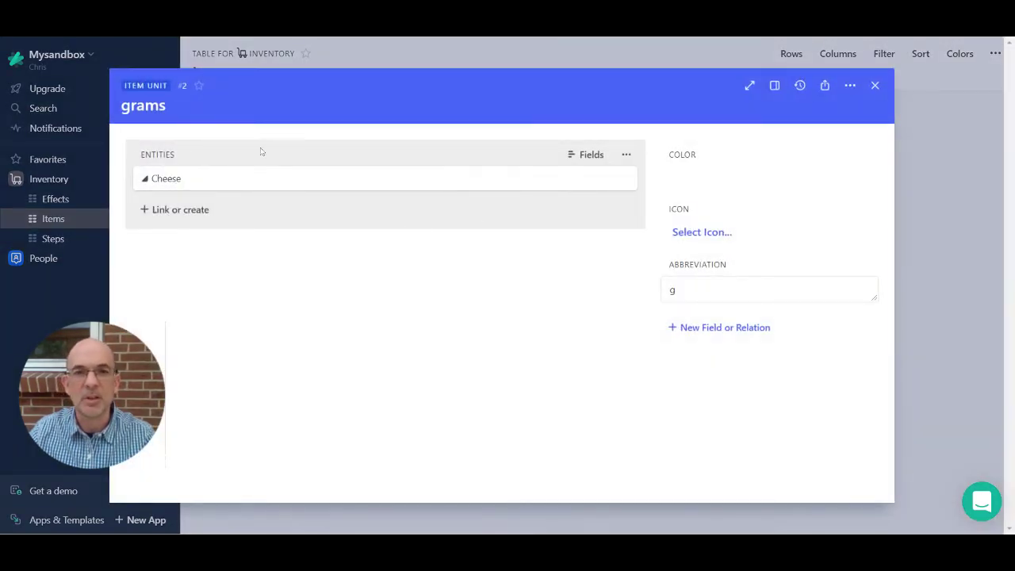
left_click(877, 85)
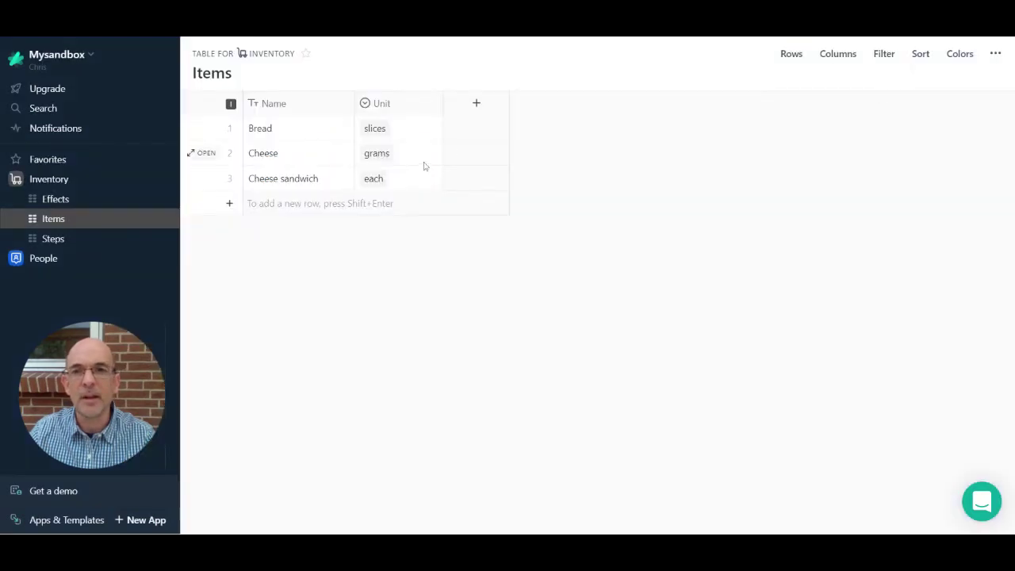
left_click(379, 184)
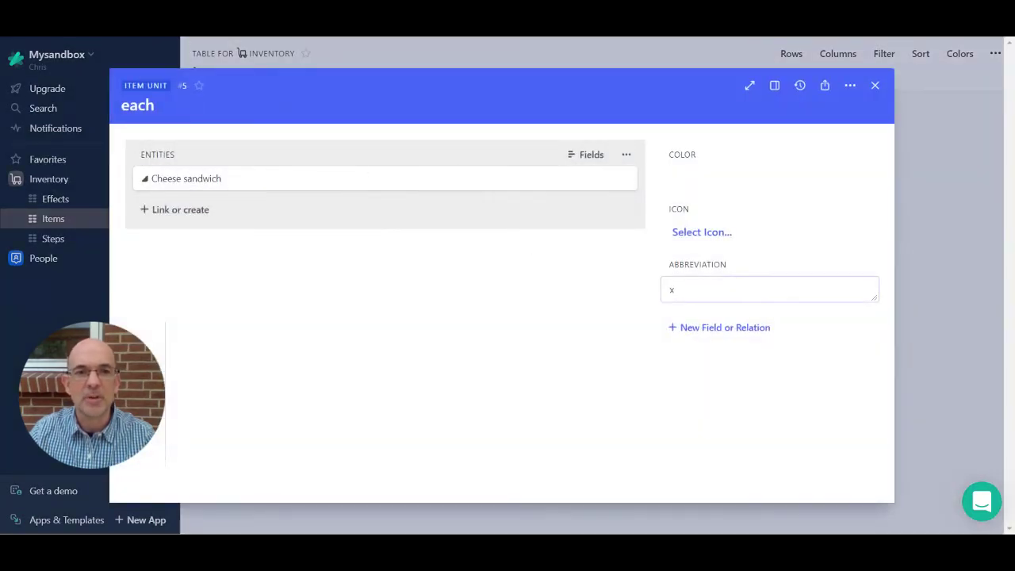
left_click(876, 85)
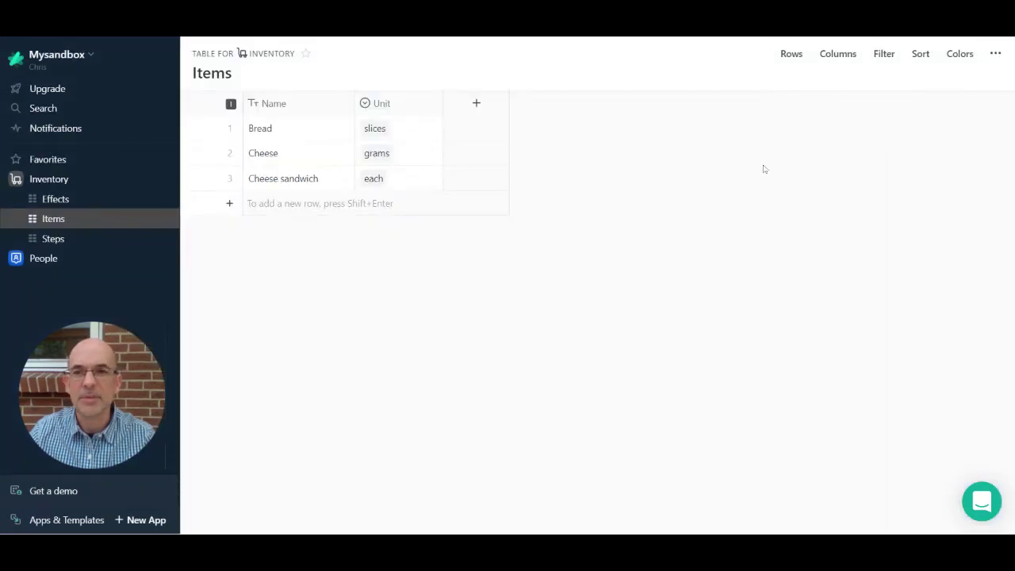
left_click(83, 203)
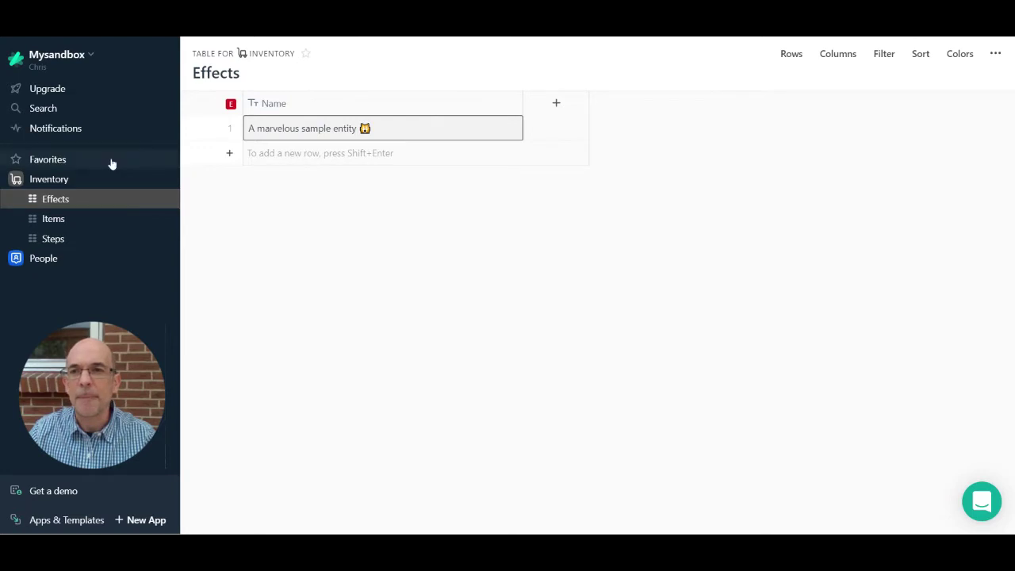
Step: Set the Effect type's Name field to be generated from a formula
left_click(150, 181)
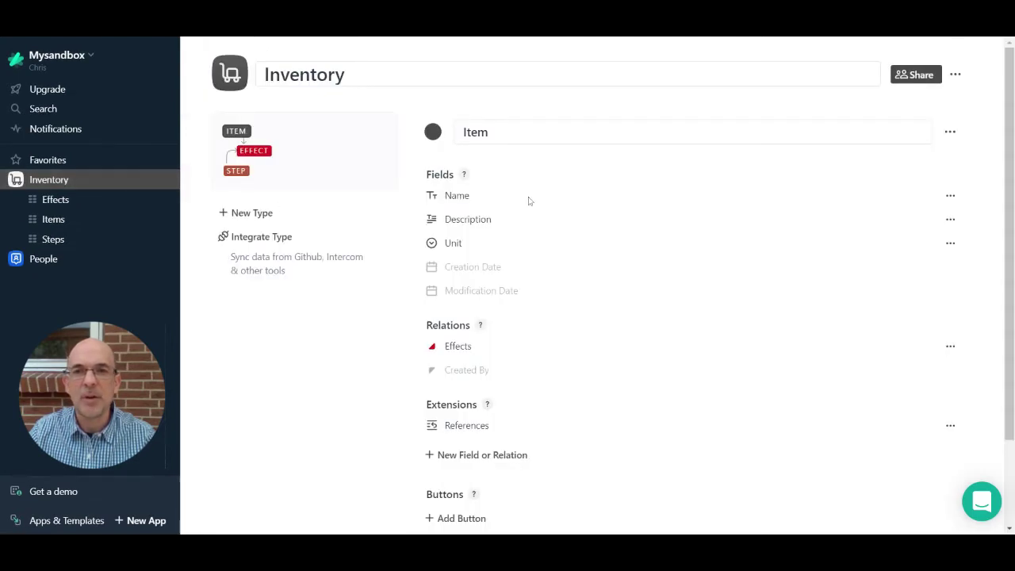
left_click(253, 156)
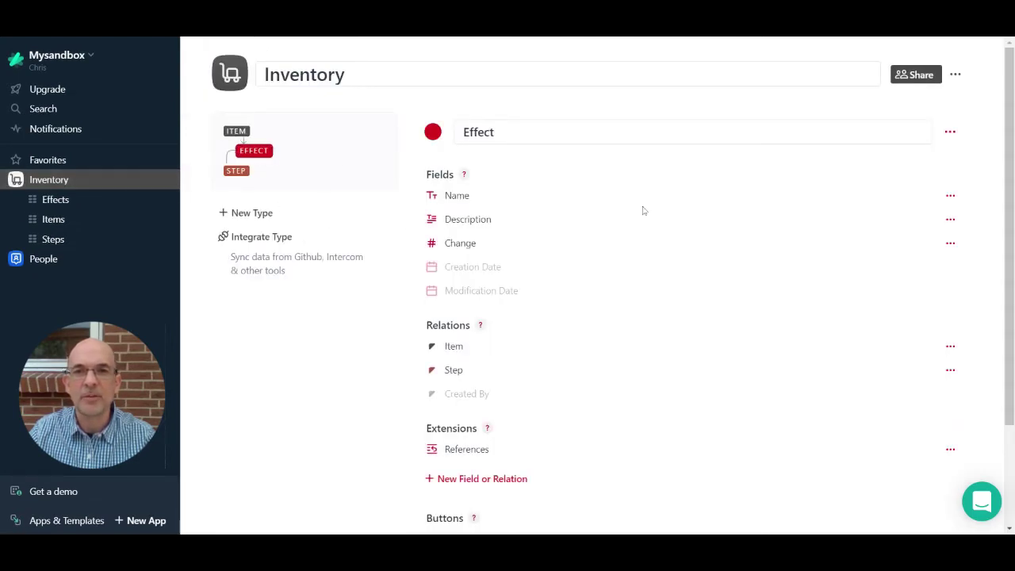
left_click(950, 195)
left_click(906, 229)
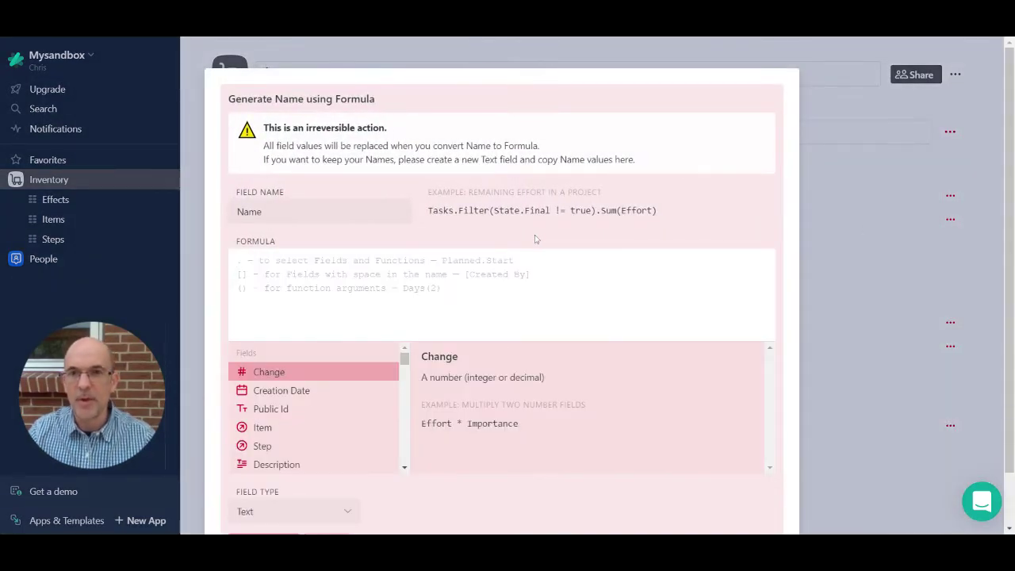
Step: Enter the Name formula ToText(Change) + Item.Unit.Abbreviation + " " + Item.Name and save it
type("Ti")
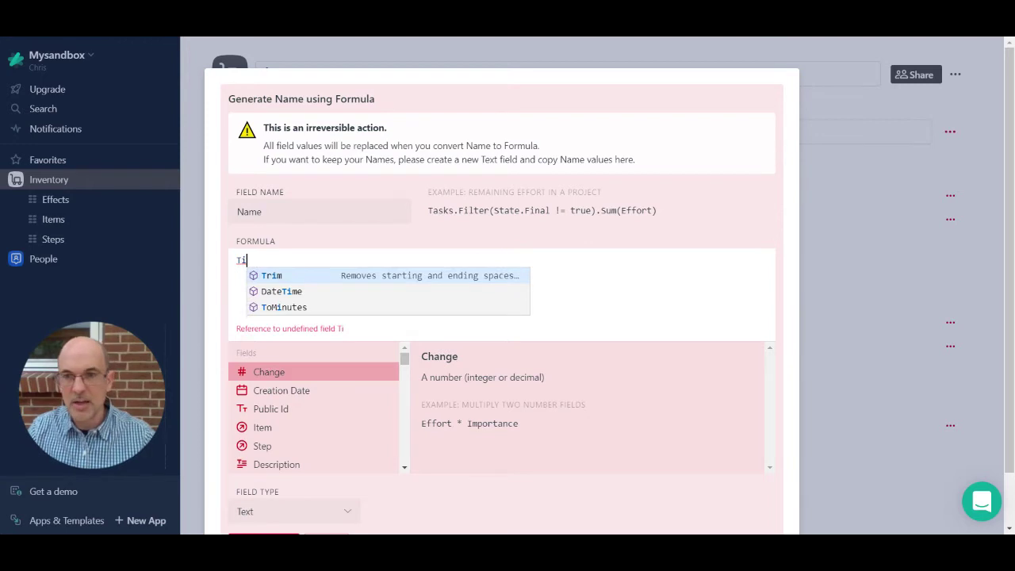
key("BackSpace")
type("ote")
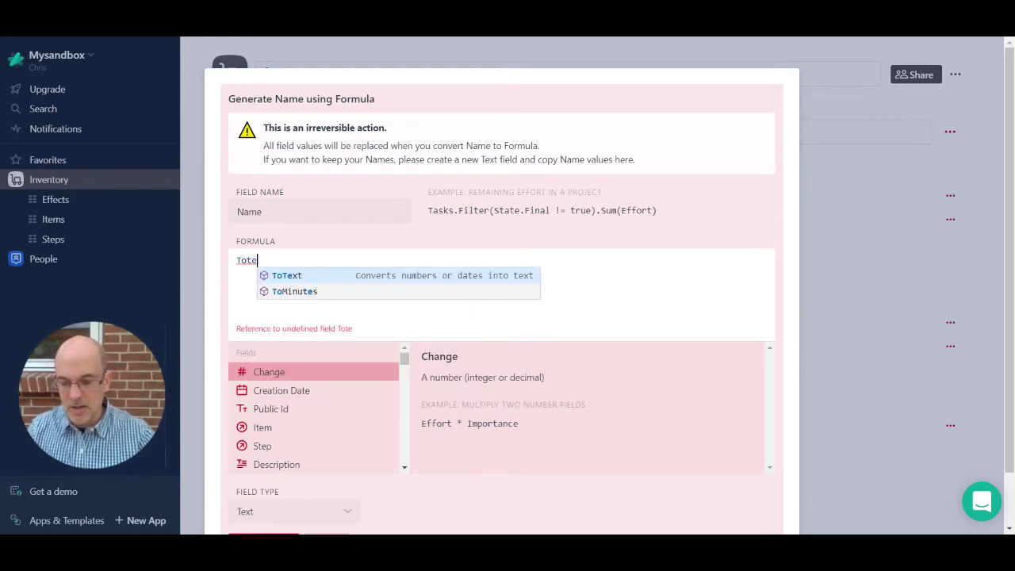
type("xt(Chan")
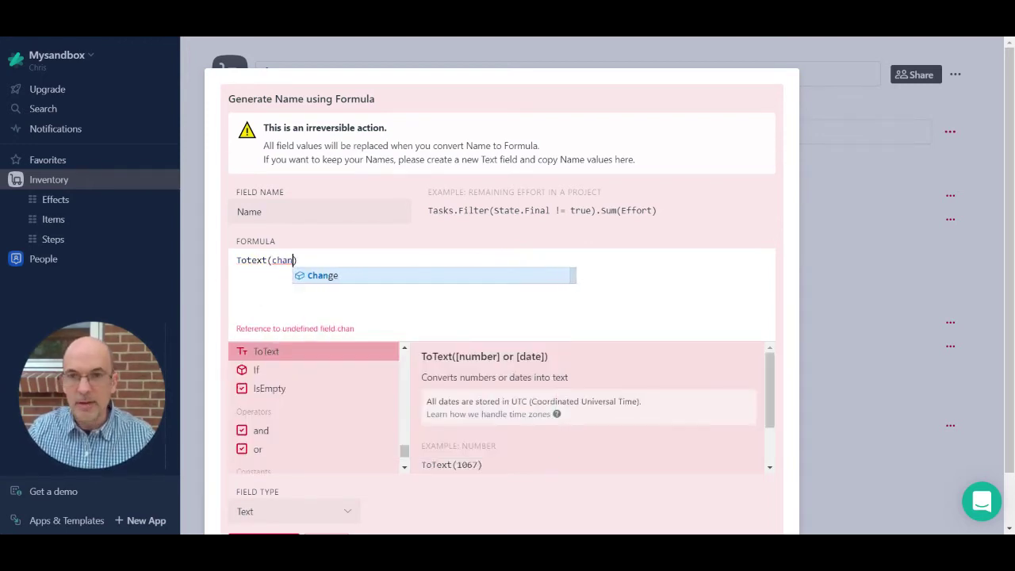
key("Return")
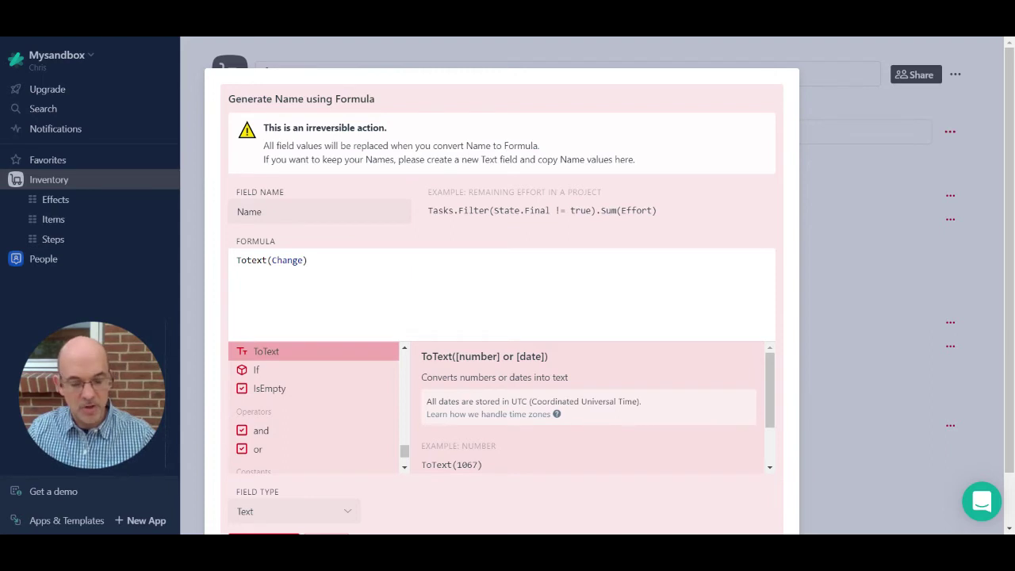
type("+ ")
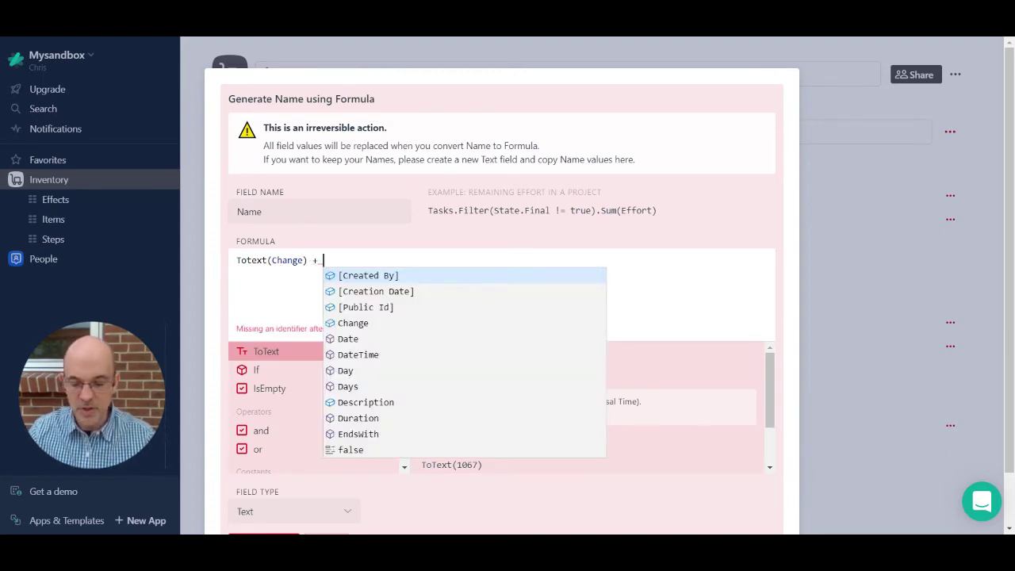
type("Item")
key("Return")
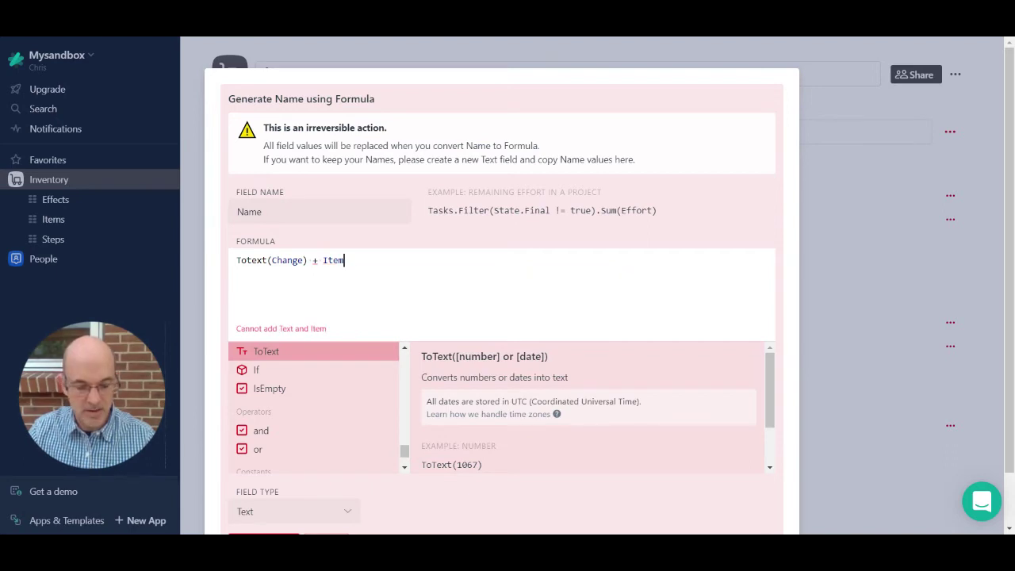
type(".Unit")
key("Return")
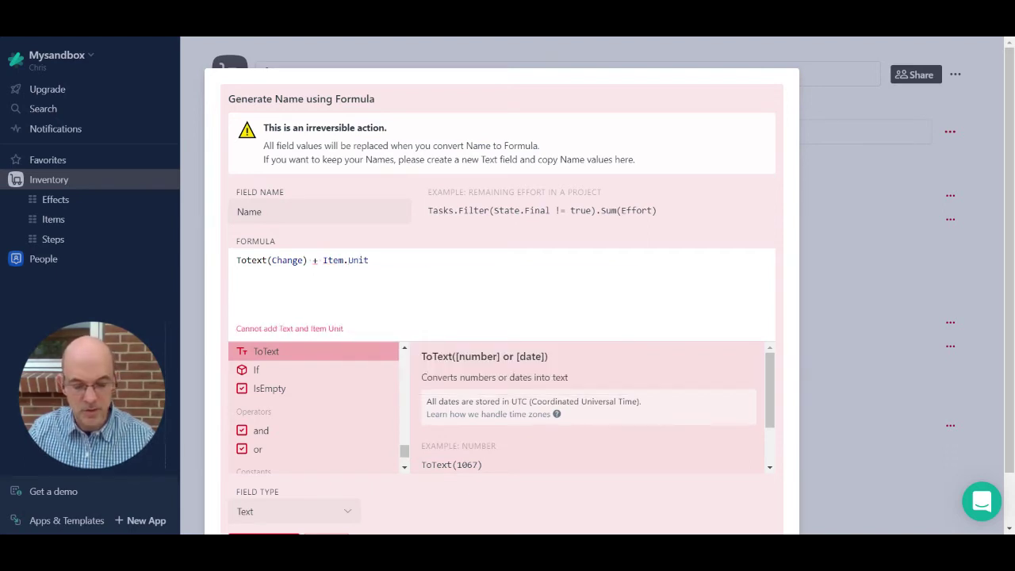
type(".abb")
key("Return")
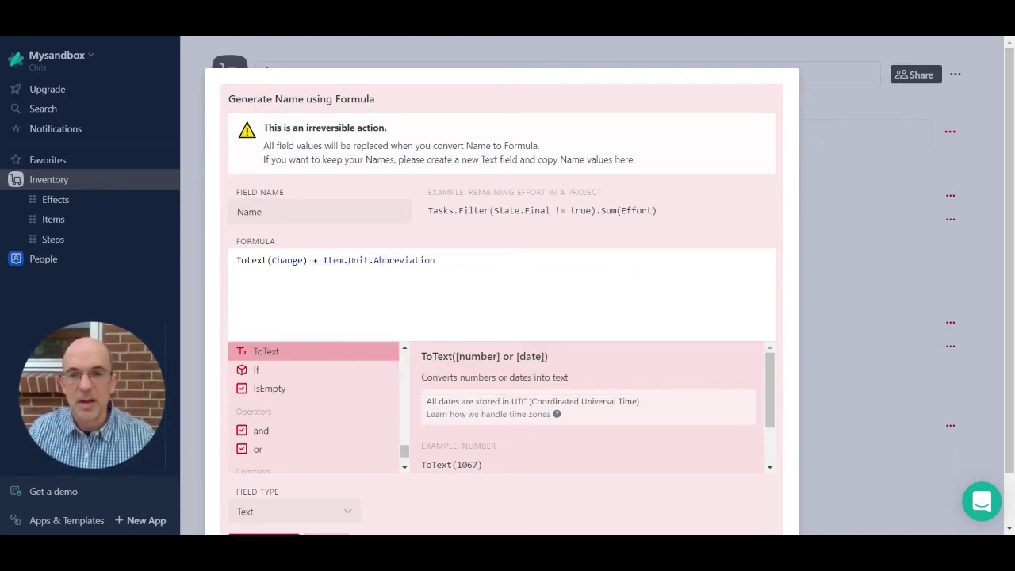
type("+ \" \"")
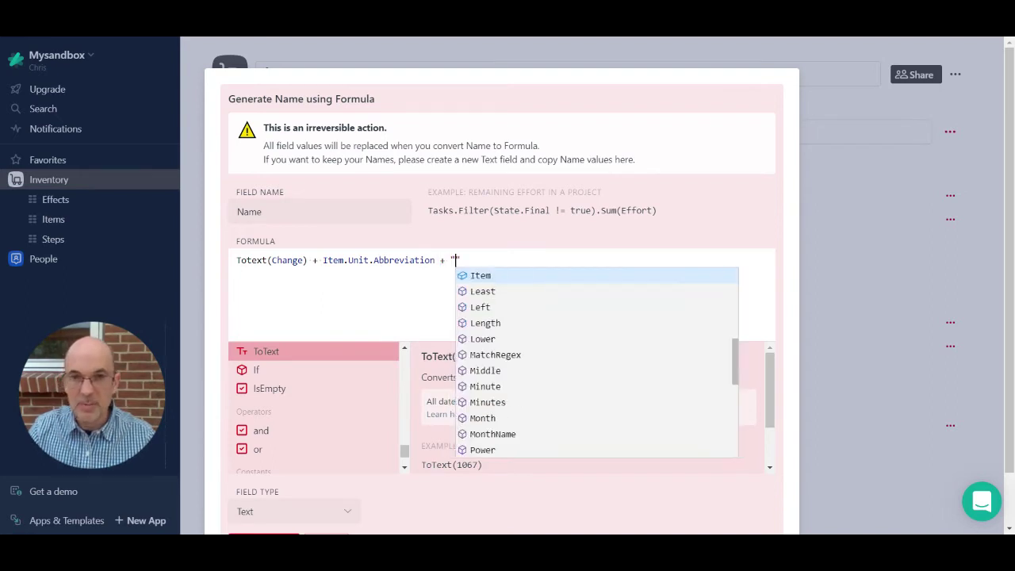
key("Escape")
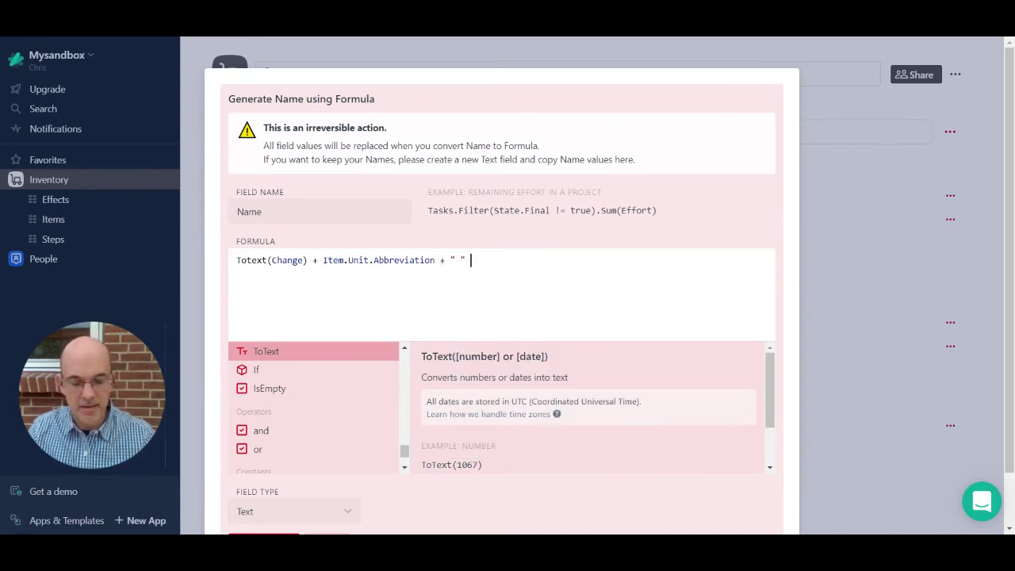
type("+ Item")
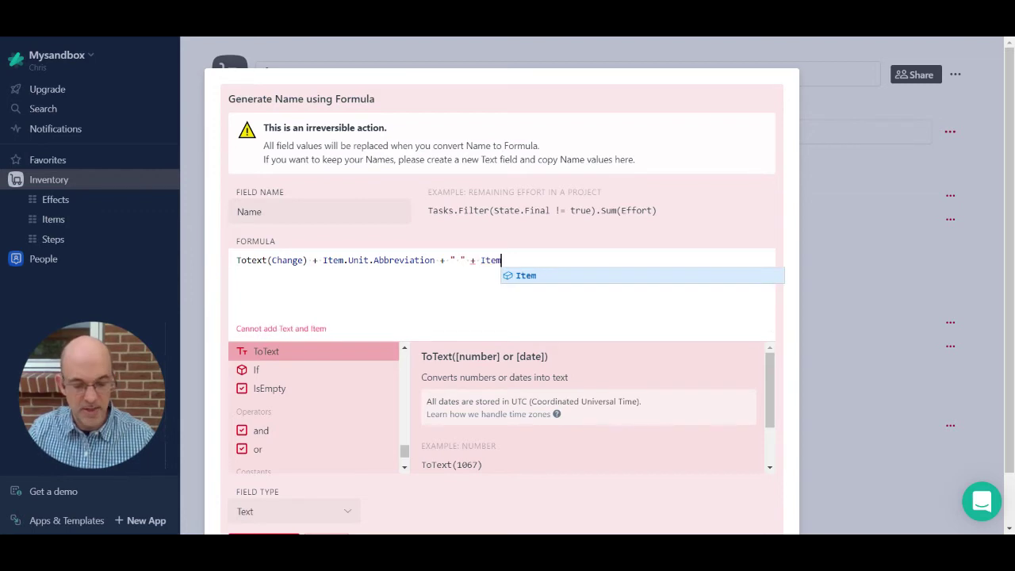
type(".")
type("Name")
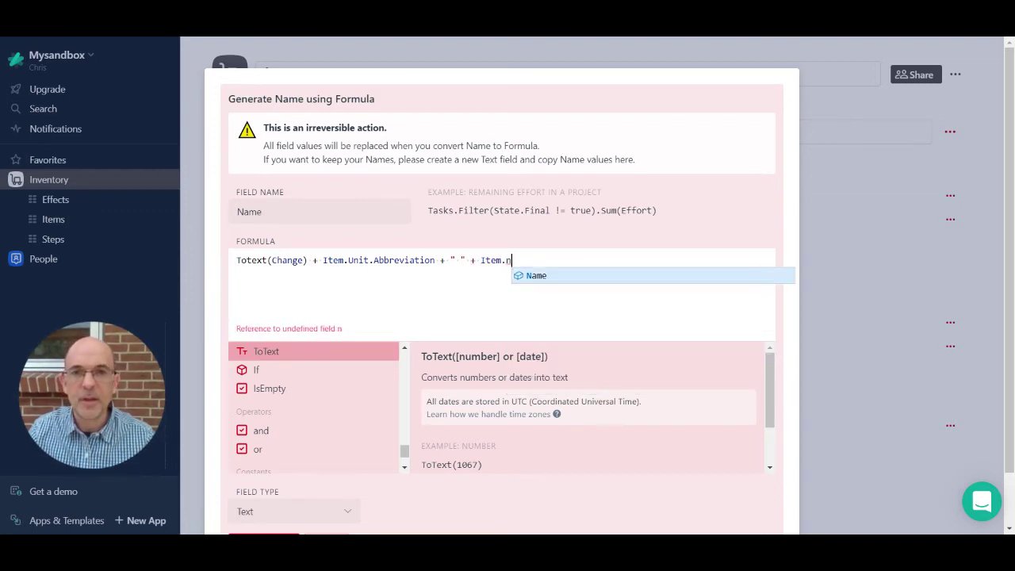
scroll(555, 428, "down", 2)
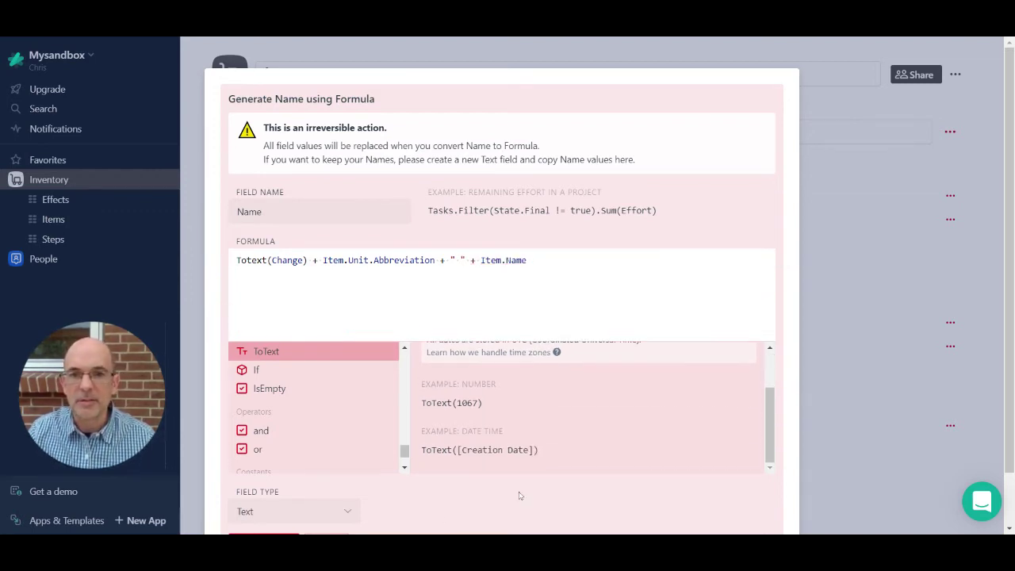
scroll(825, 418, "down", 1)
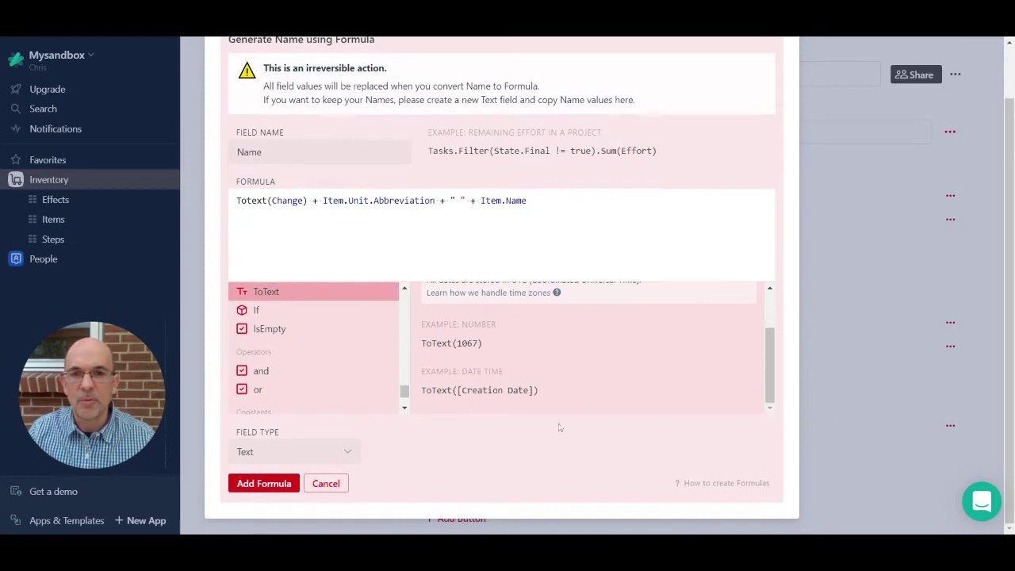
left_click(277, 481)
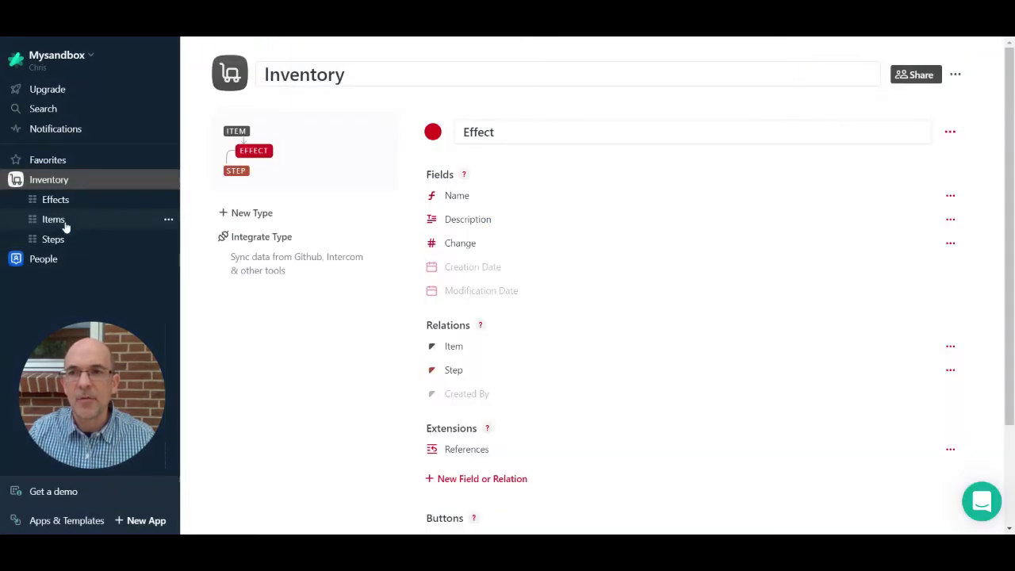
Step: Show Item, Change and Step columns in the Effects table
left_click(58, 202)
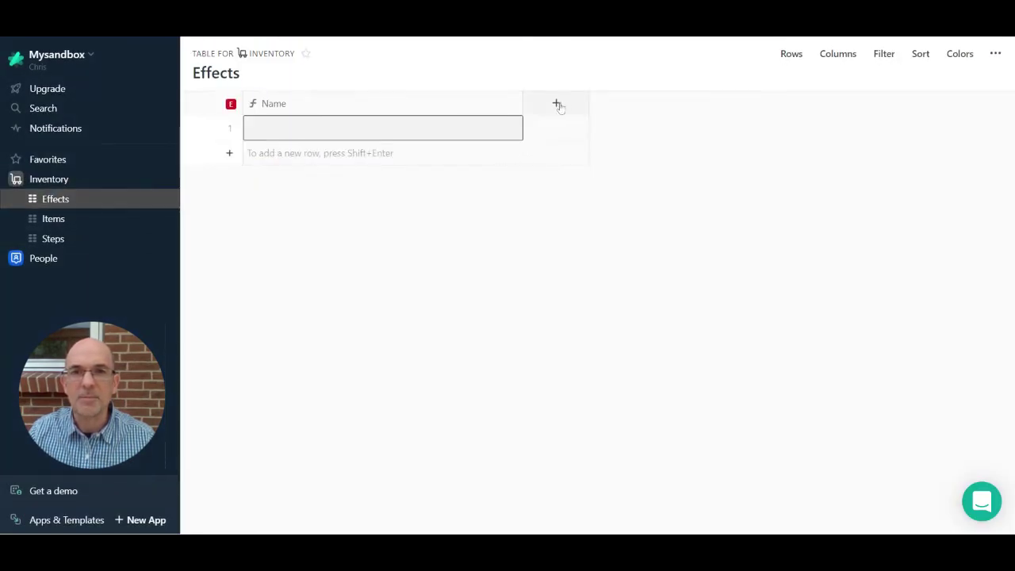
left_click(558, 107)
left_click(557, 230)
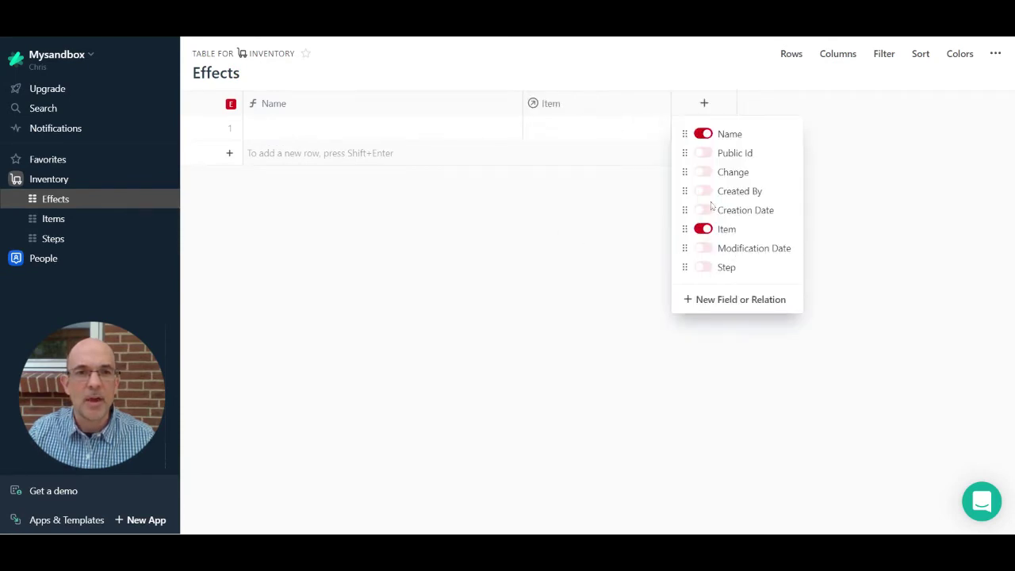
left_click(706, 174)
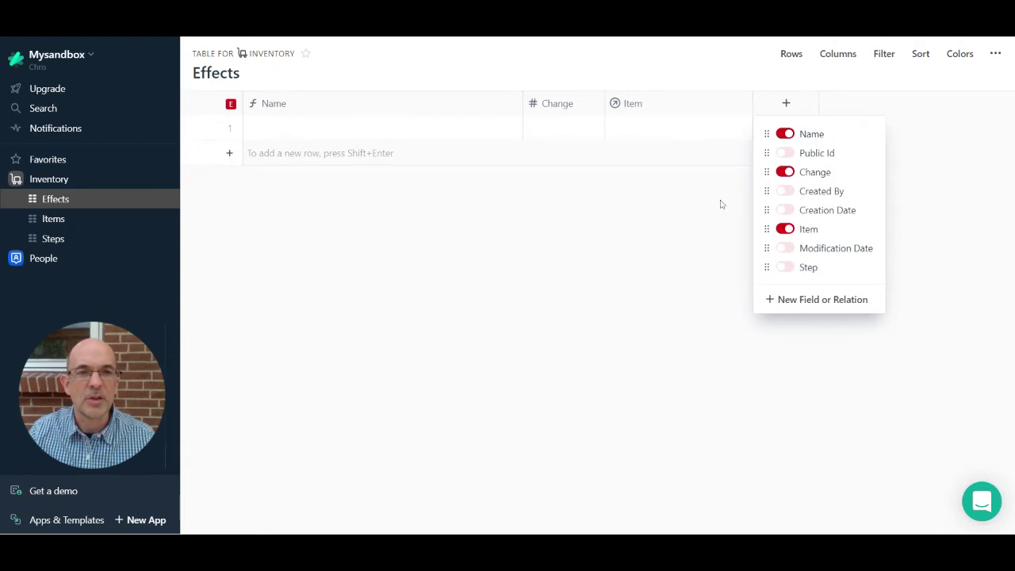
left_click(785, 267)
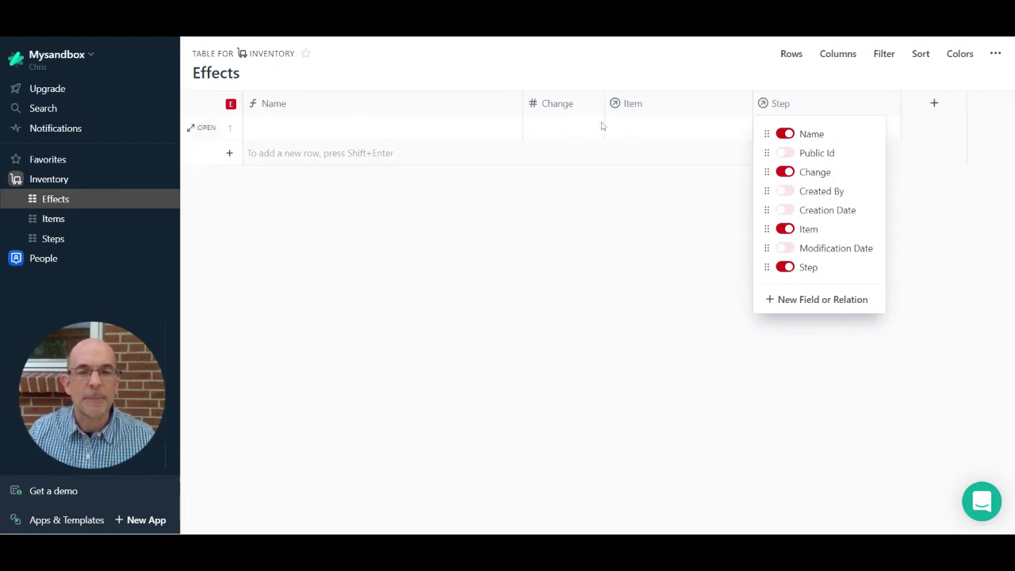
Step: Fill the first Effect row: step Buy loaf of bread, Change 20, item Bread
left_click(796, 133)
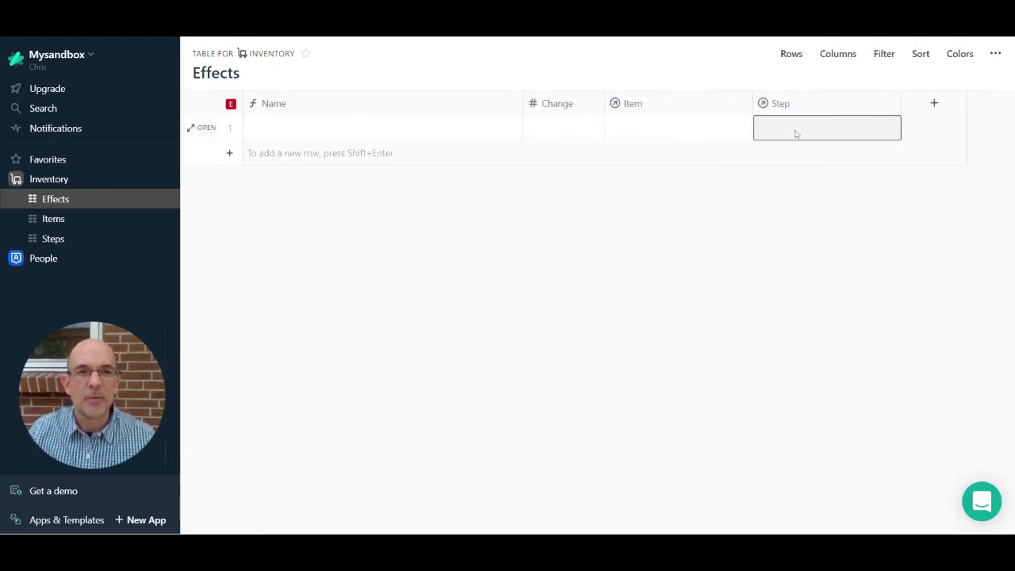
left_click(795, 133)
left_click(801, 160)
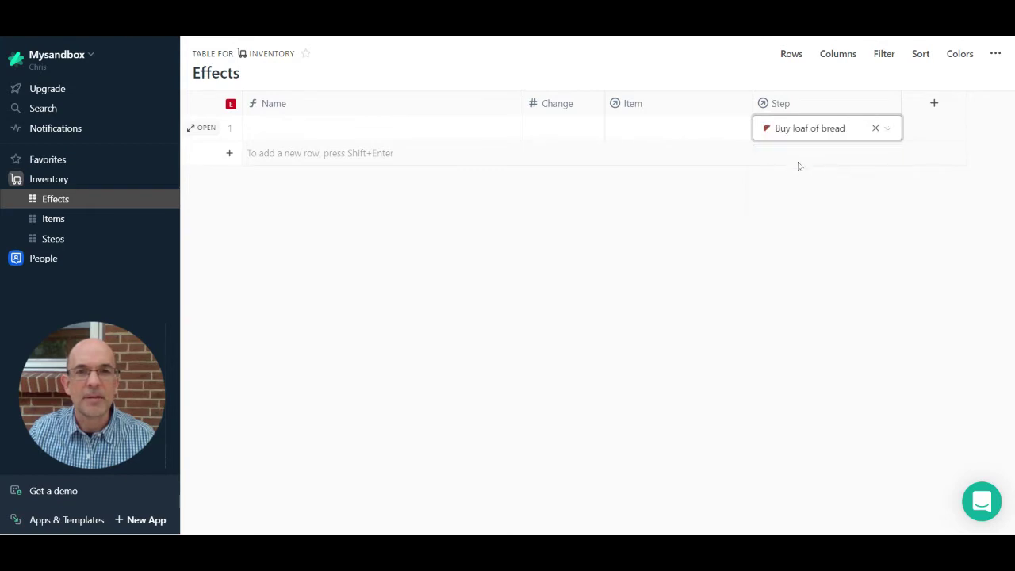
left_click(576, 126)
left_click(576, 127)
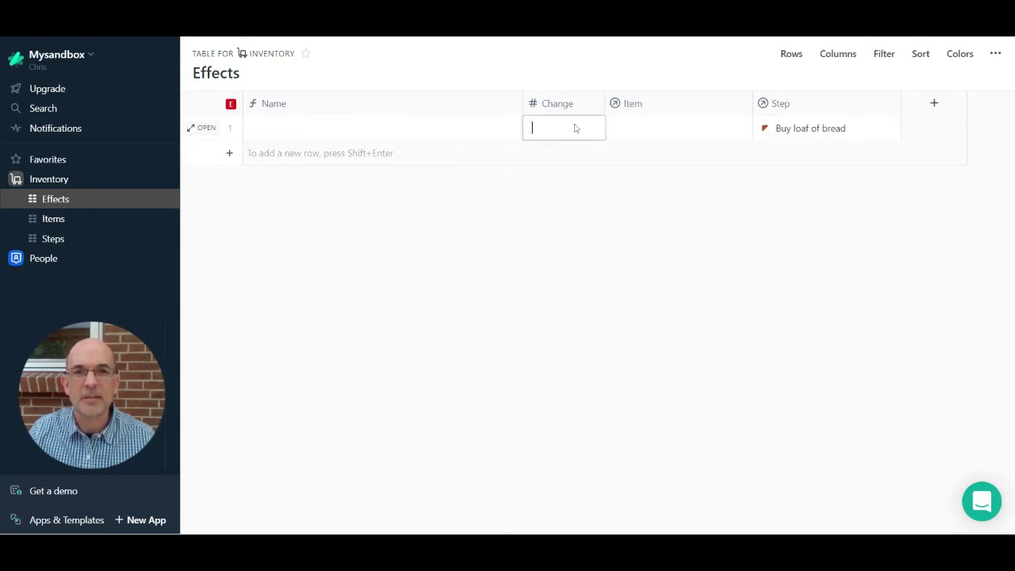
type("20")
key("Return")
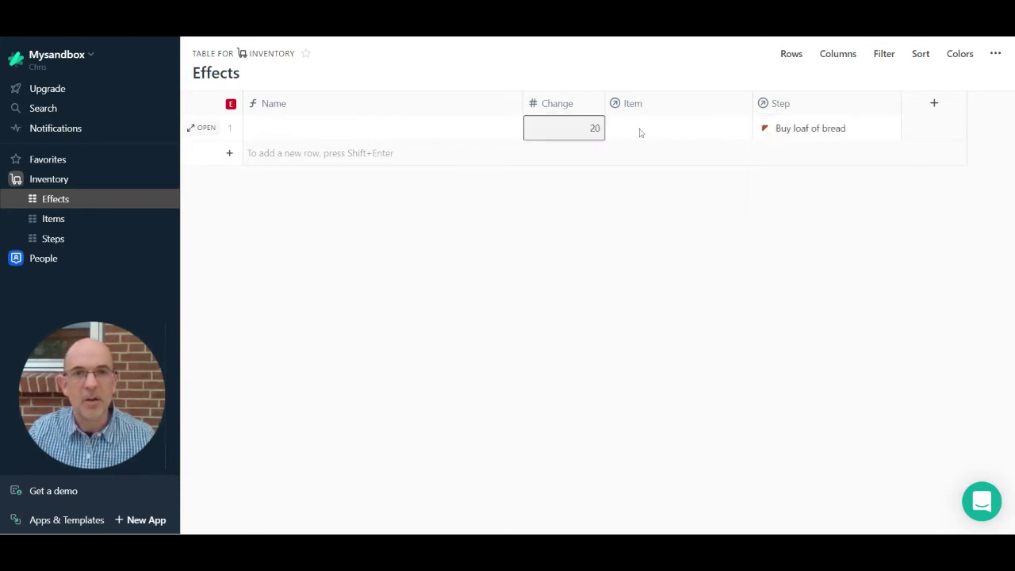
left_click(641, 133)
left_click(644, 164)
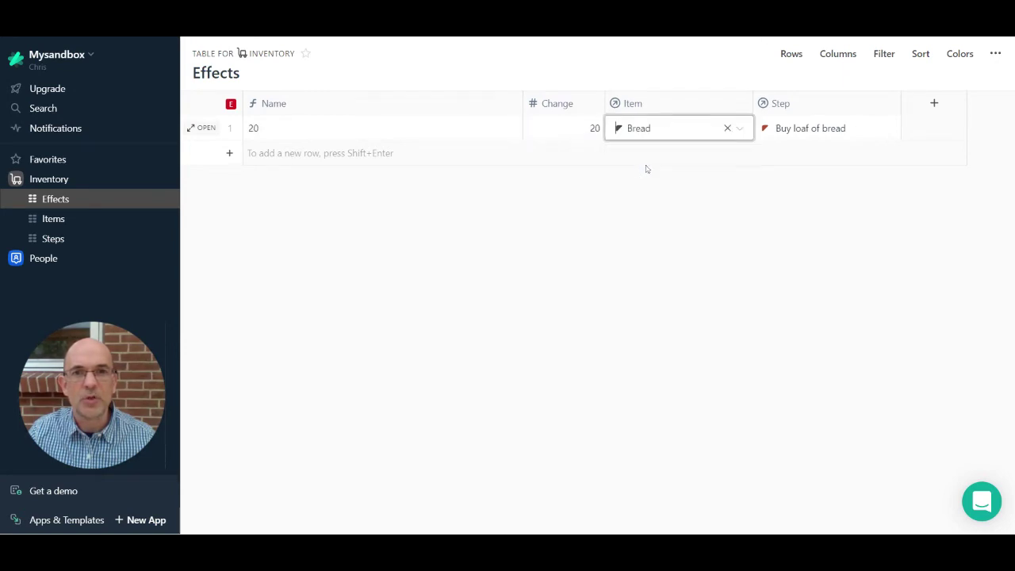
Step: Add a second Effect: step Buy pack cheese, item Cheese, Change 200
left_click(229, 154)
left_click(794, 155)
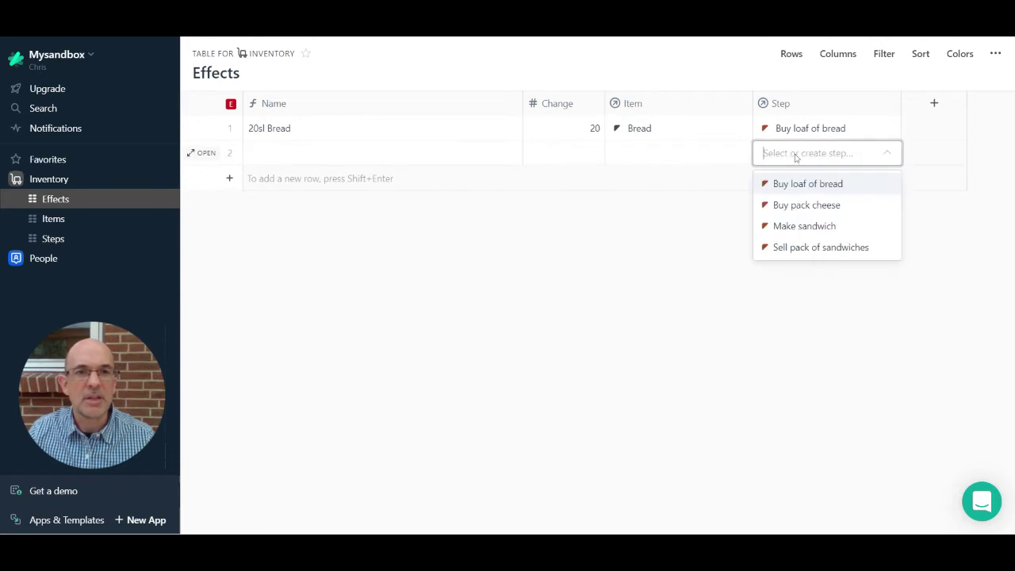
left_click(797, 206)
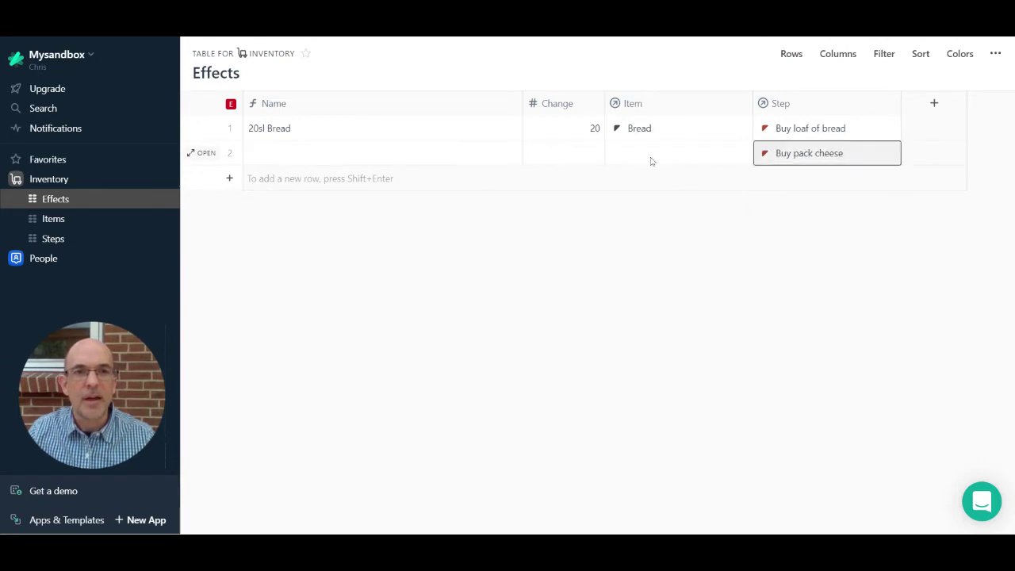
left_click(651, 161)
left_click(645, 204)
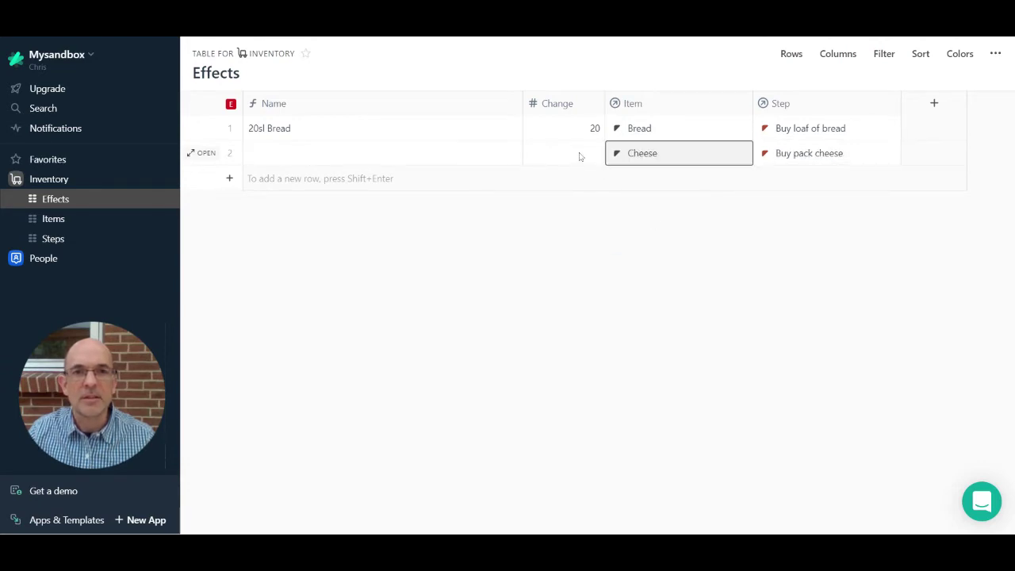
left_click(581, 156)
type("200")
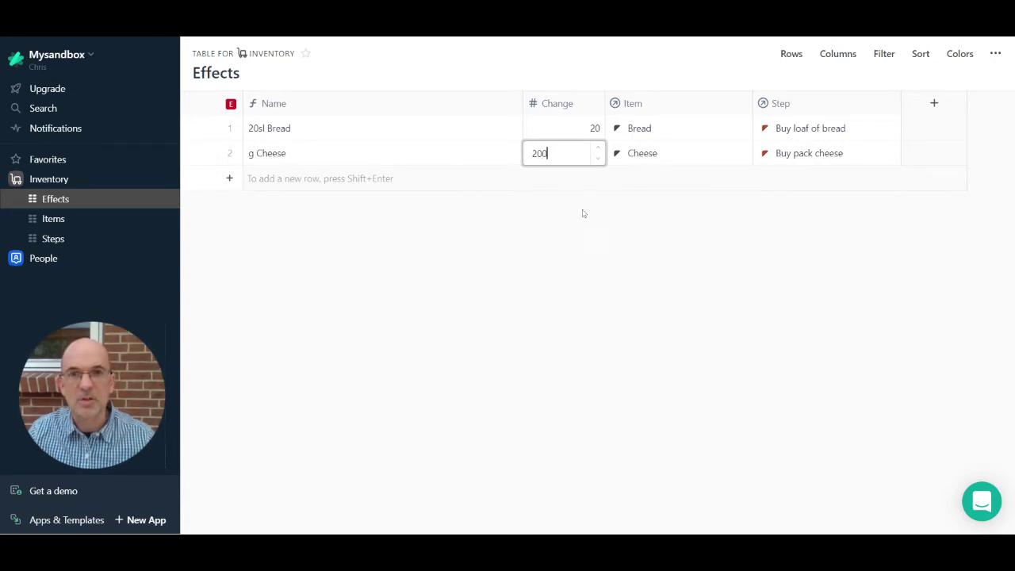
key("Return")
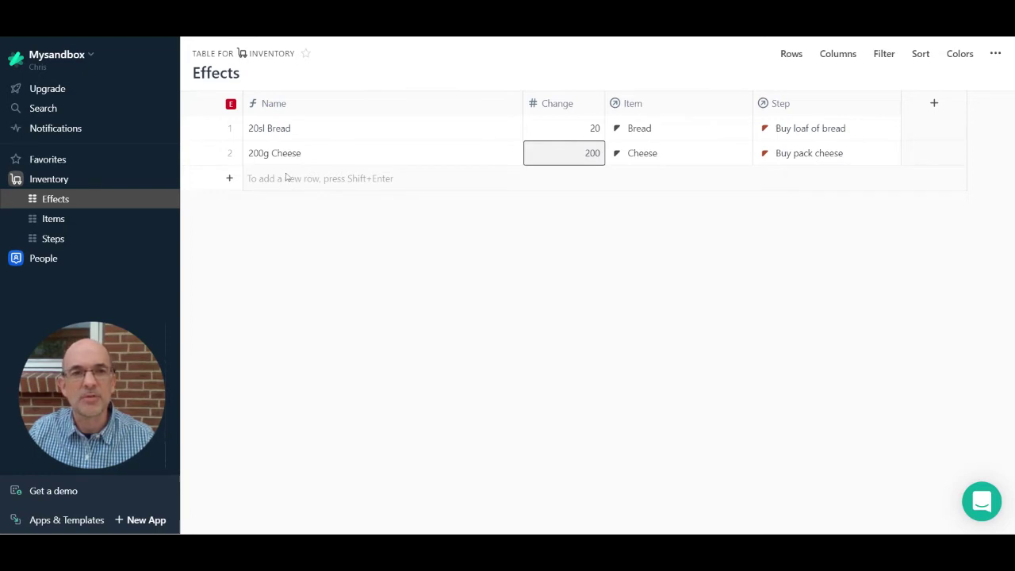
left_click(230, 179)
Step: Fill the third Effect row: step Make sandwich, item Bread, Change -2
left_click(769, 180)
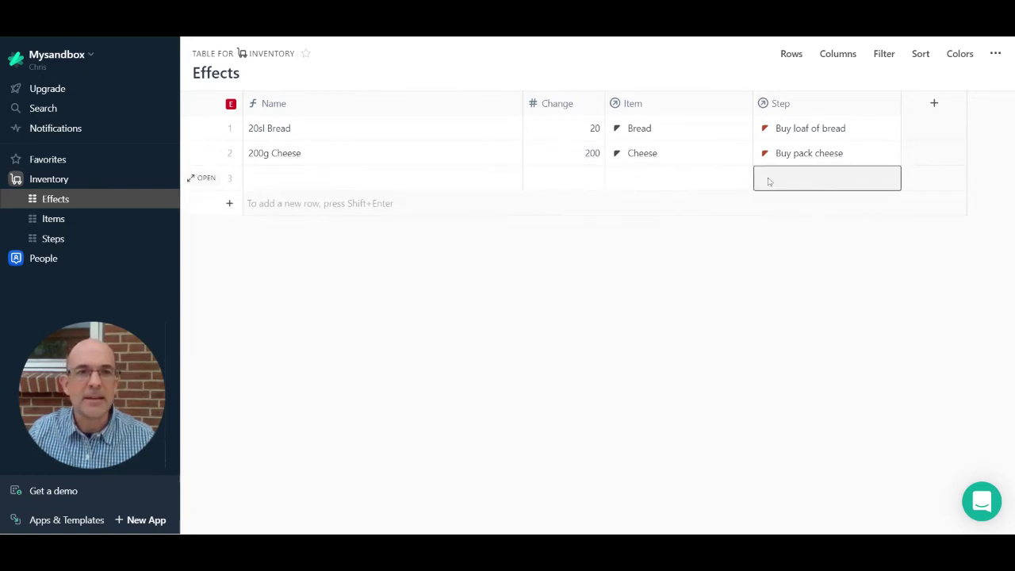
left_click(769, 181)
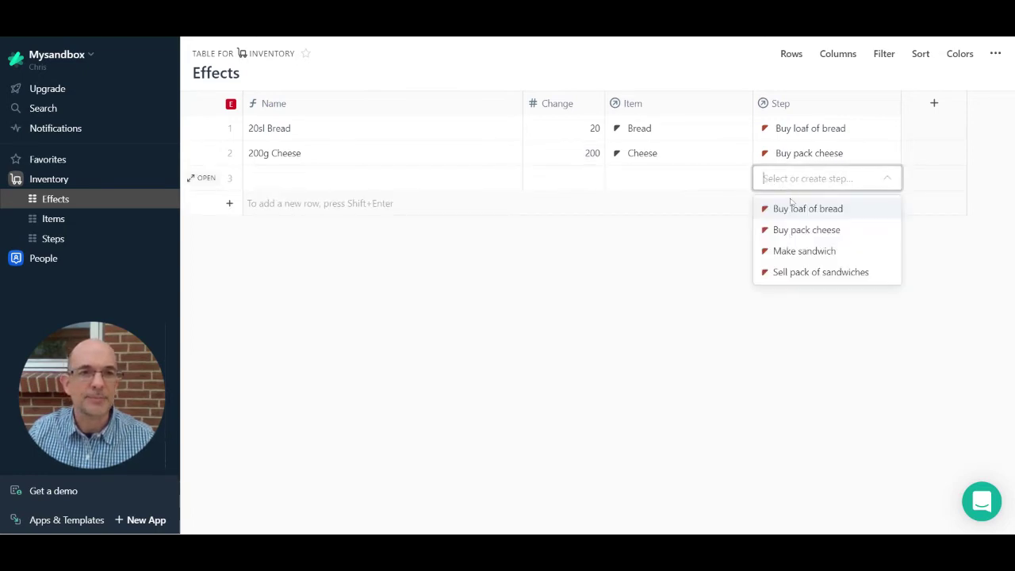
left_click(784, 249)
key("Escape")
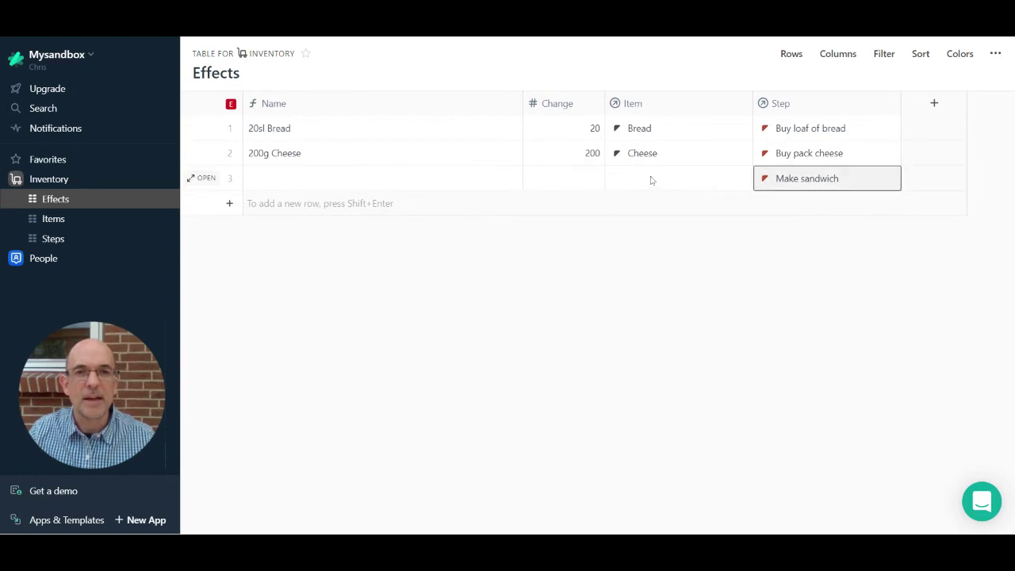
double_click(651, 180)
left_click(647, 208)
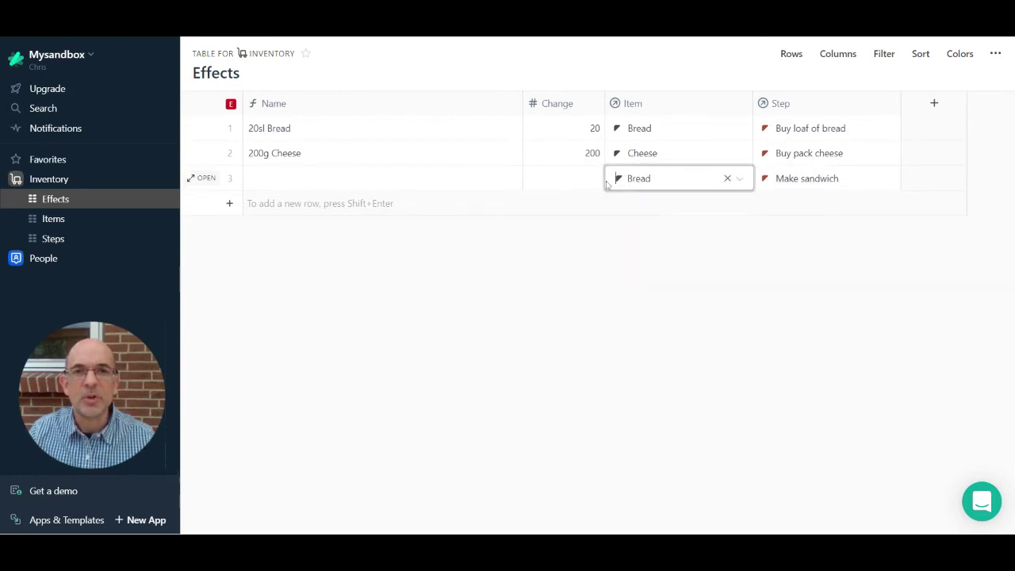
key("Escape")
double_click(586, 185)
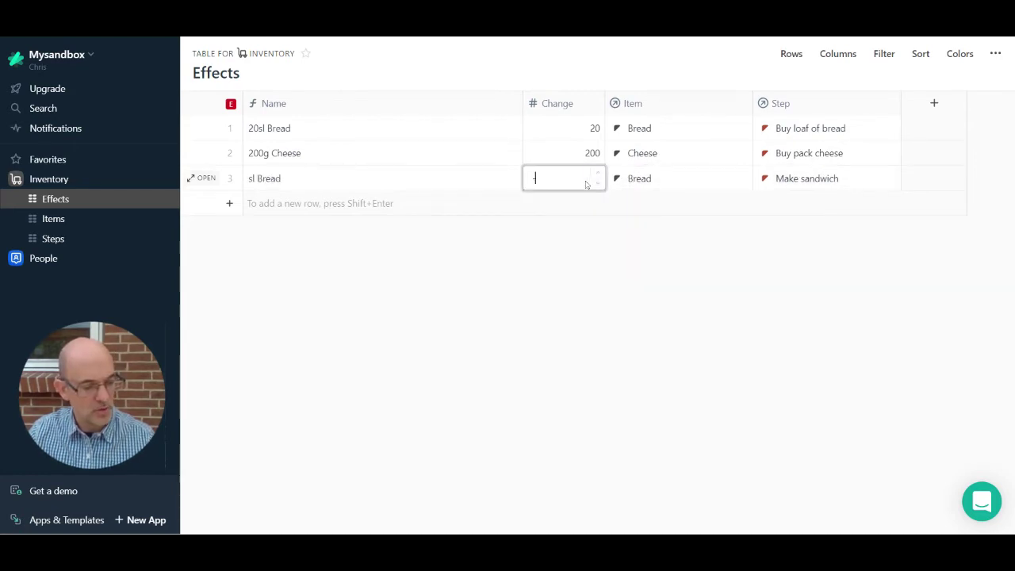
type("-2")
key("Return")
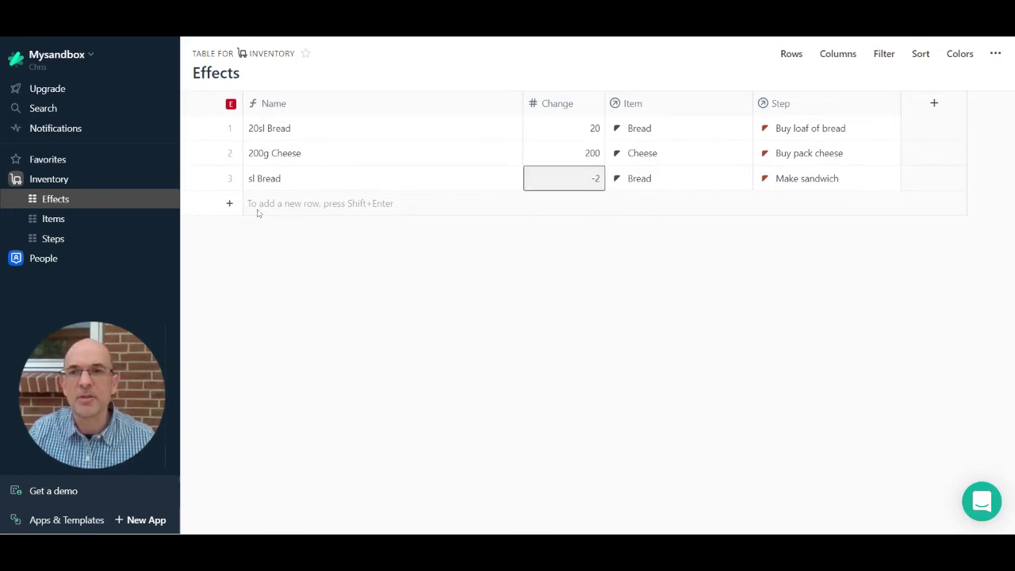
Step: Add a fourth Effect: step Make sandwich, item Cheese, Change -20
left_click(231, 205)
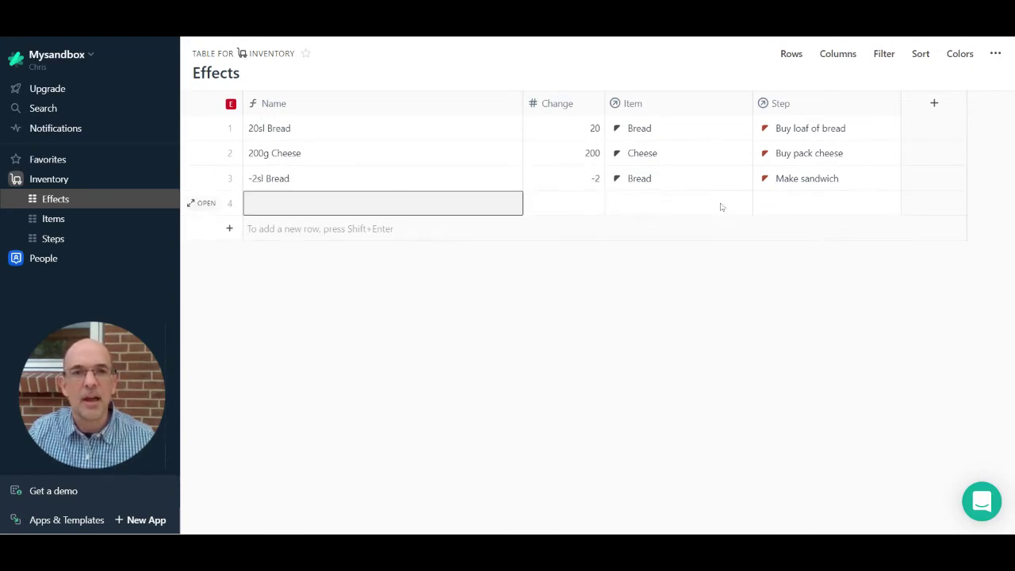
double_click(783, 205)
left_click(789, 277)
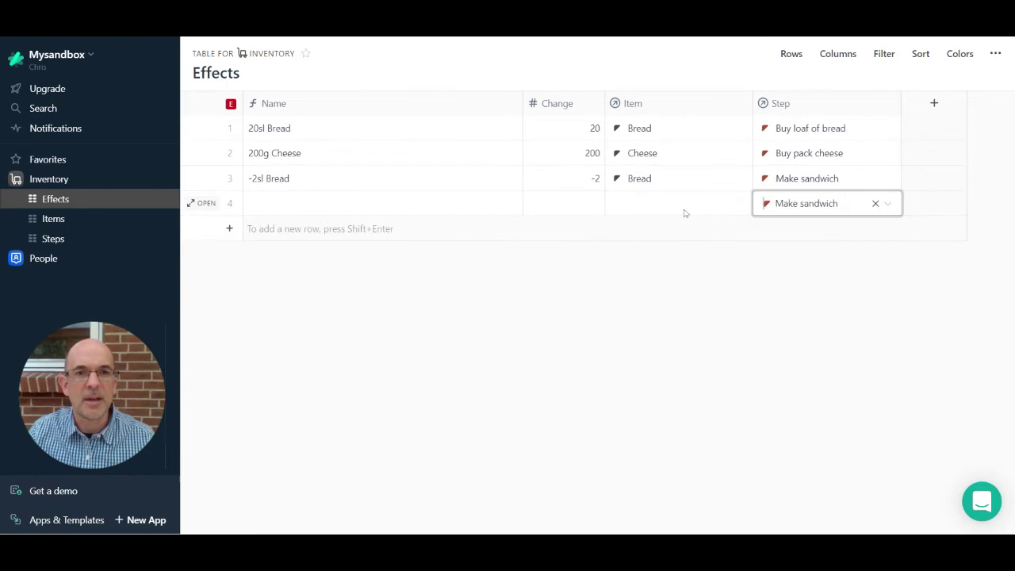
double_click(686, 212)
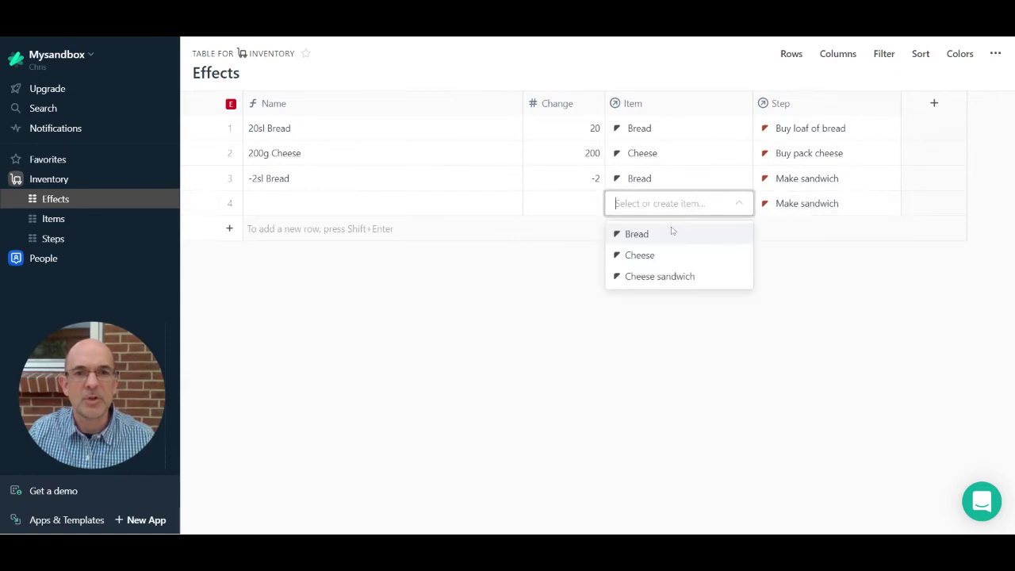
left_click(642, 259)
double_click(583, 210)
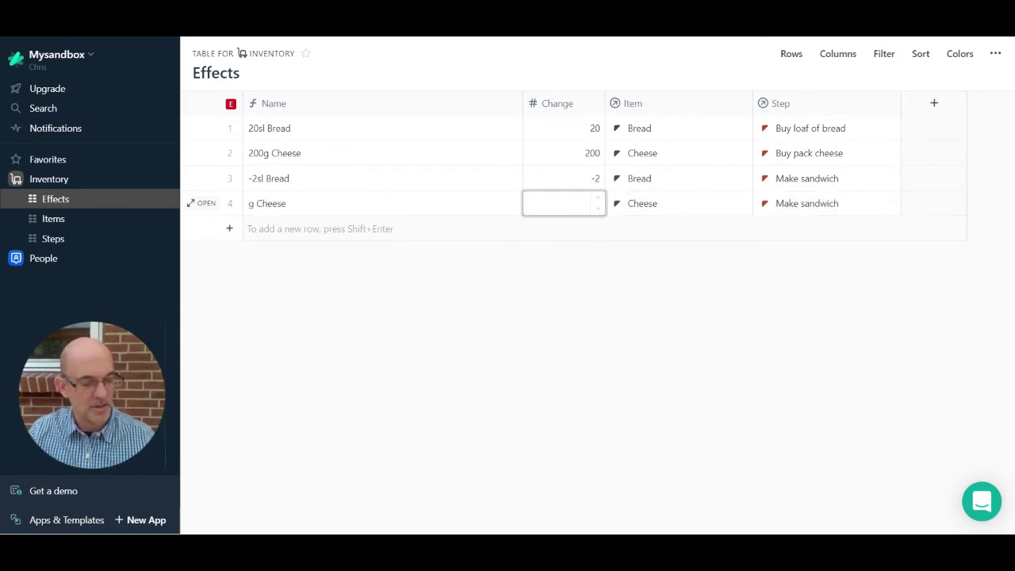
type("-20")
key("Return")
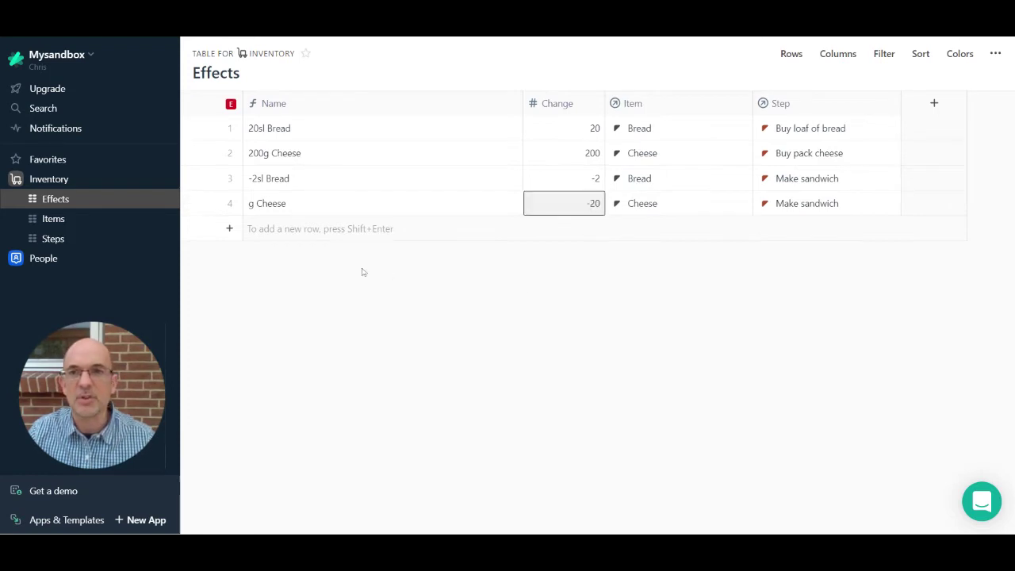
left_click(228, 230)
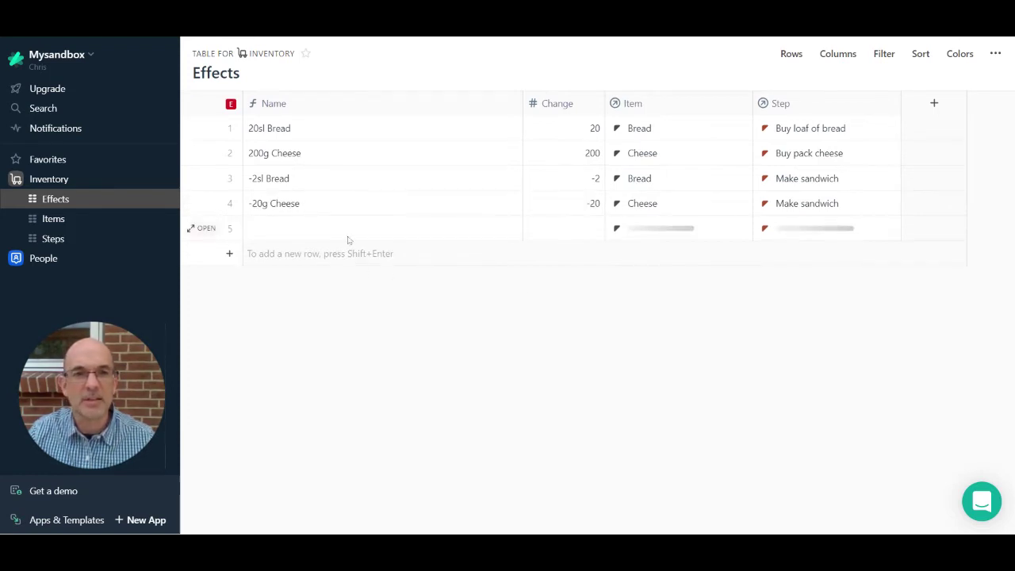
Step: Fill the fifth Effect row: step Make sandwich, item Cheese sandwich, Change 1
left_click(810, 231)
left_click(810, 231)
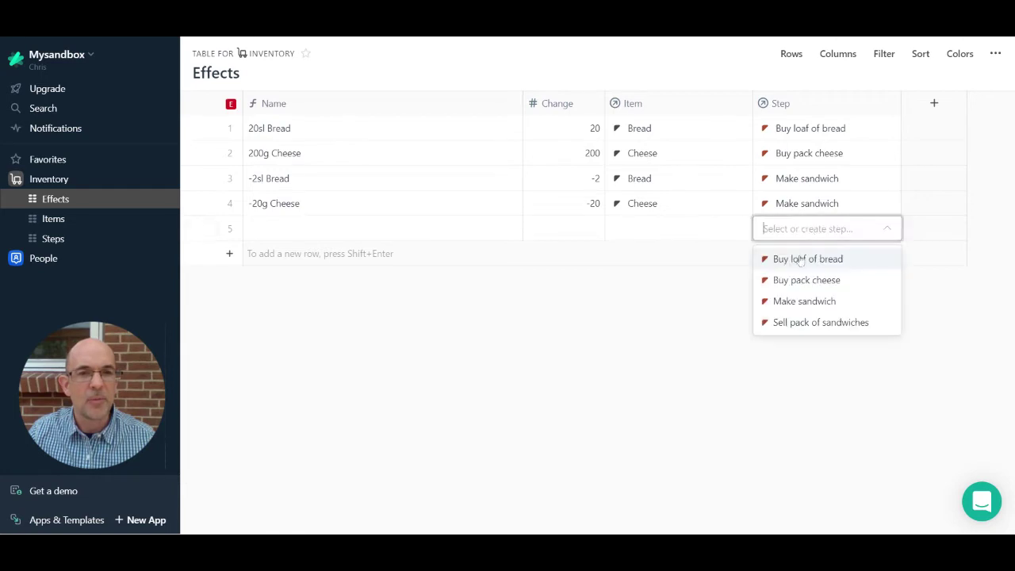
left_click(794, 302)
left_click(679, 230)
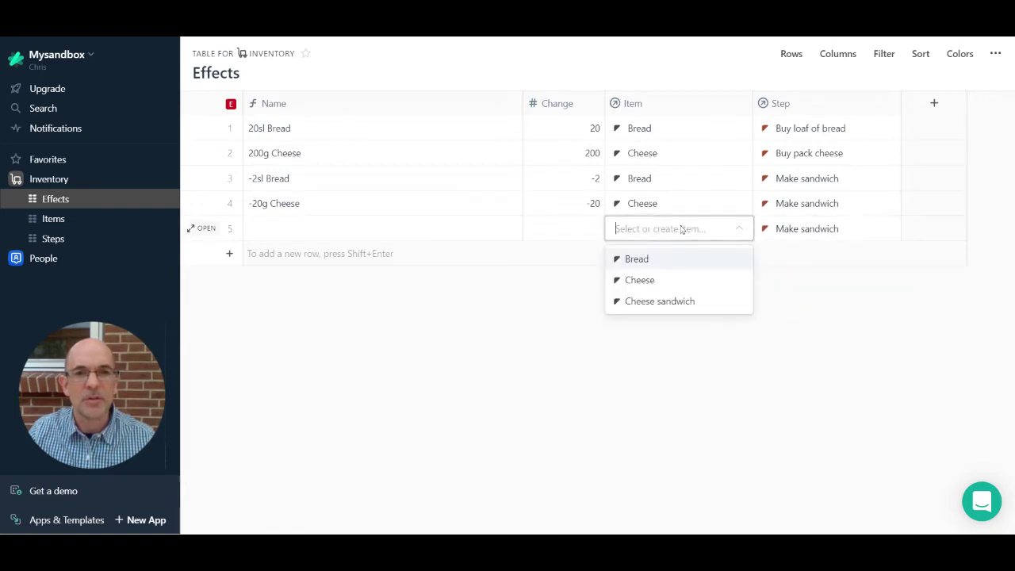
left_click(643, 301)
left_click(590, 231)
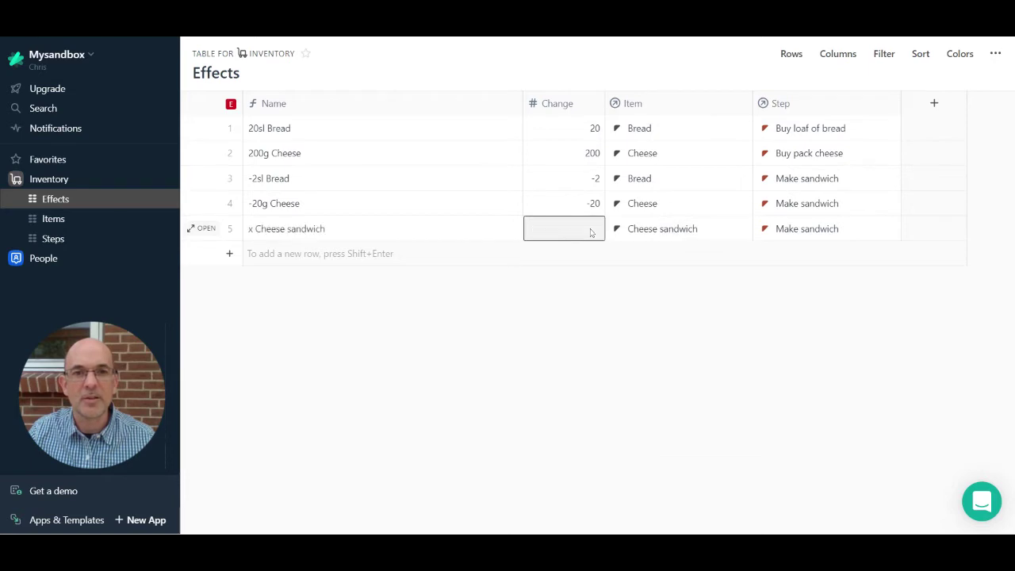
left_click(590, 232)
type("1")
key("Return")
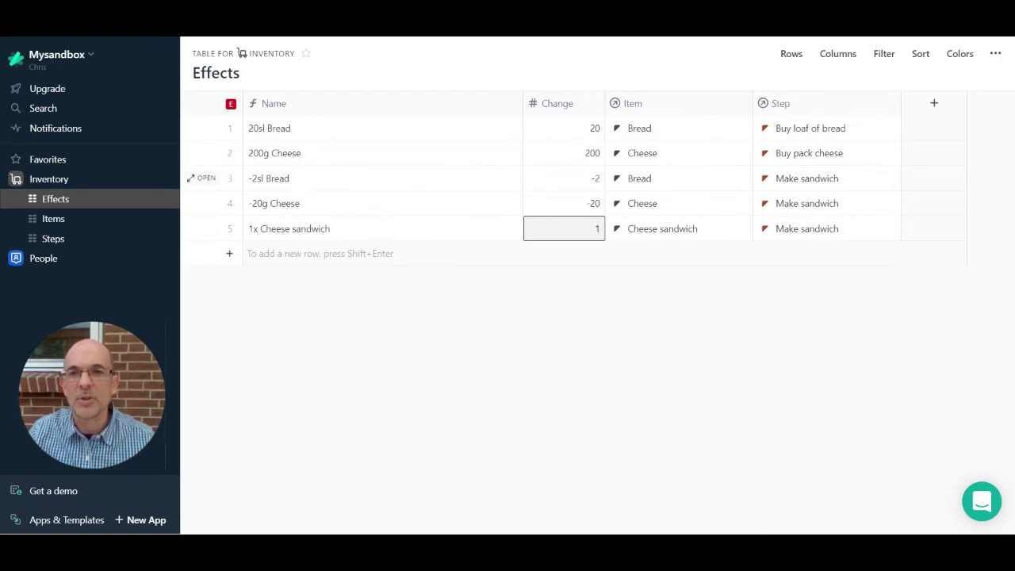
Step: Add a sixth Effect: step Sell pack of sandwiches, item Cheese sandwich, Change -2
left_click(229, 254)
left_click(793, 256)
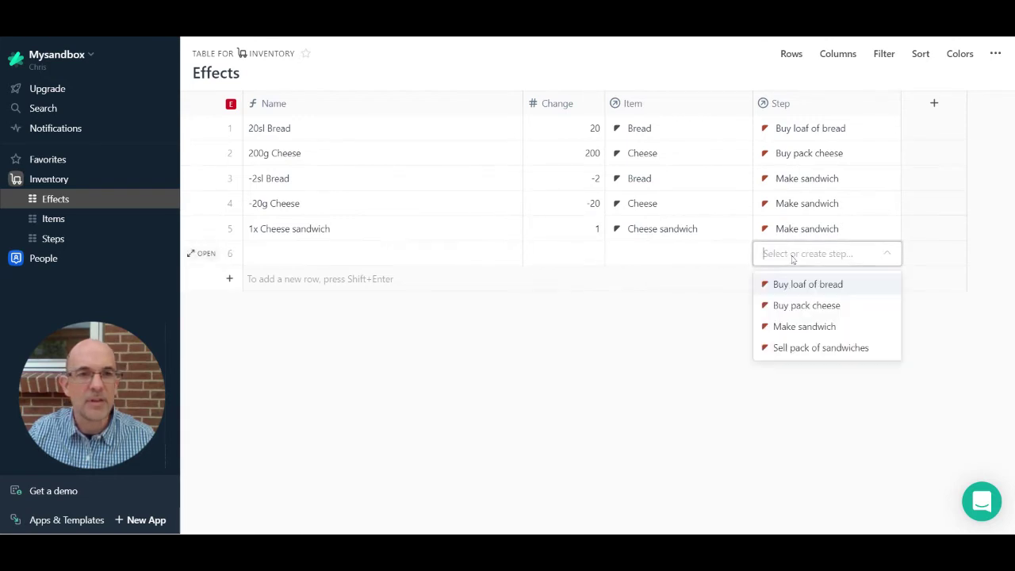
left_click(800, 349)
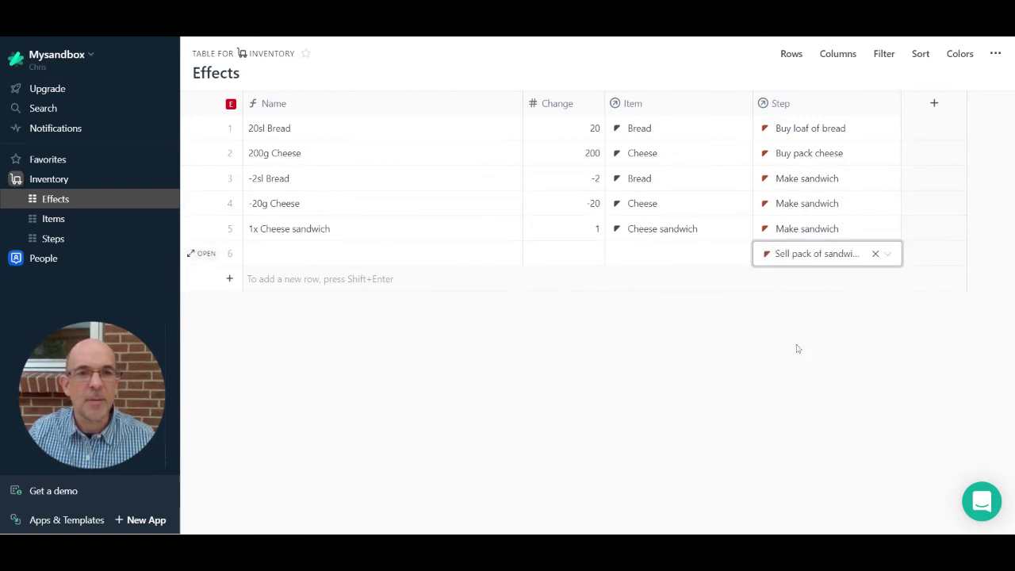
left_click(673, 254)
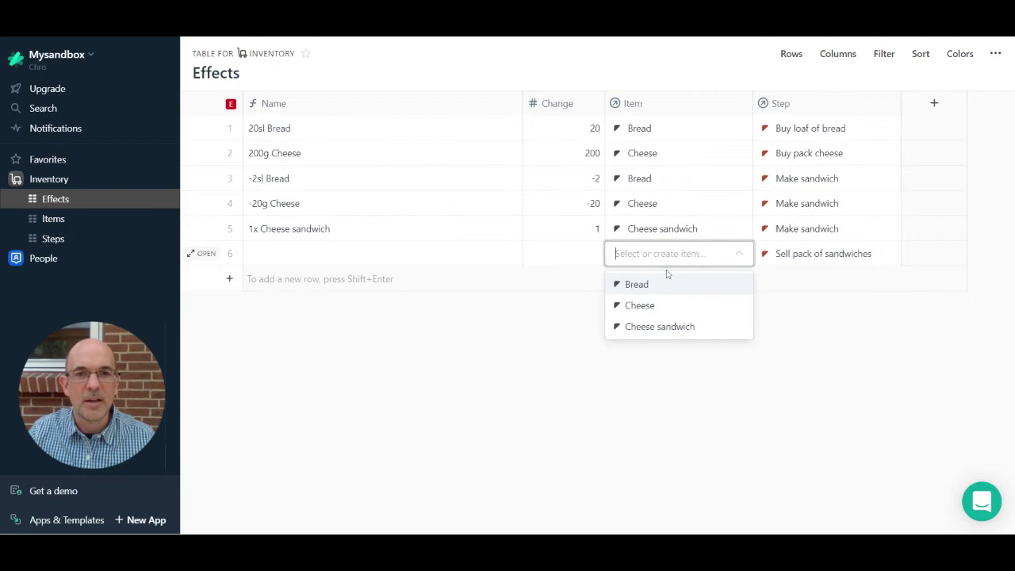
left_click(670, 327)
left_click(580, 254)
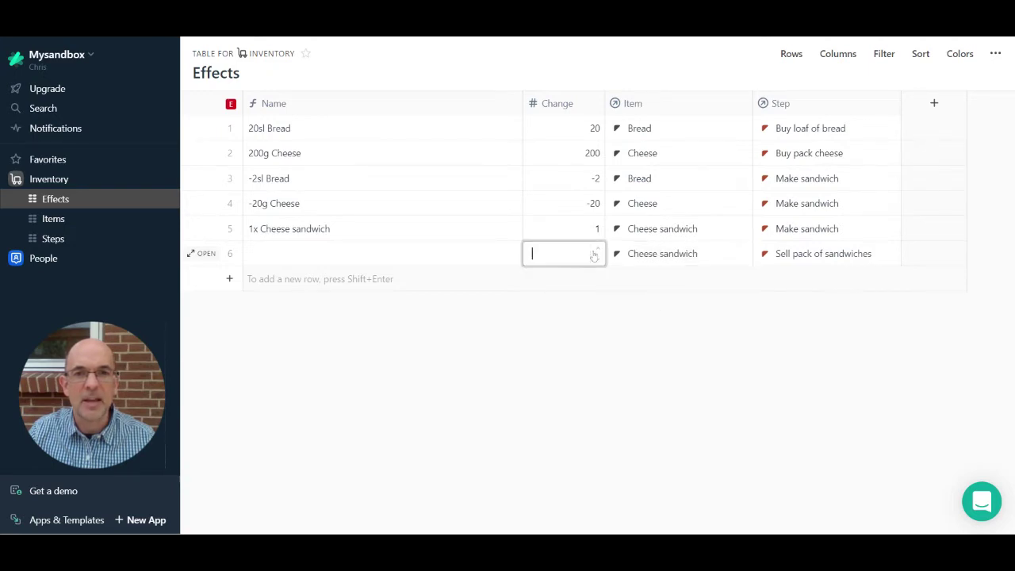
type("2")
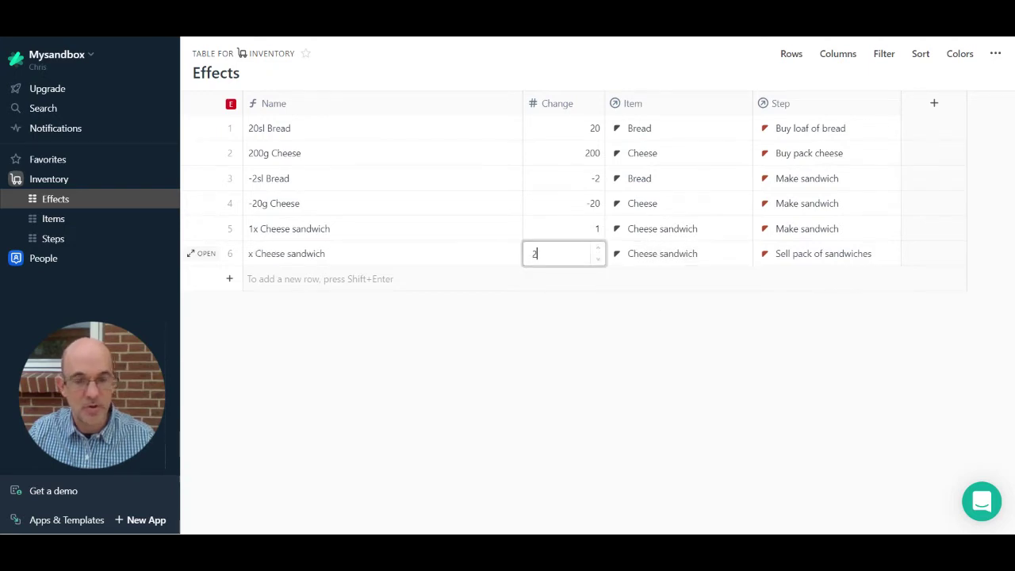
type("-2")
key("Return")
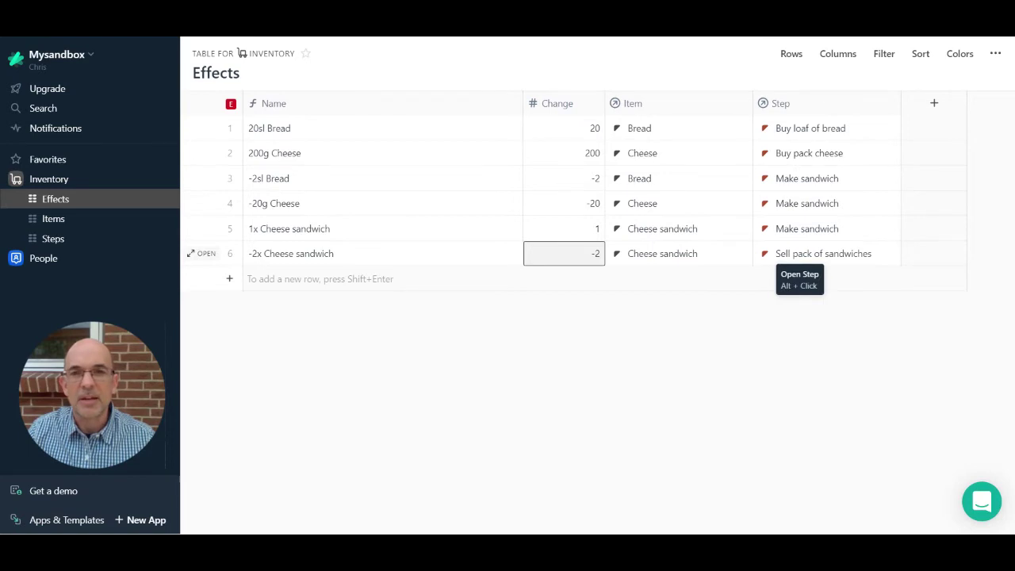
Step: Go to the Inventory setup and bring up the Effect type's field-type list
left_click(149, 181)
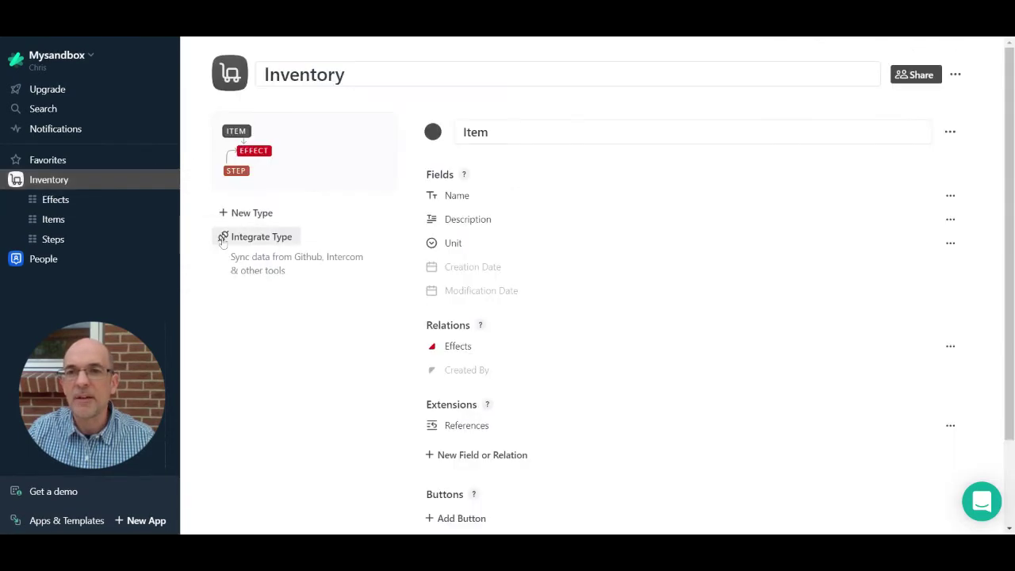
left_click(259, 155)
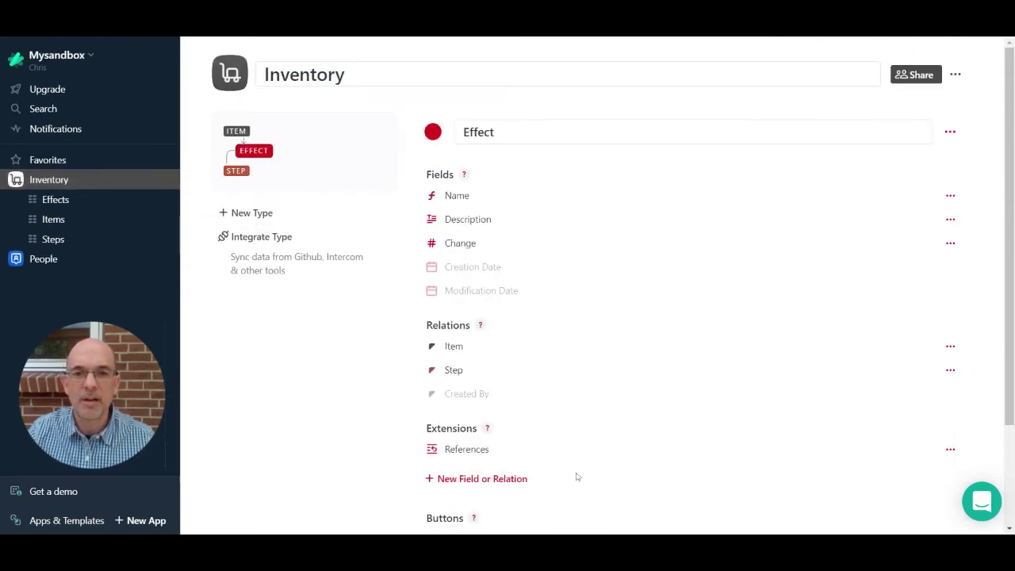
left_click(517, 479)
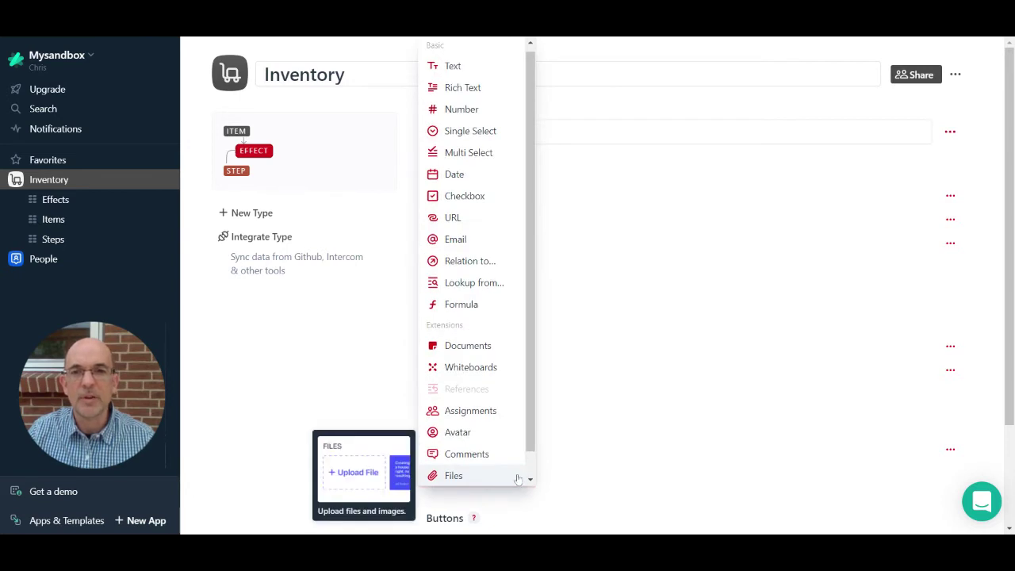
left_click(472, 307)
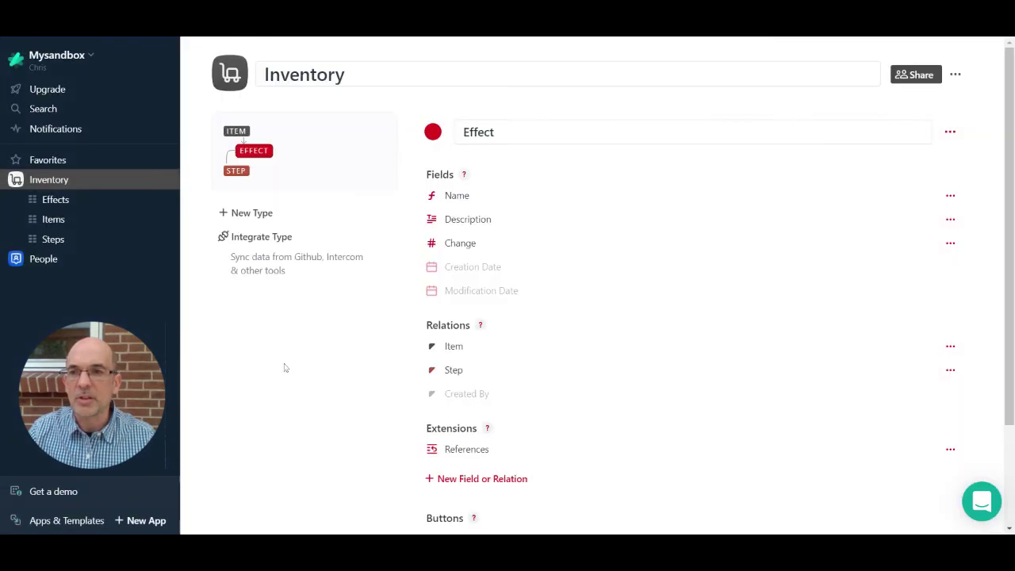
left_click(339, 433)
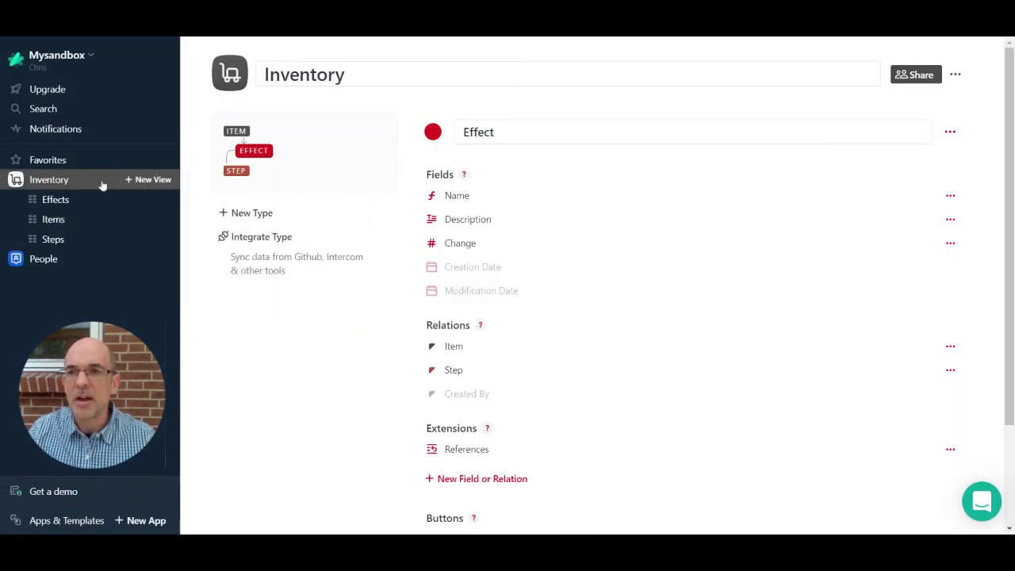
Step: Create a new Inventory type named Occurrence
left_click(252, 214)
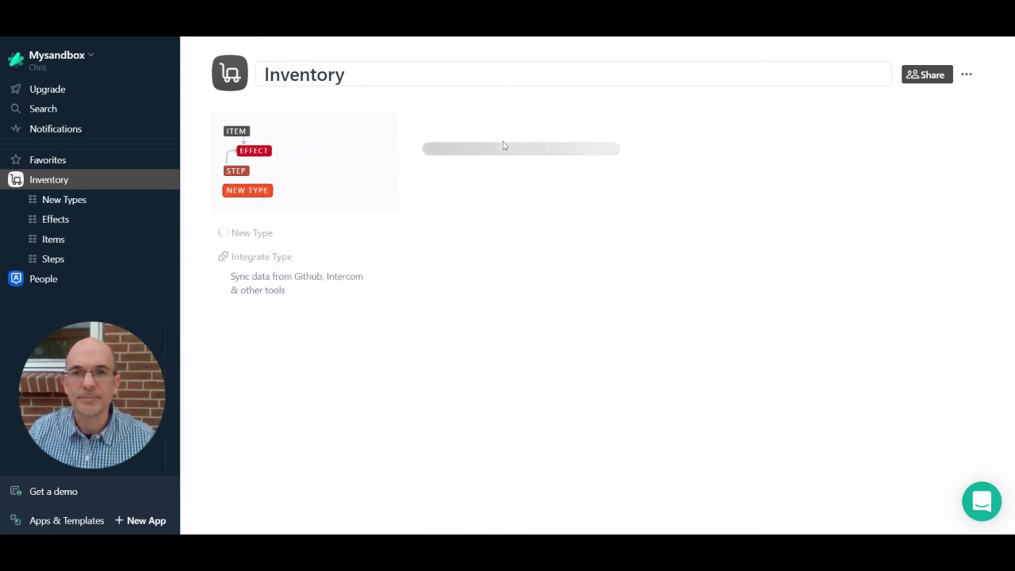
type("o")
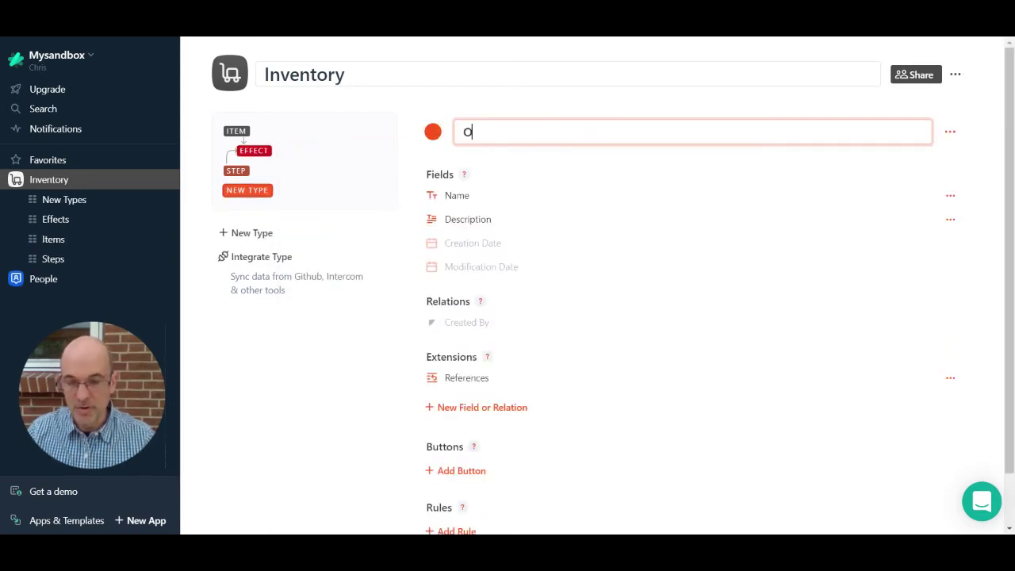
type("ccurren")
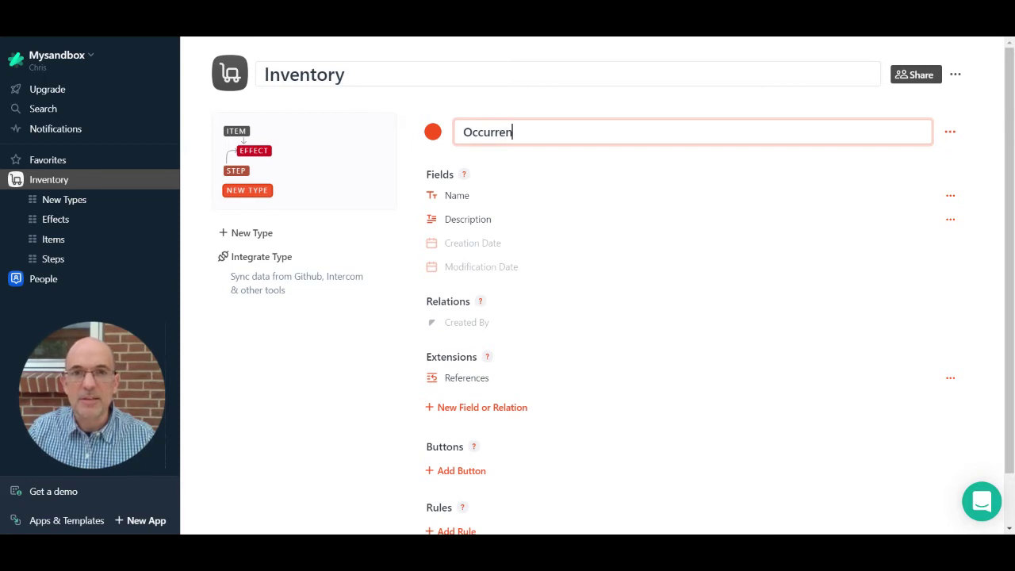
type("ce")
key("Return")
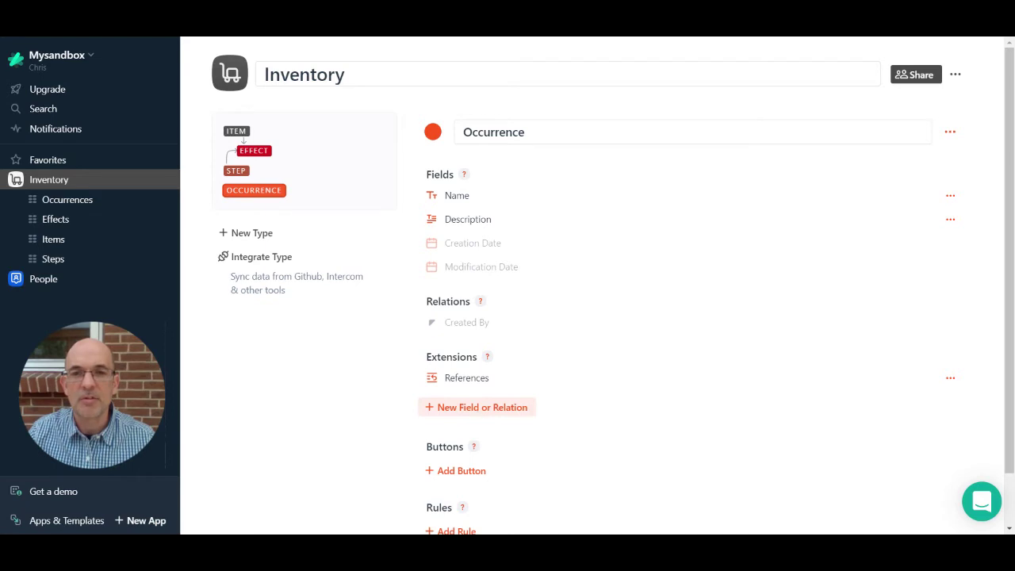
Step: Relate Occurrence to Step: each Occurrence has one Step, each Step many Occurrences
left_click(479, 410)
left_click(476, 265)
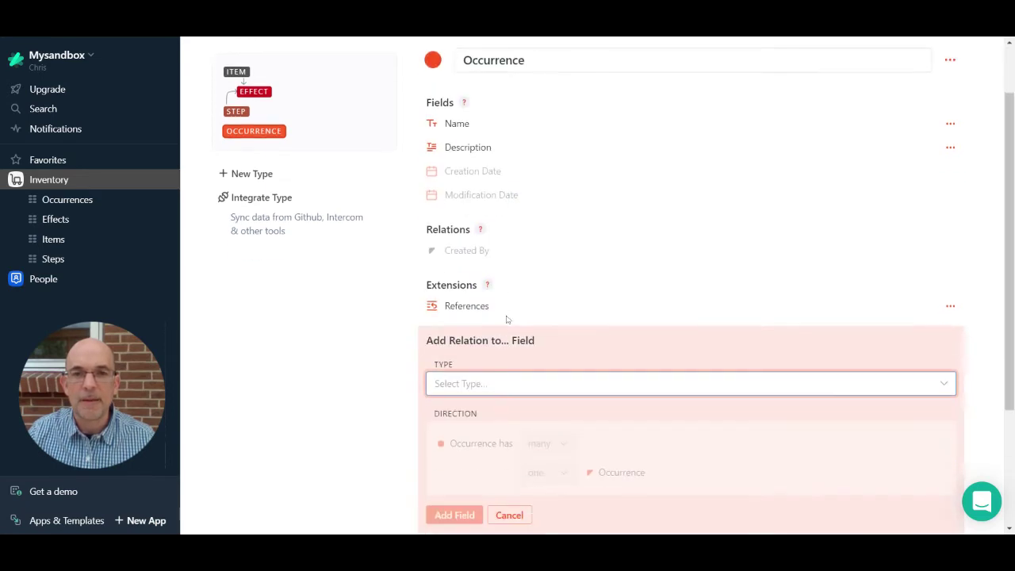
left_click(489, 385)
left_click(461, 290)
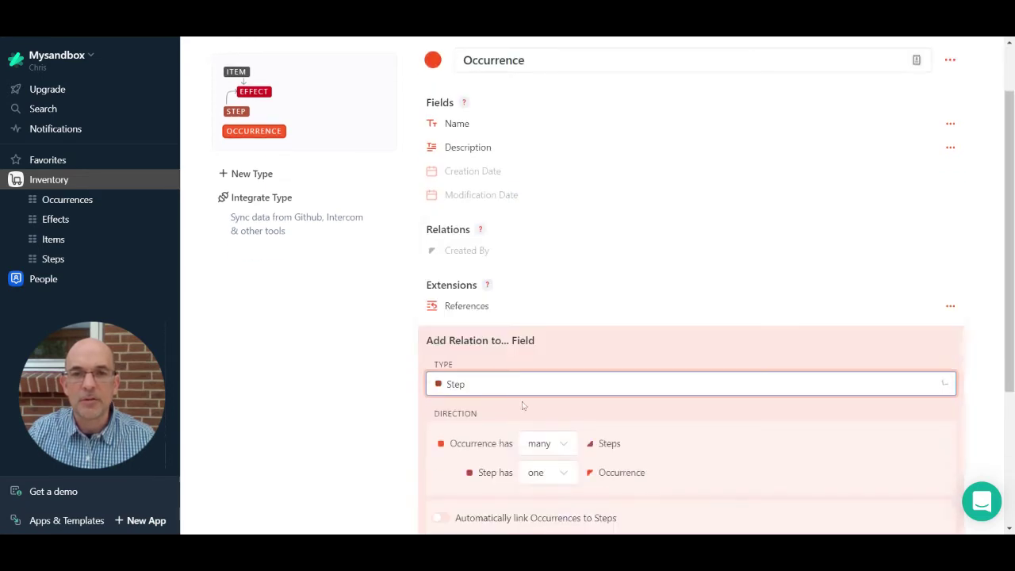
scroll(522, 405, "down", 3)
left_click(565, 231)
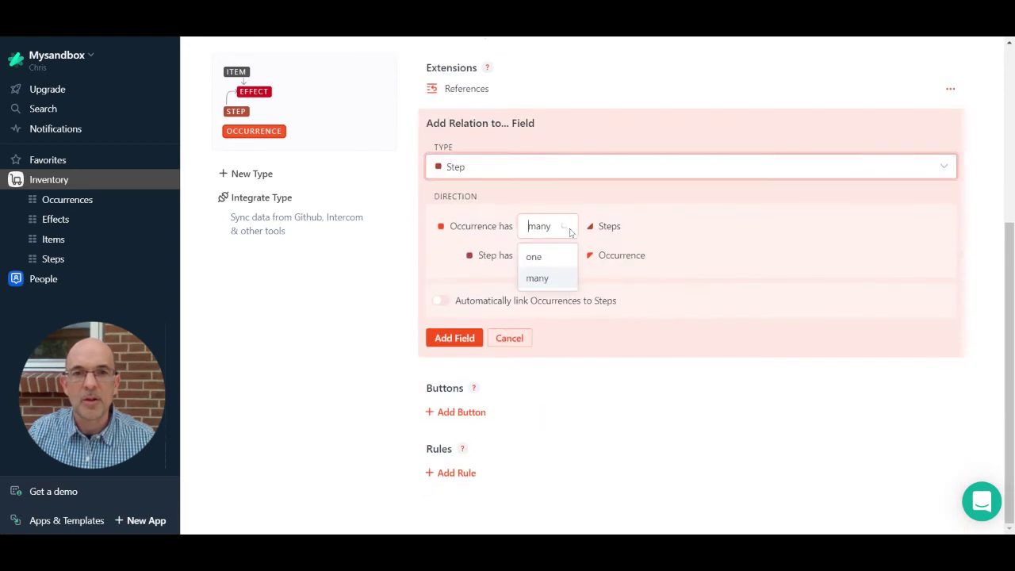
left_click(534, 257)
left_click(559, 256)
left_click(540, 300)
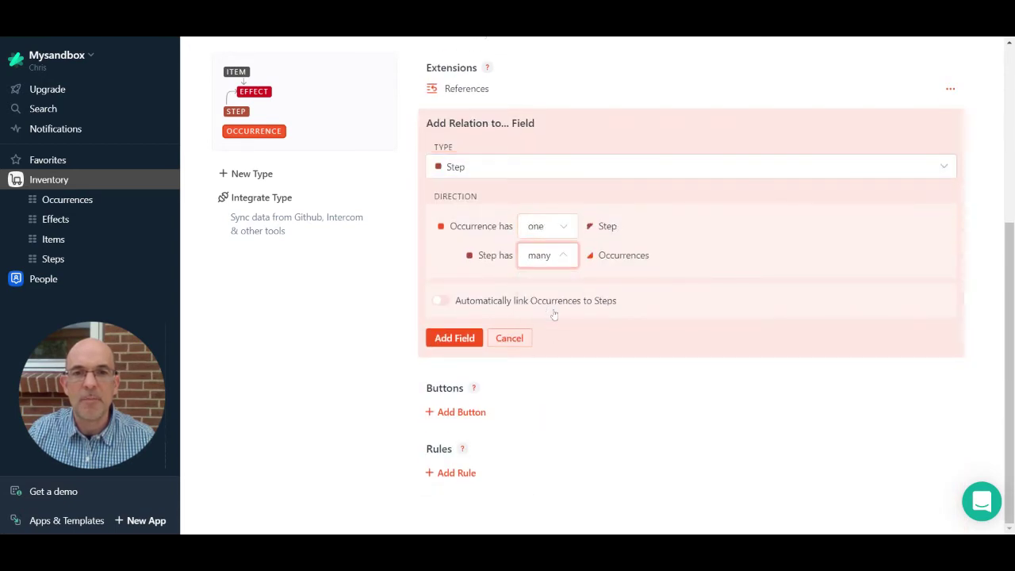
left_click(459, 341)
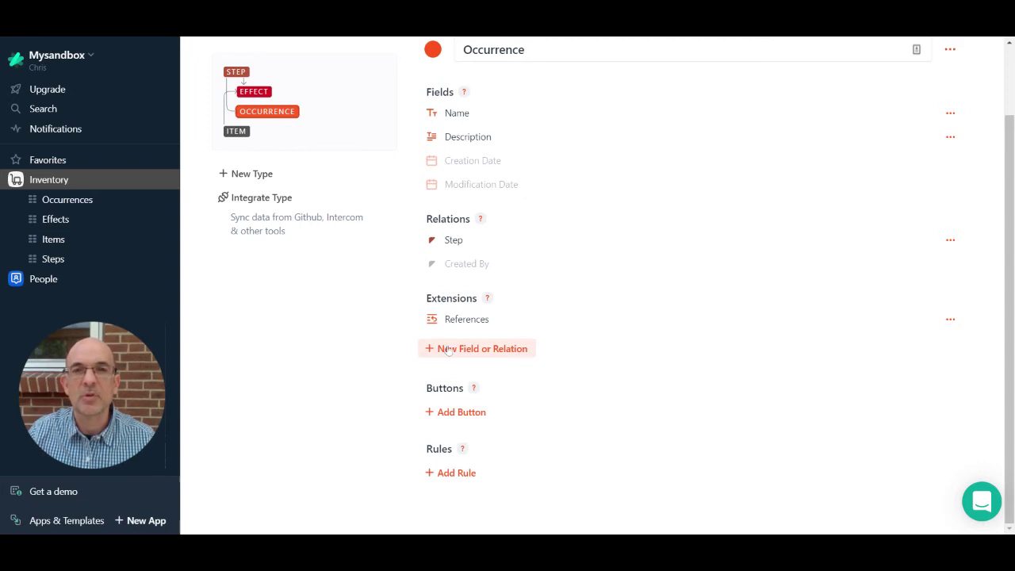
Step: Add a number field named Quantity to the Occurrence type
left_click(449, 351)
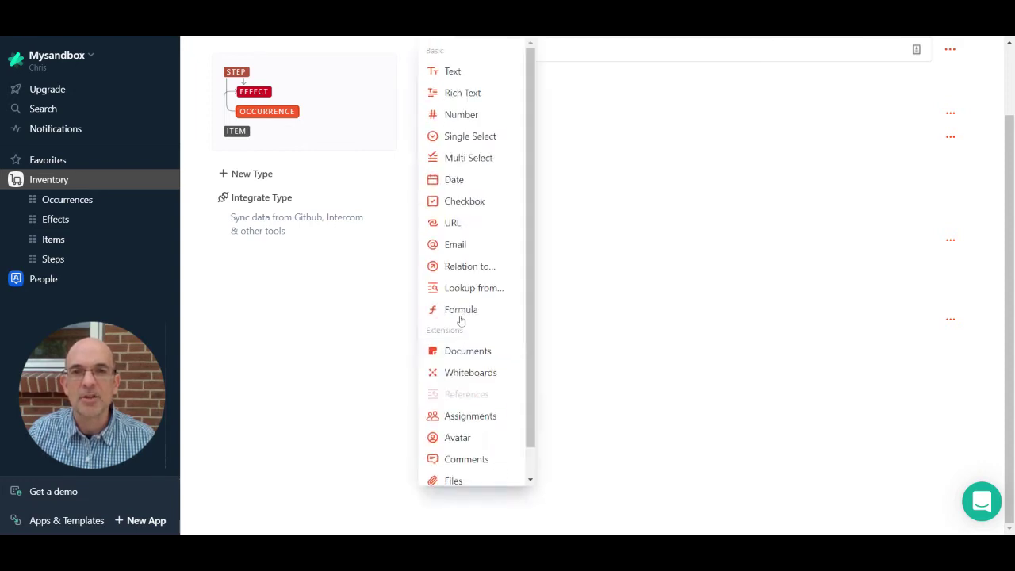
left_click(461, 115)
type("Q")
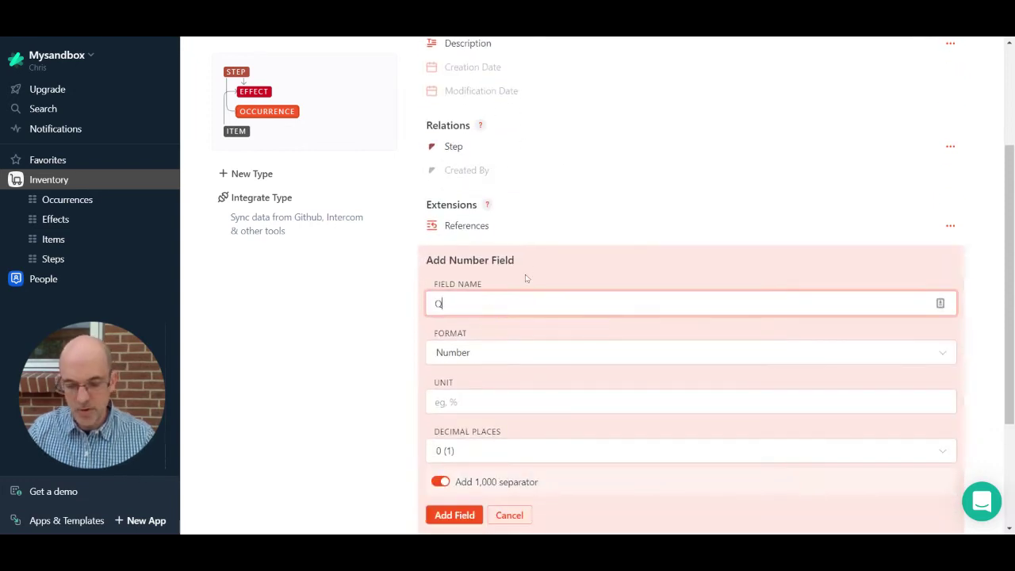
type("uanityt")
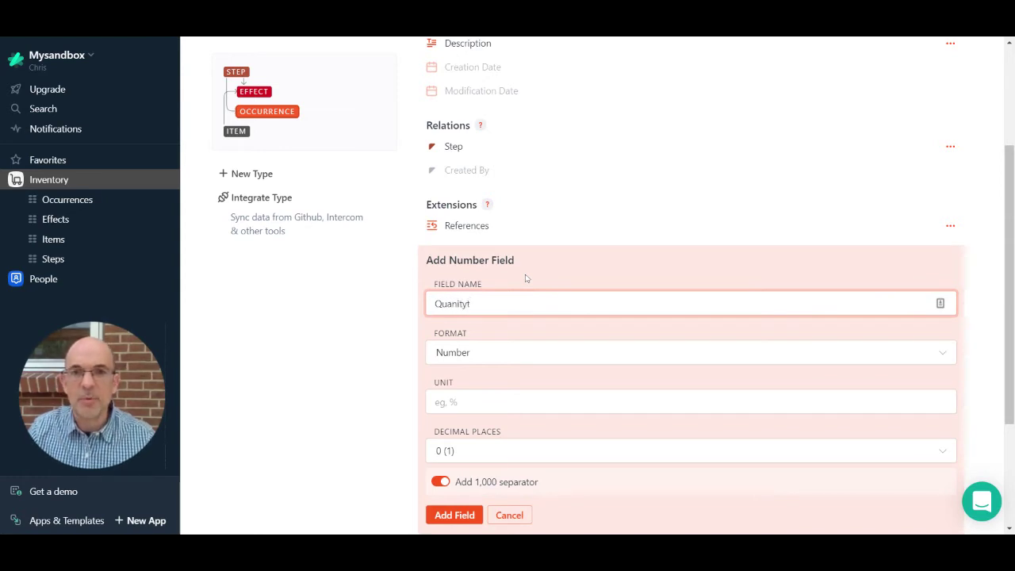
key("BackSpace")
key("BackSpace")
key("BackSpace")
key("BackSpace")
type("tity")
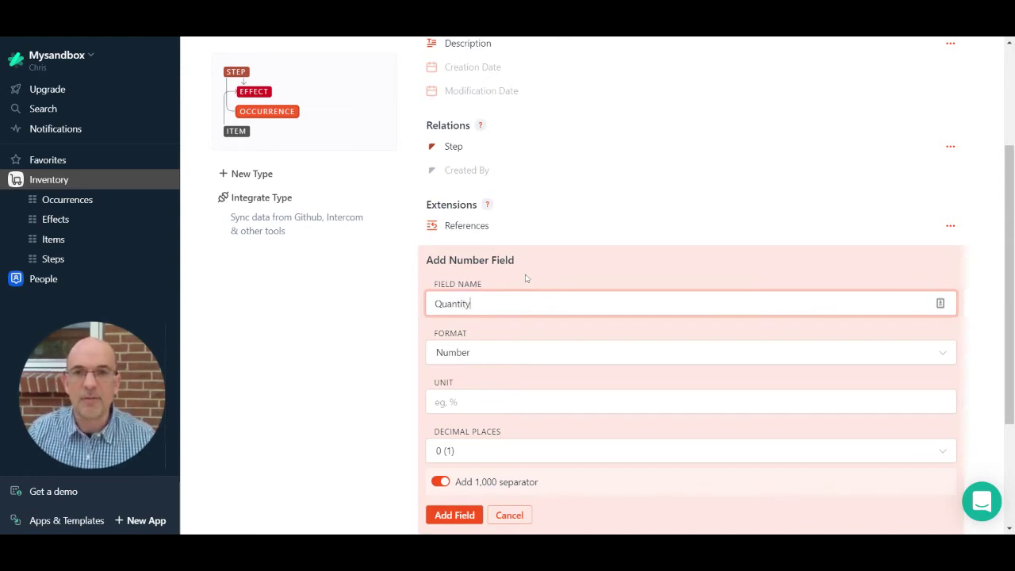
left_click(457, 521)
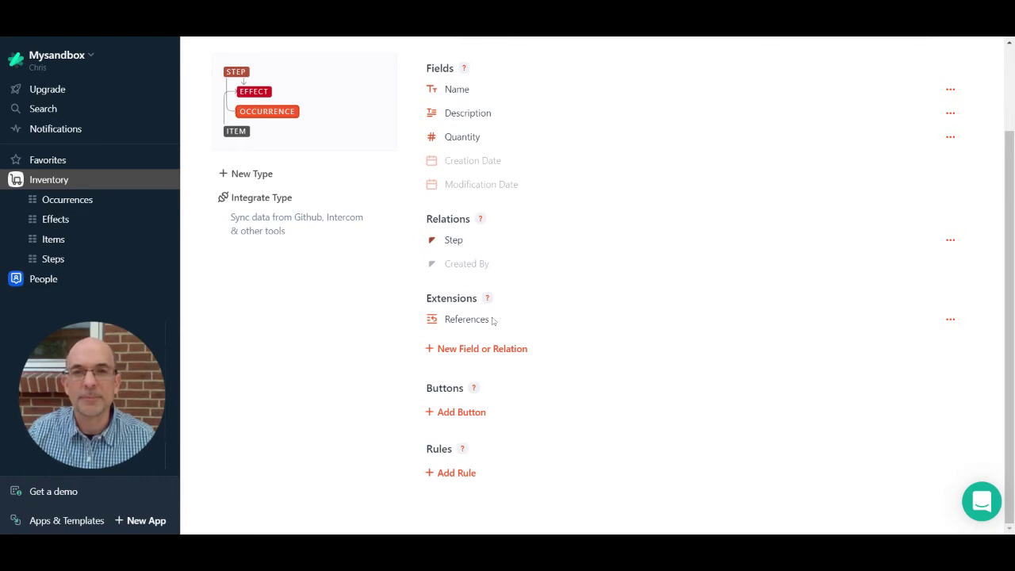
Step: Add a date field named Date to the Occurrence type
left_click(487, 353)
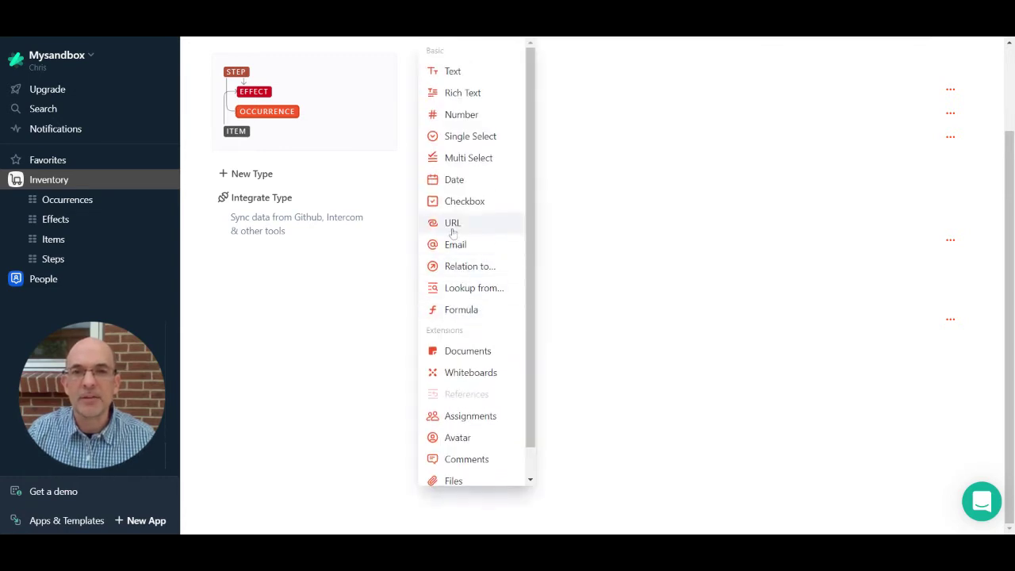
left_click(456, 180)
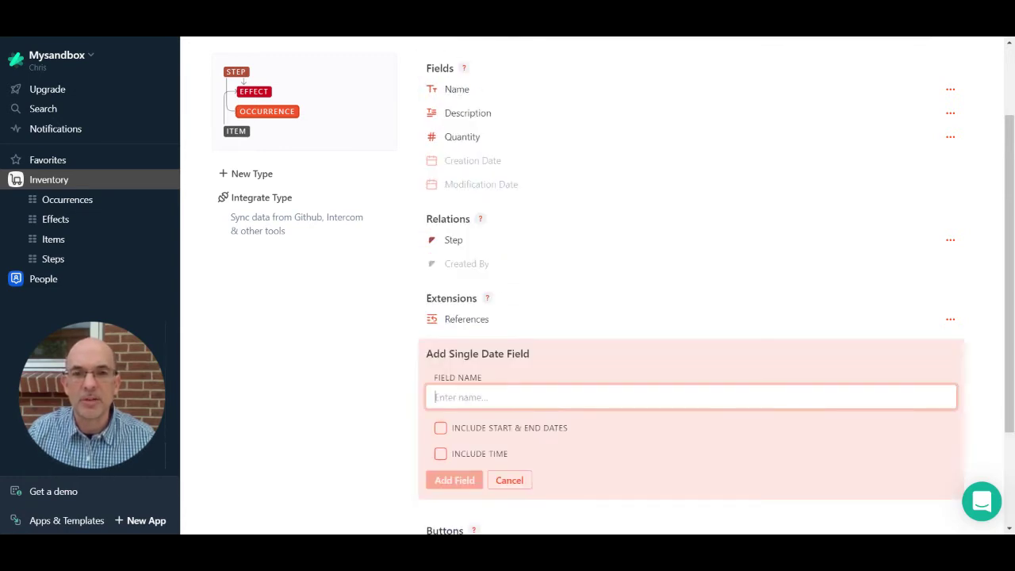
type("Date")
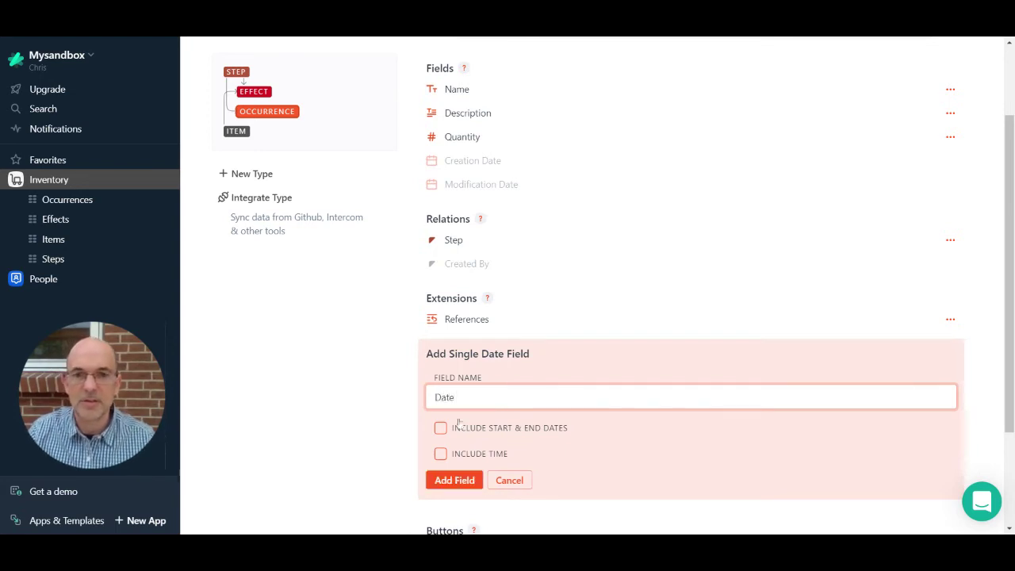
left_click(439, 481)
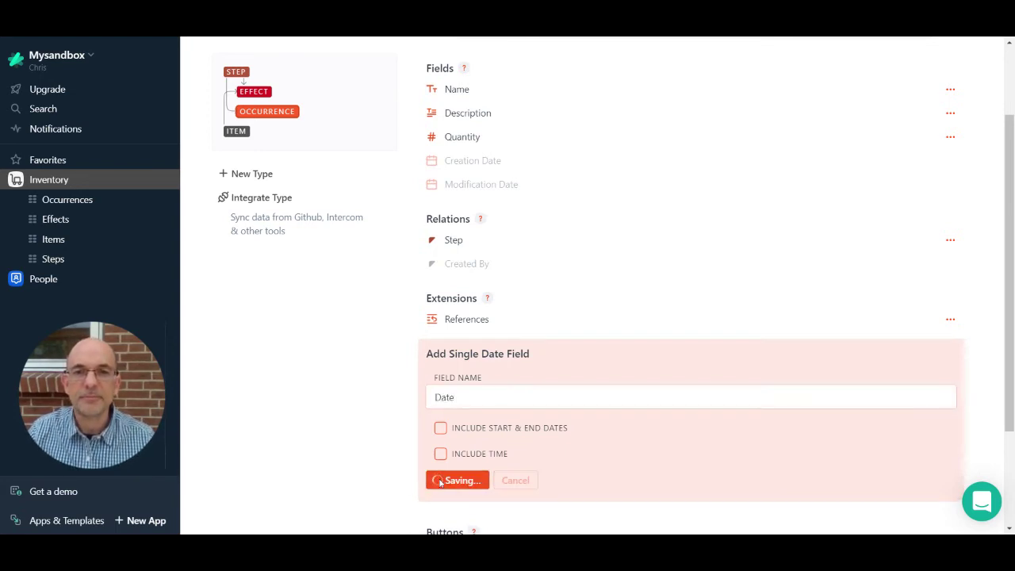
scroll(358, 390, "up", 2)
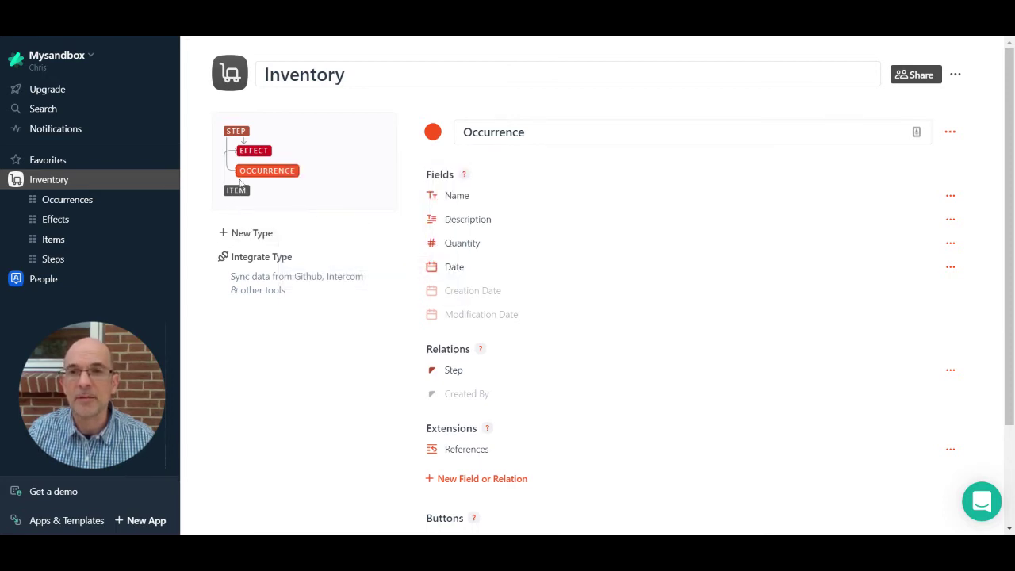
Step: Start a new formula field on the Effect type named Accumulated count
left_click(91, 220)
left_click(152, 181)
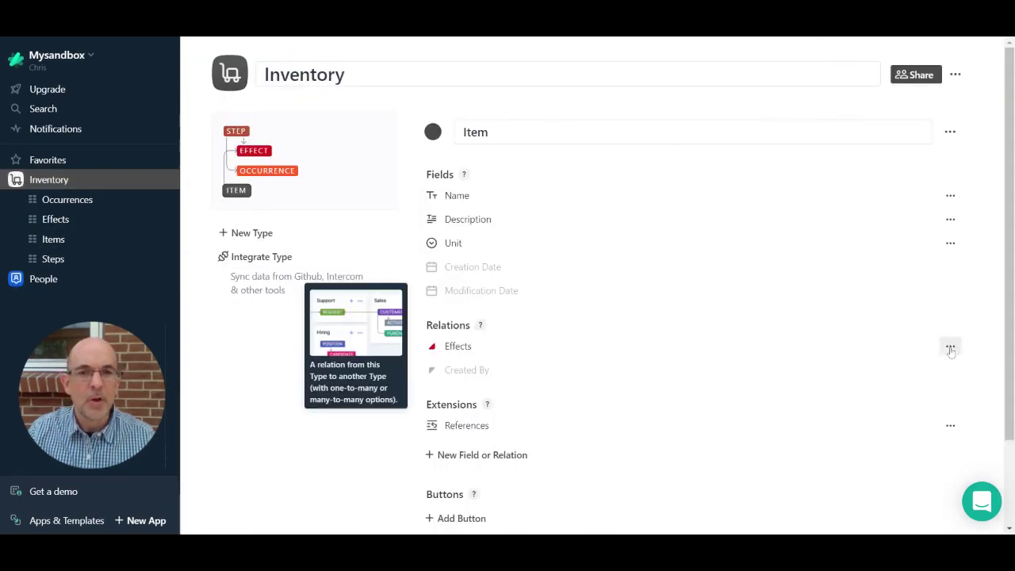
left_click(260, 157)
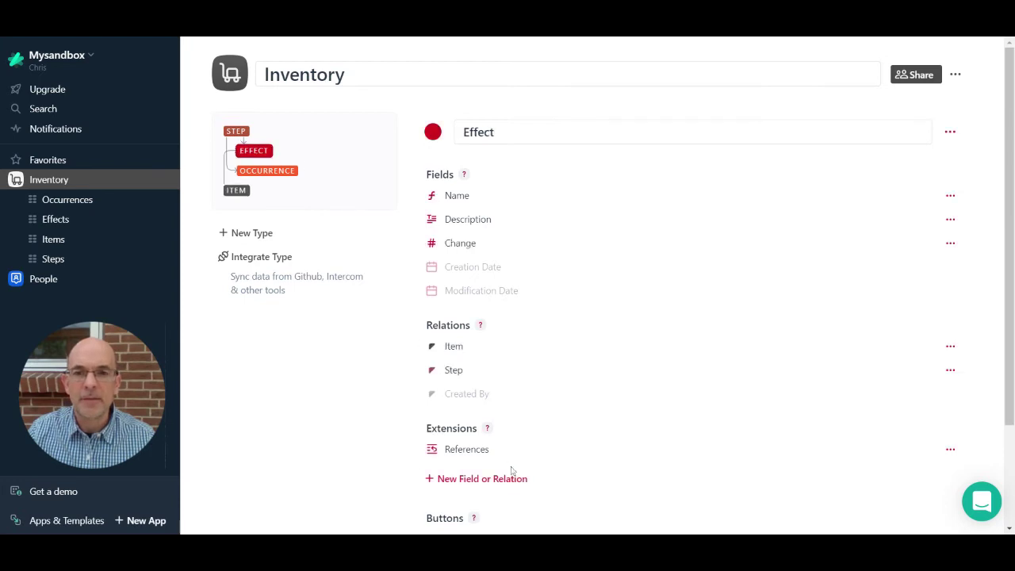
left_click(504, 480)
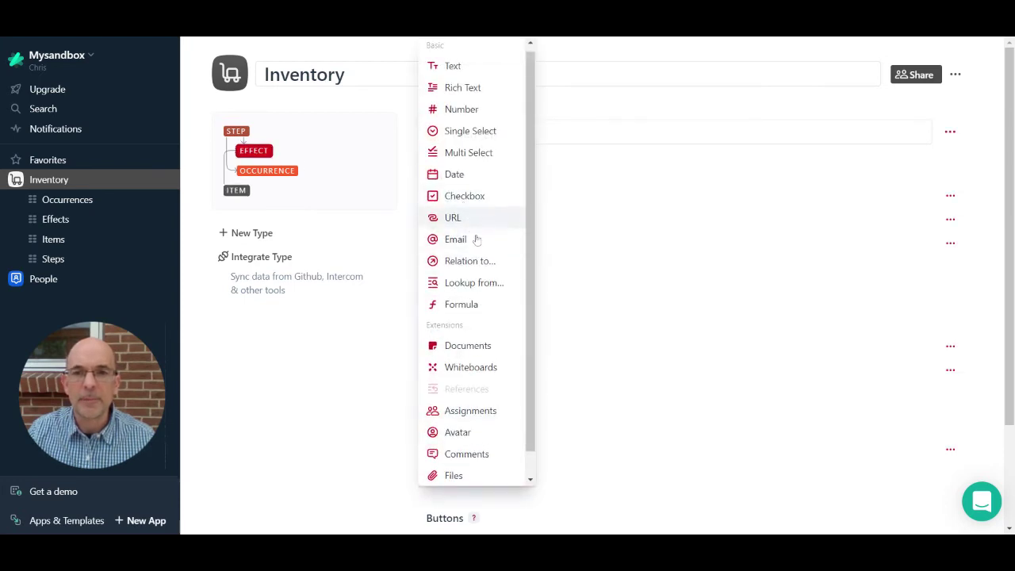
left_click(471, 307)
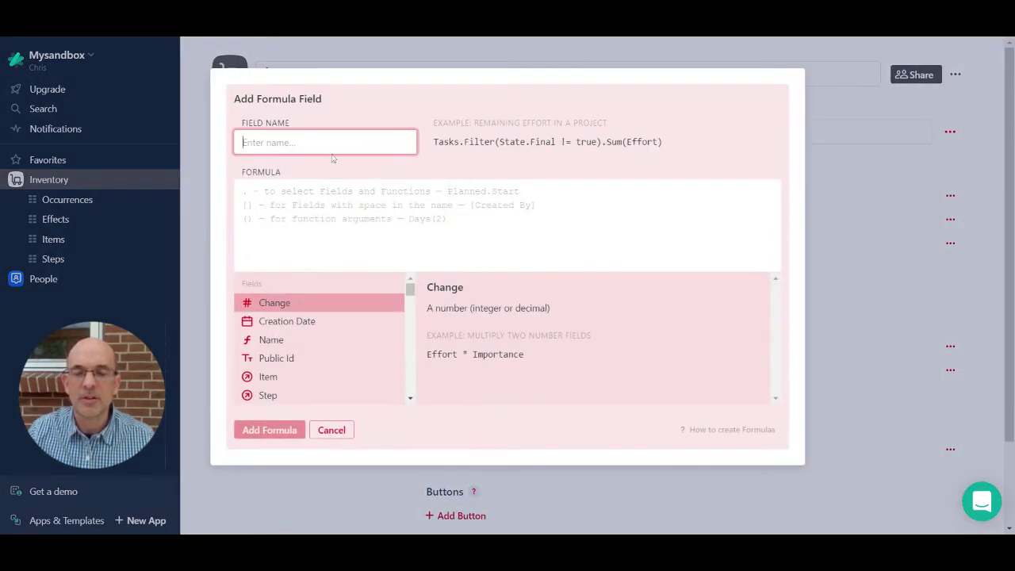
type("ACC")
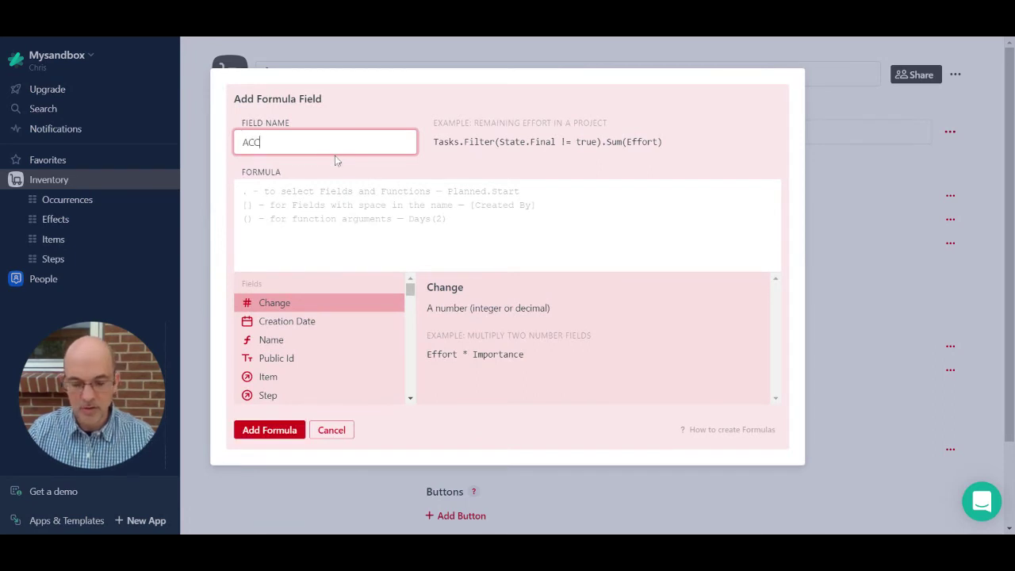
type("UMULATED")
key("BackSpace")
key("BackSpace")
key("BackSpace")
key("BackSpace")
key("BackSpace")
key("BackSpace")
key("BackSpace")
key("BackSpace")
key("BackSpace")
key("BackSpace")
key("BackSpace")
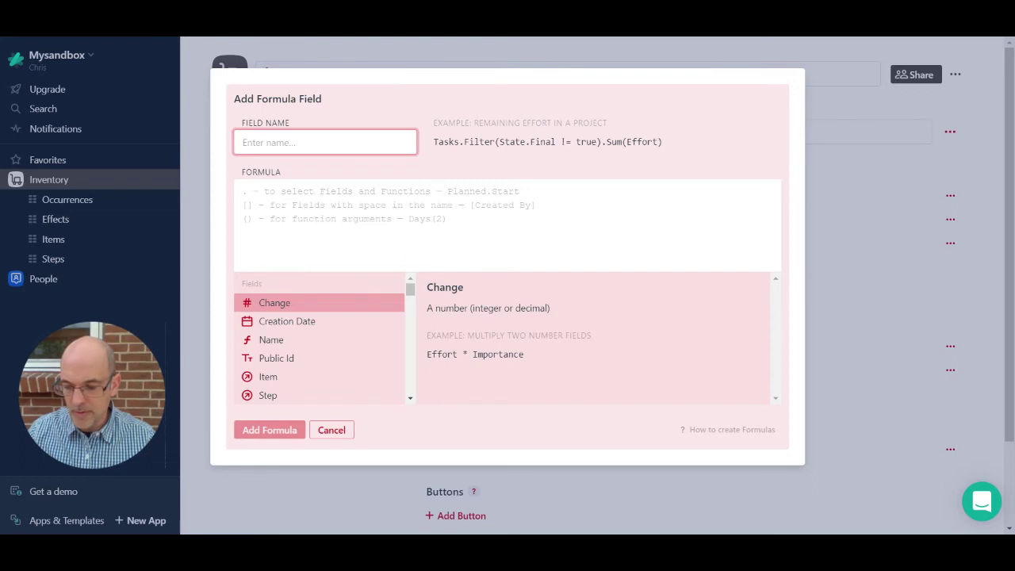
type("Accu")
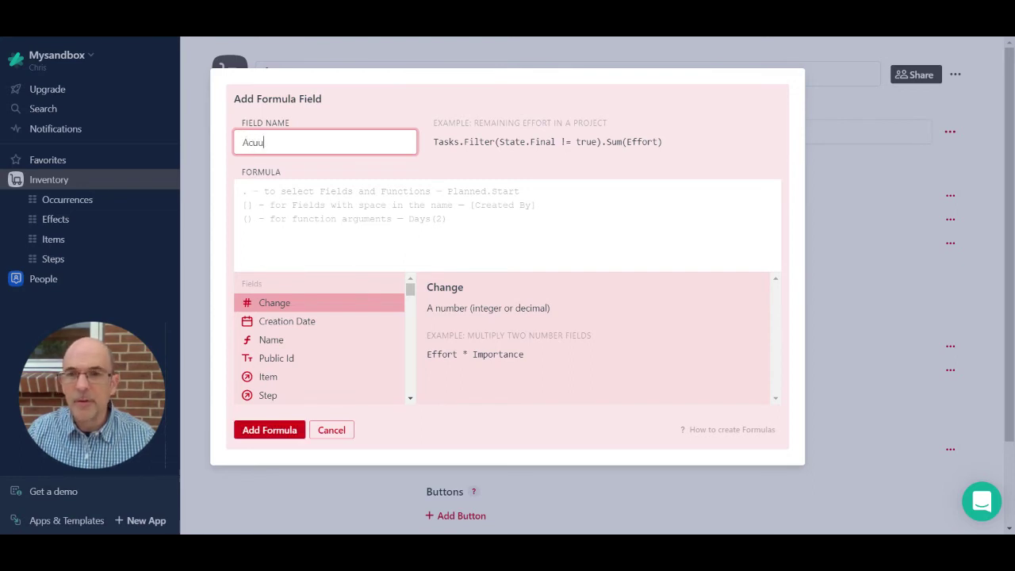
type("mulated count")
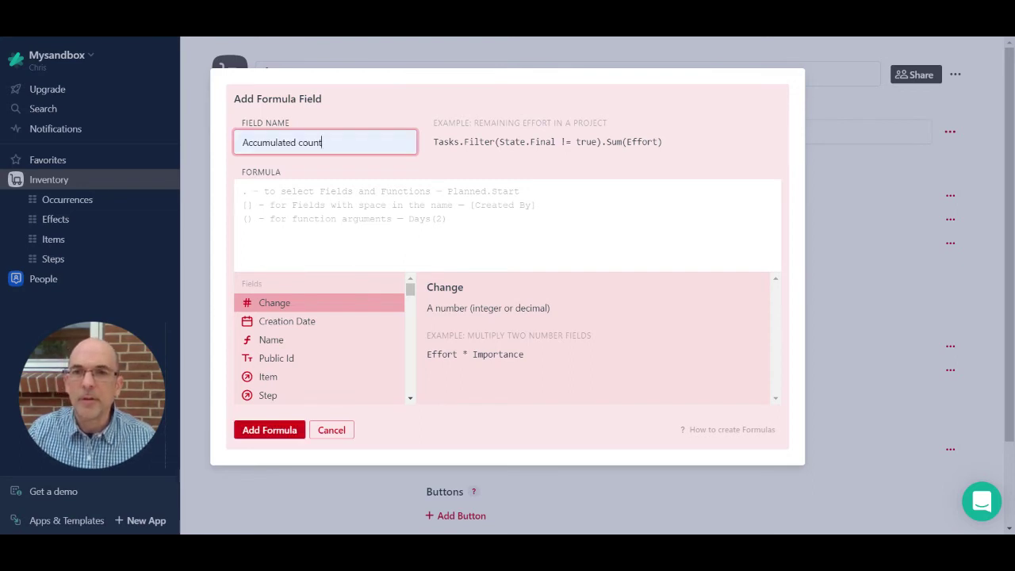
Step: Define the formula as Change * Step.Occurrences.sum(Quantity) and save the field
left_click(246, 191)
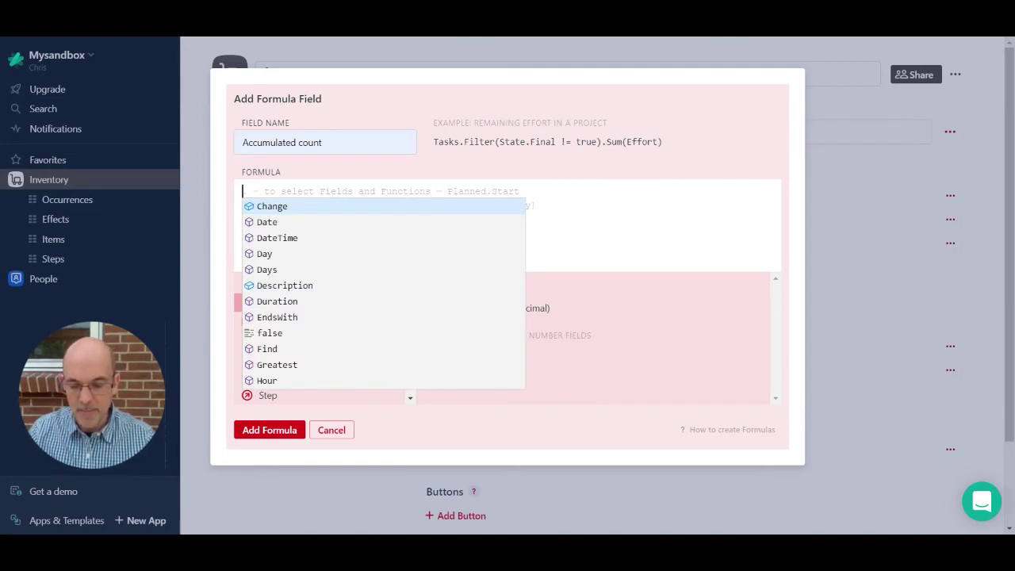
type("Change")
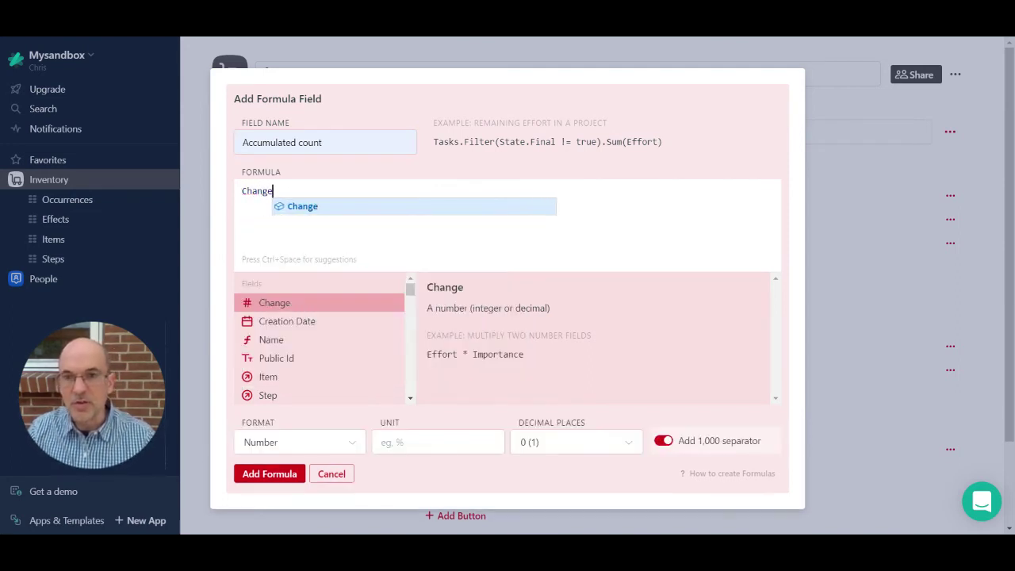
type(" +")
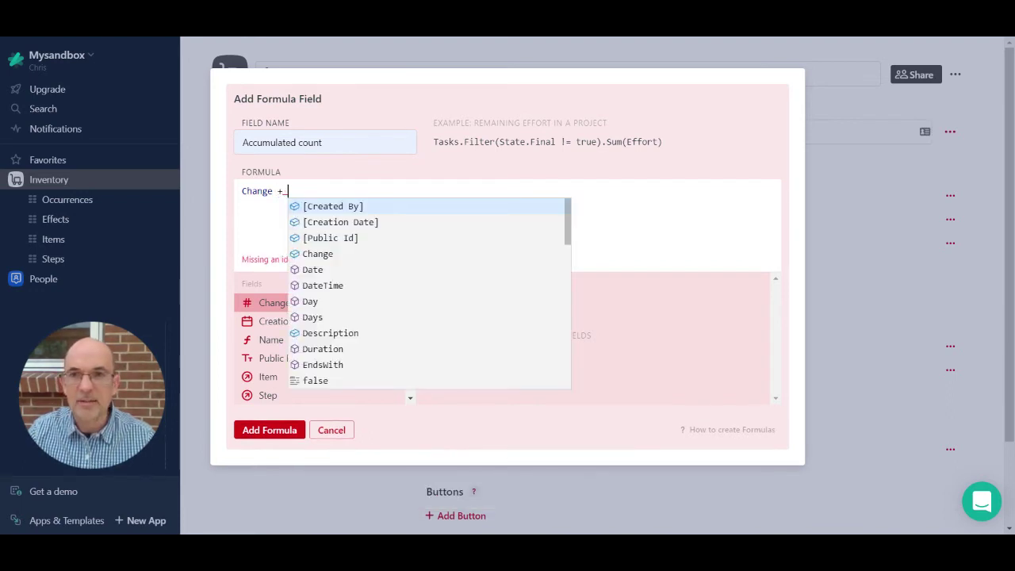
key("BackSpace")
key("BackSpace")
type("*")
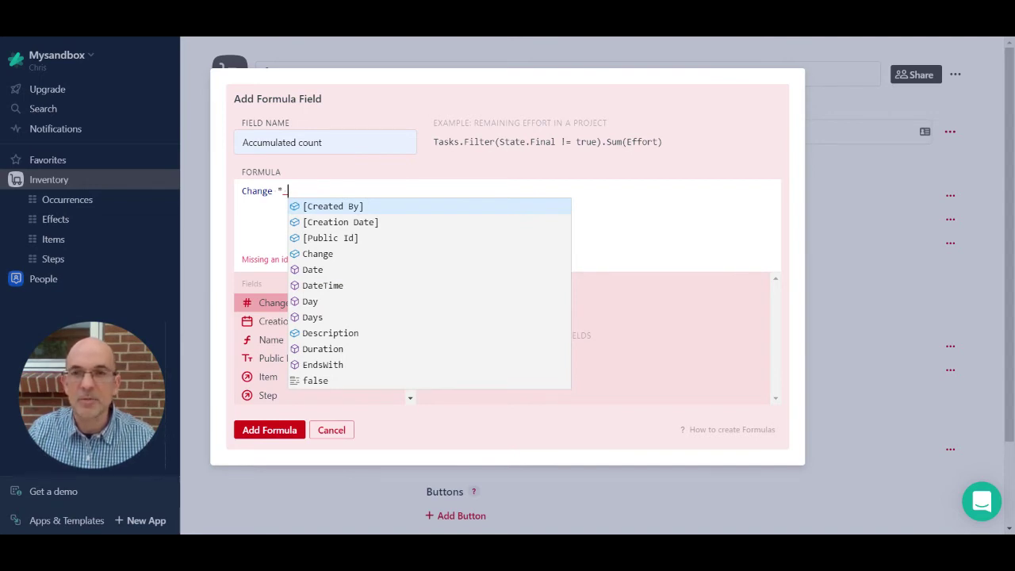
type("St")
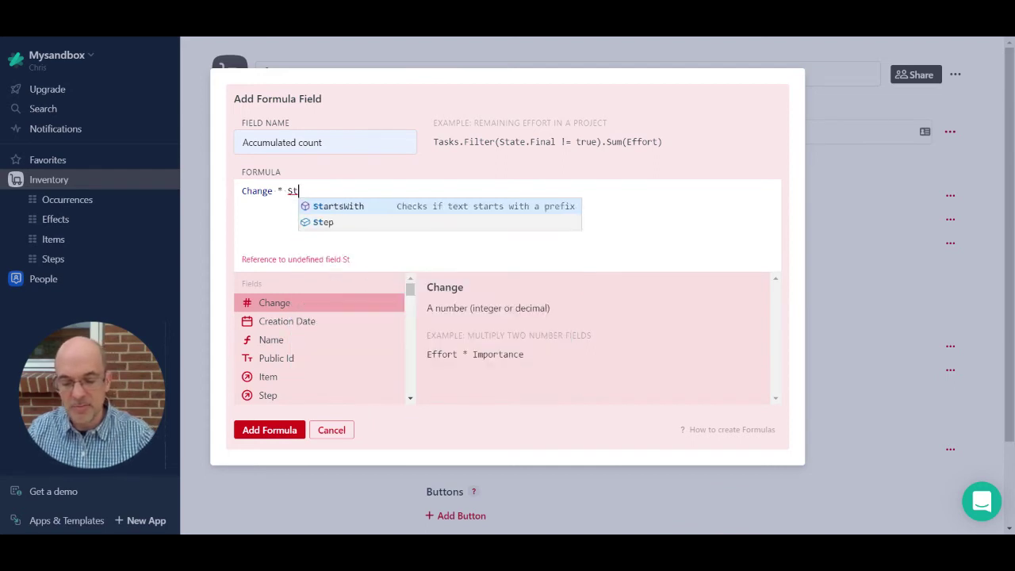
type("ep.Occurrences")
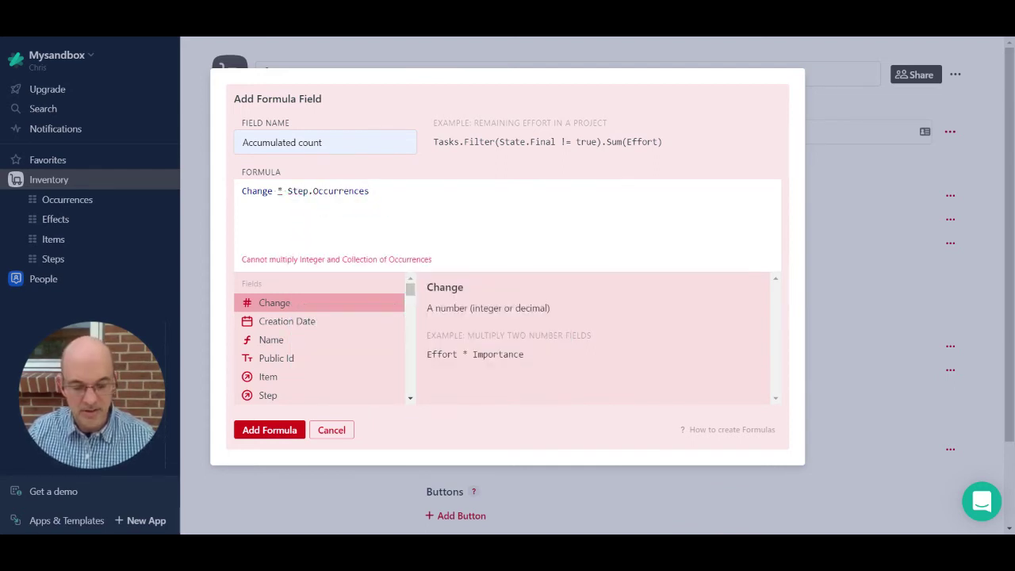
type(".sum(")
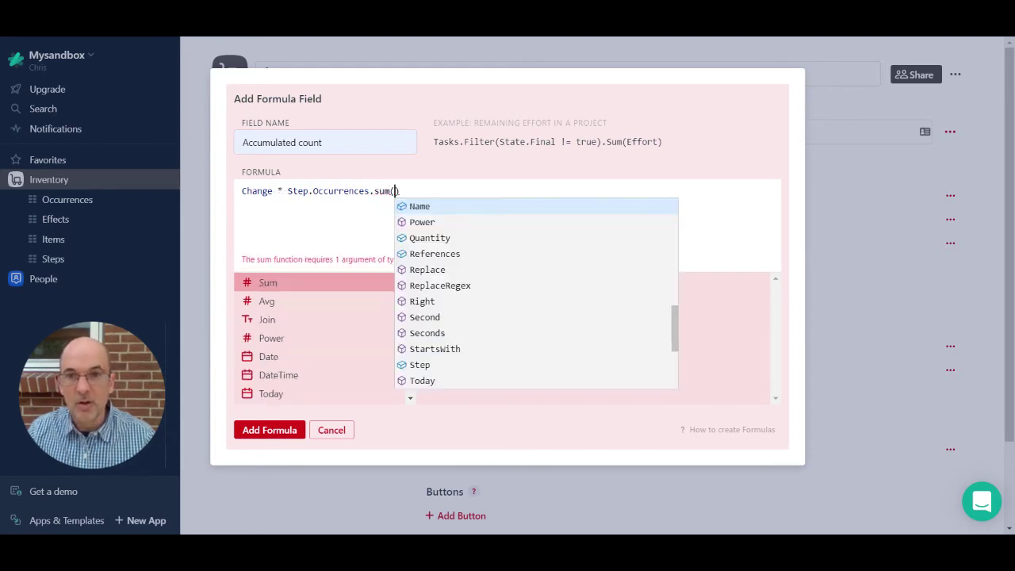
type("Quan")
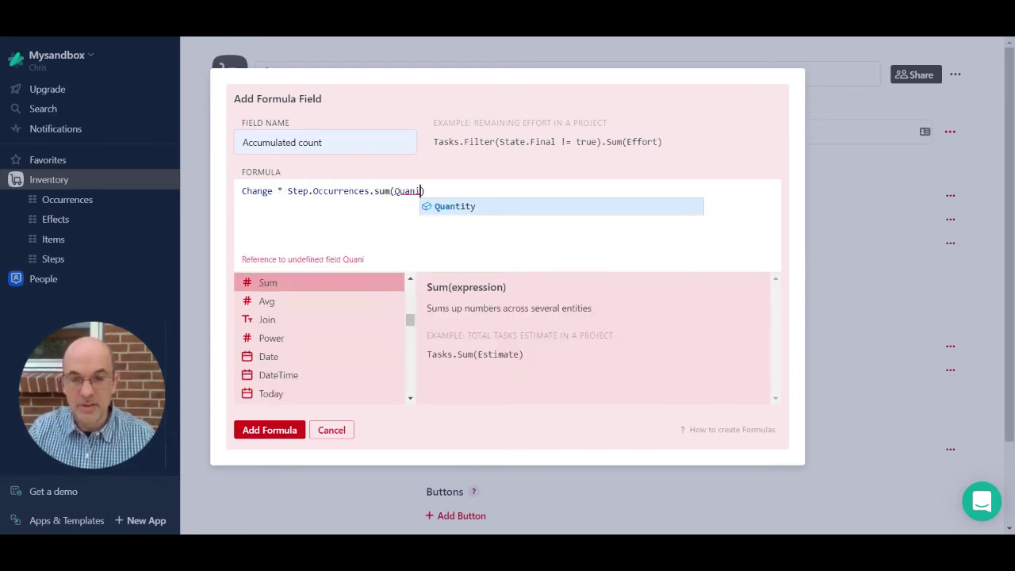
type("tity")
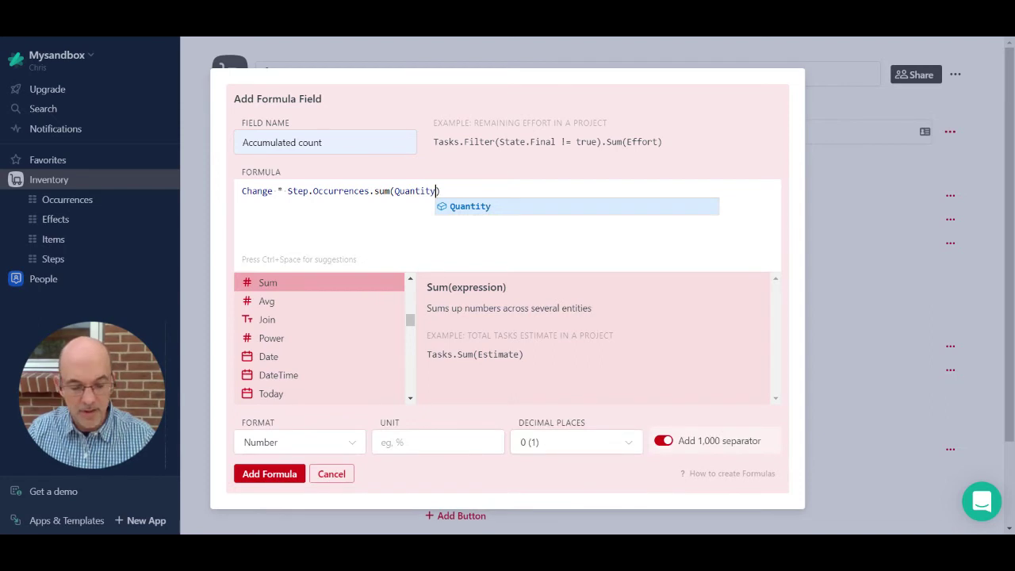
key("Escape")
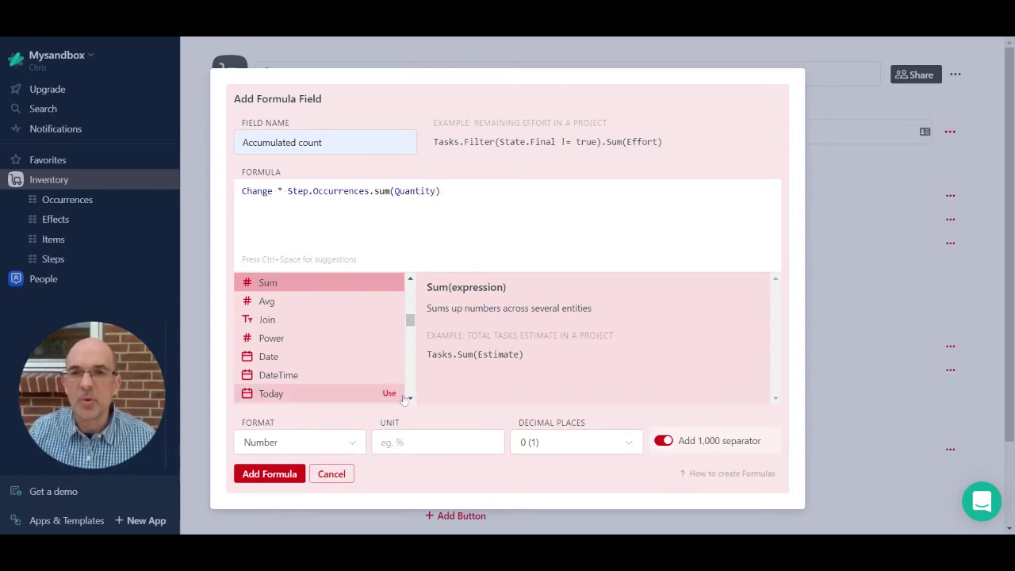
left_click(270, 474)
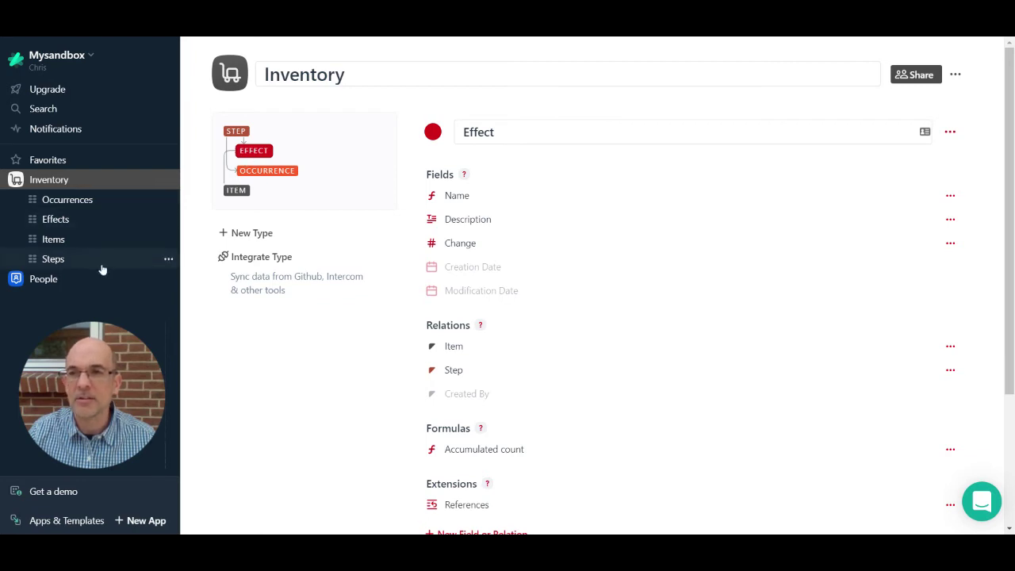
Step: Add a Stock level formula field to Item defined as Effects.sum([Accumulated count])
left_click(78, 241)
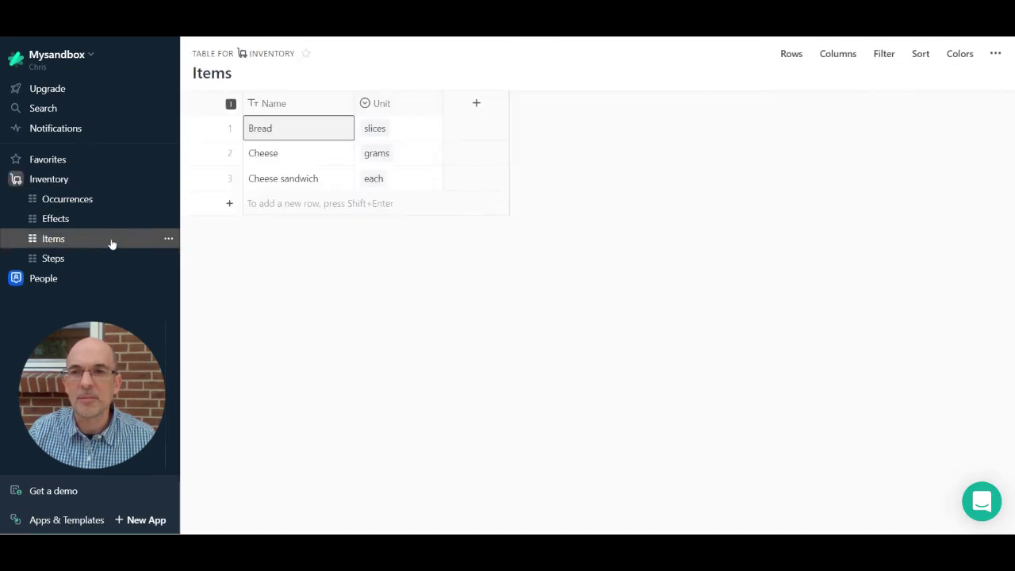
left_click(152, 182)
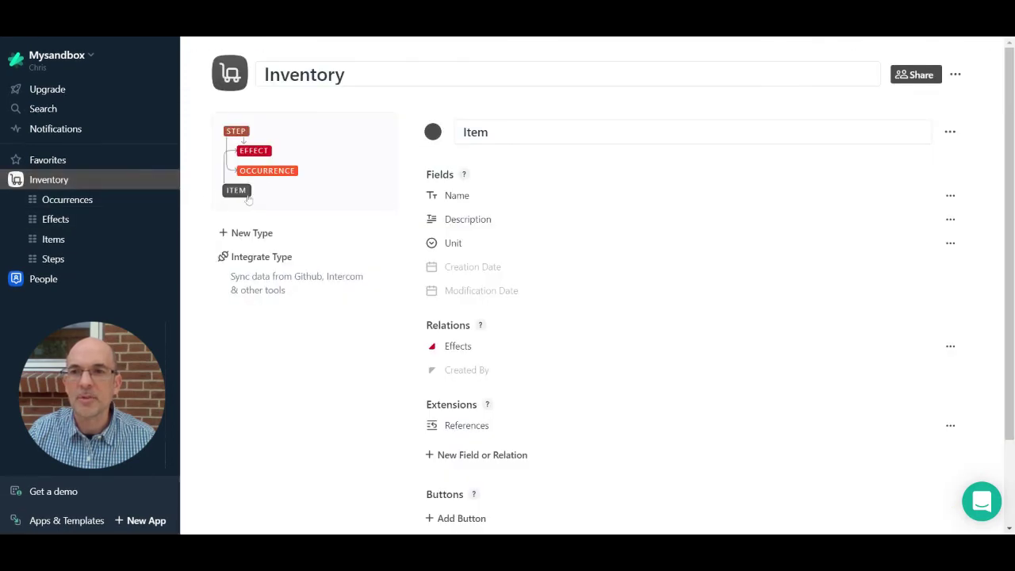
left_click(517, 455)
left_click(474, 309)
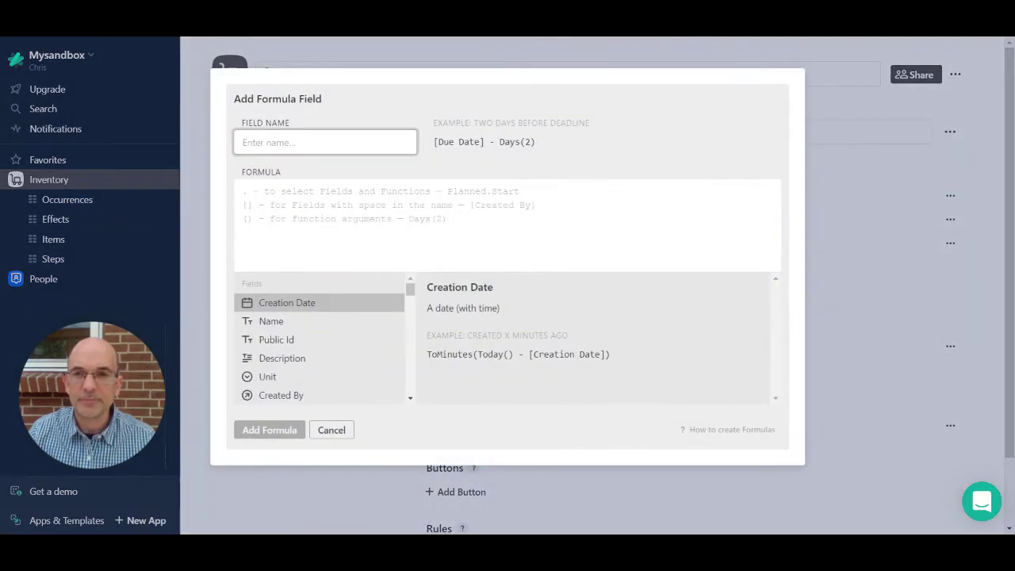
type("Stock")
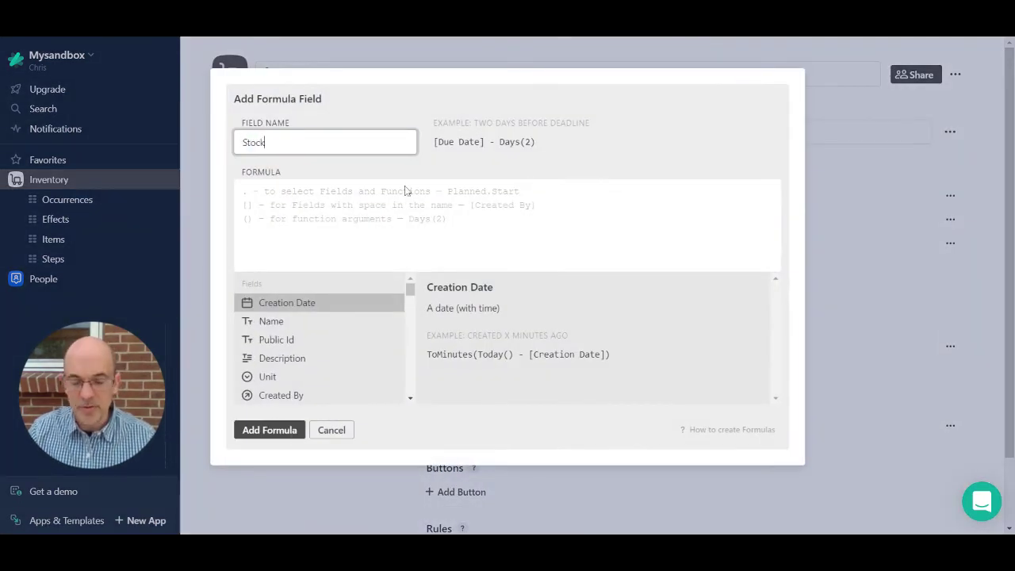
type(" level")
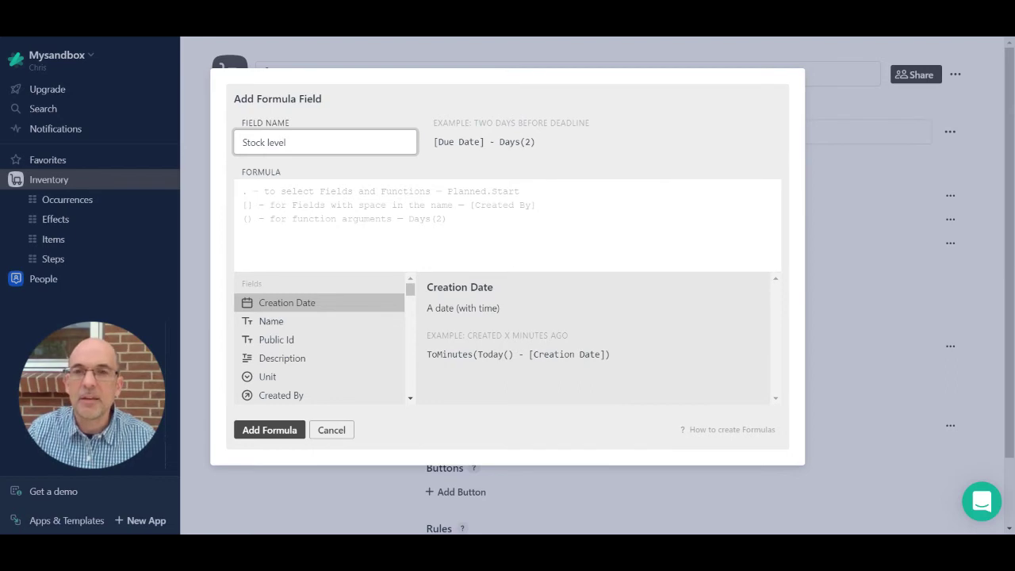
left_click(375, 206)
type("eff")
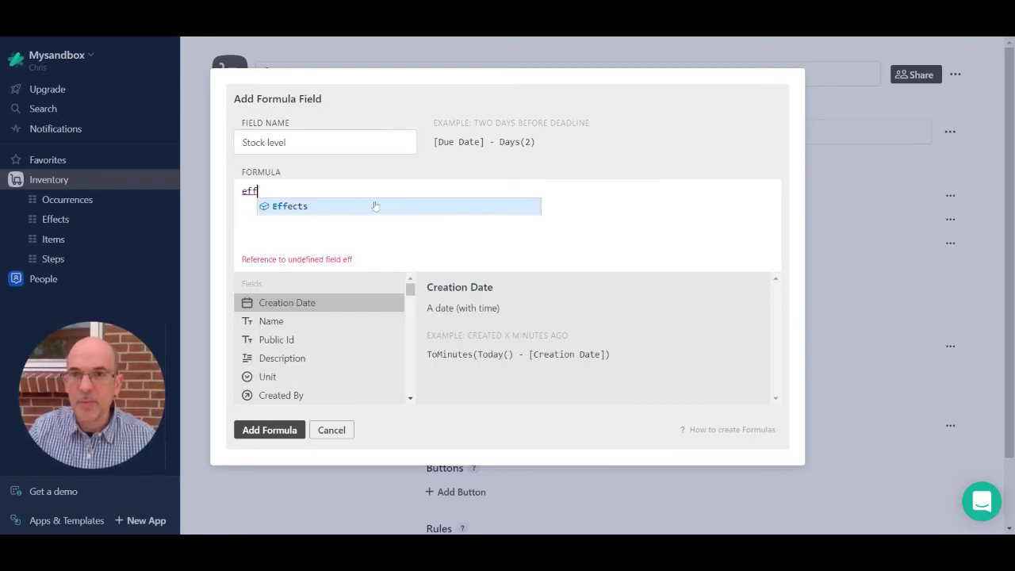
left_click(374, 204)
type(".sum")
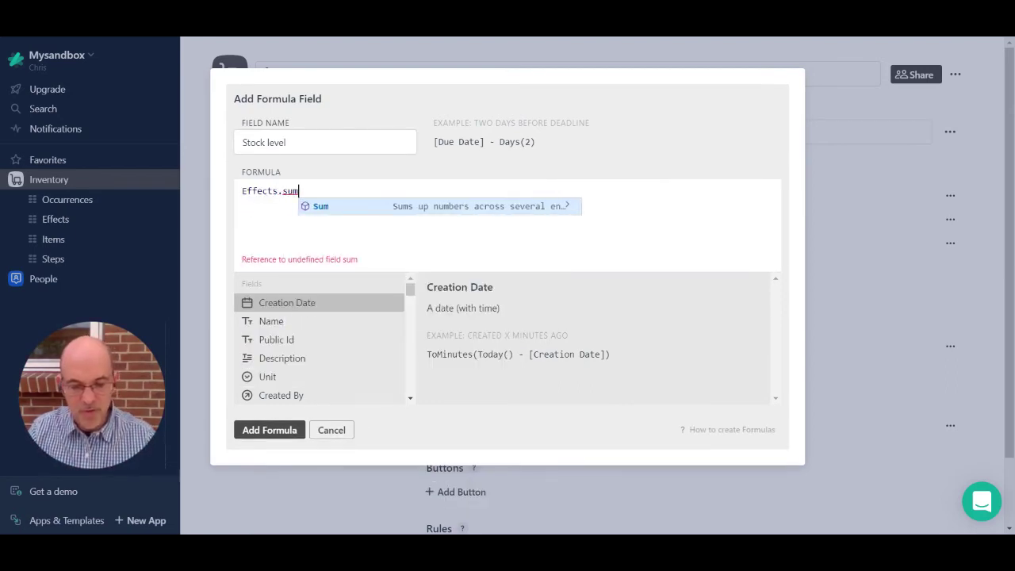
type("(acc")
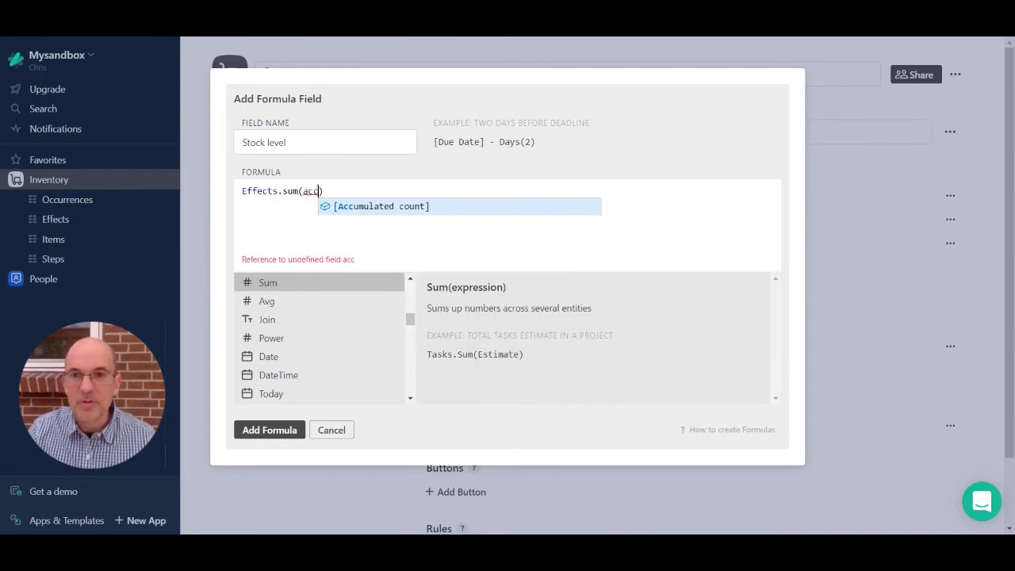
left_click(375, 207)
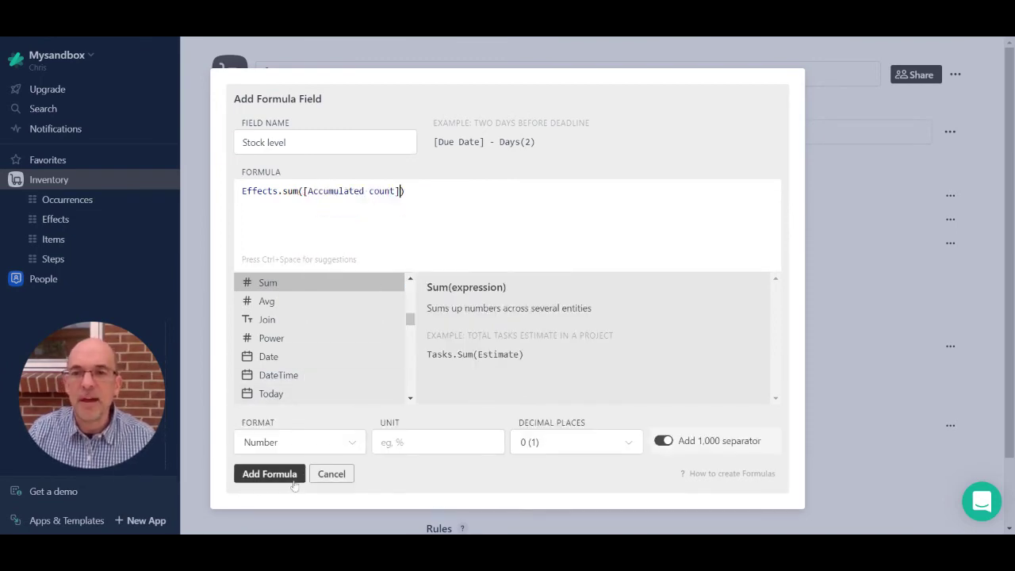
left_click(270, 475)
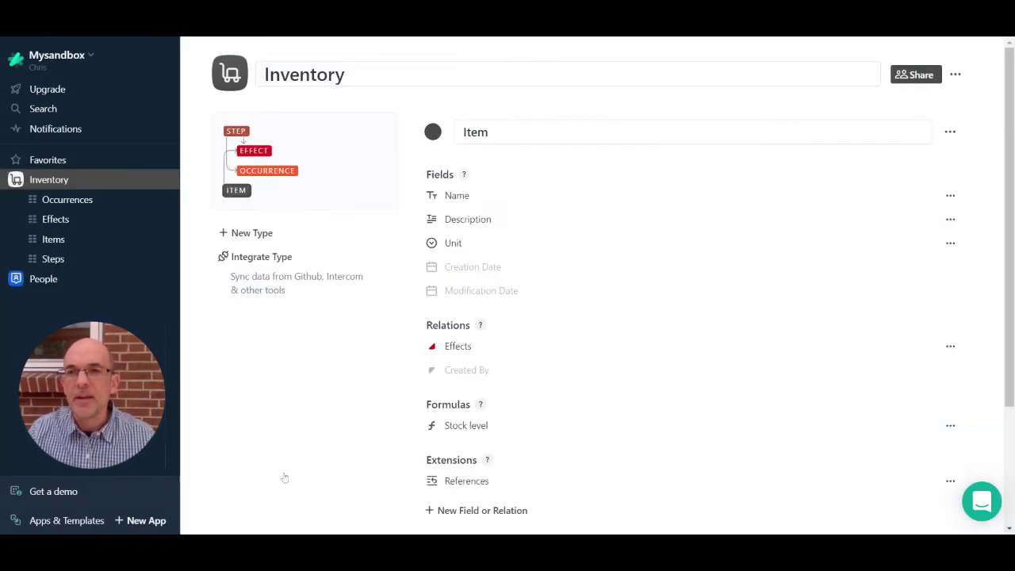
Step: Show the Stock level column in the Items table, then reopen the Inventory overview
left_click(90, 239)
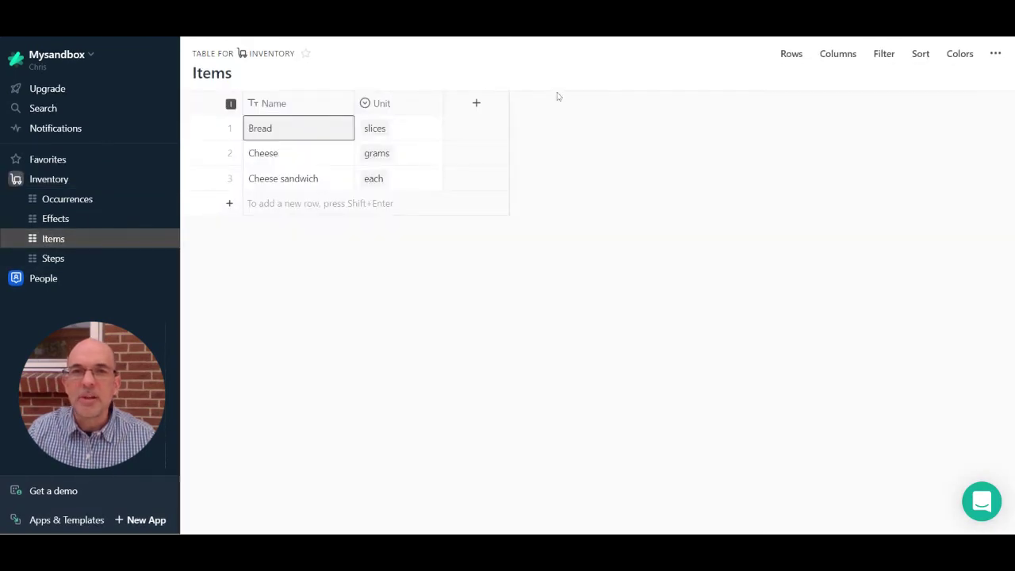
left_click(476, 102)
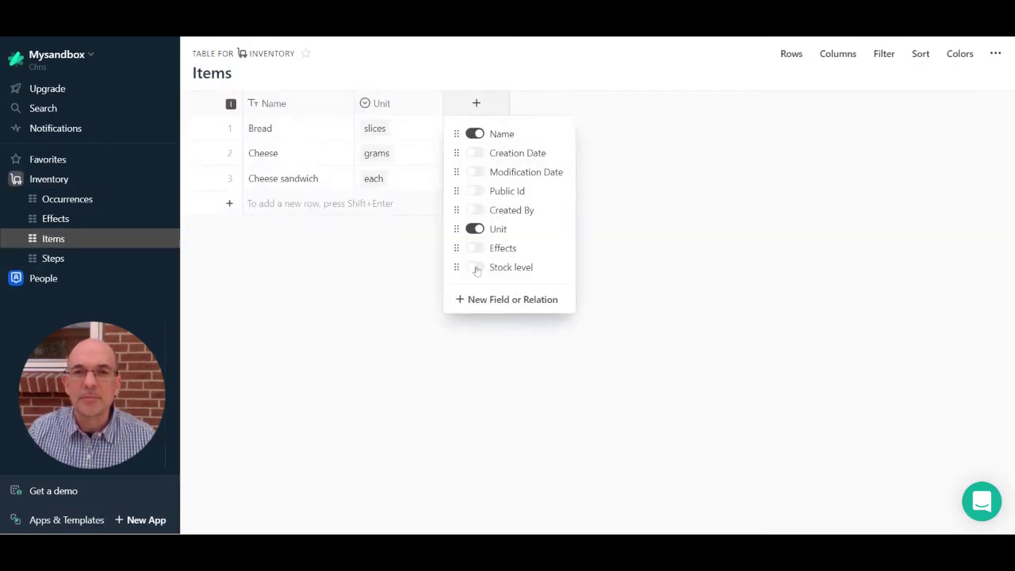
left_click(476, 267)
left_click(426, 349)
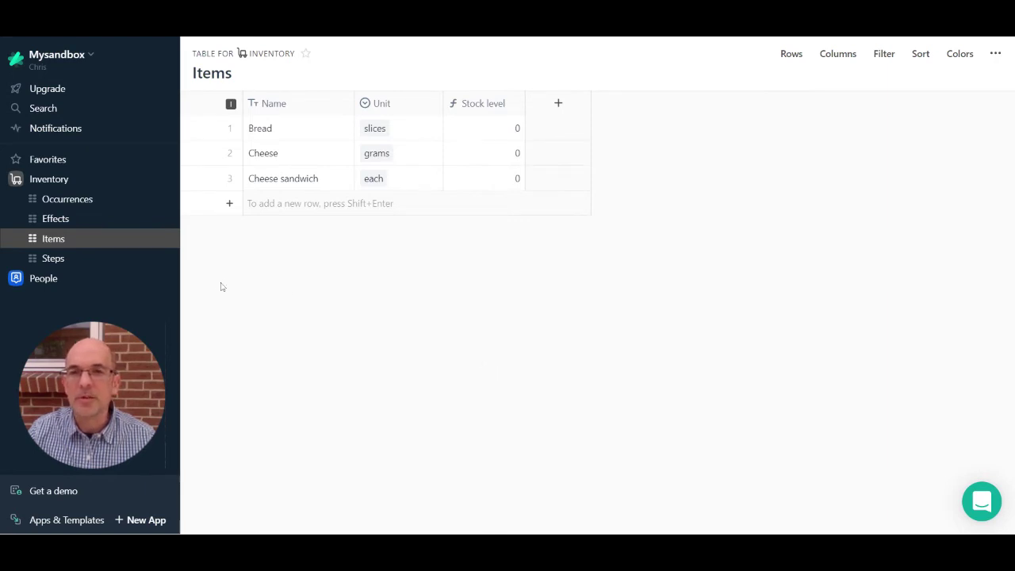
left_click(106, 201)
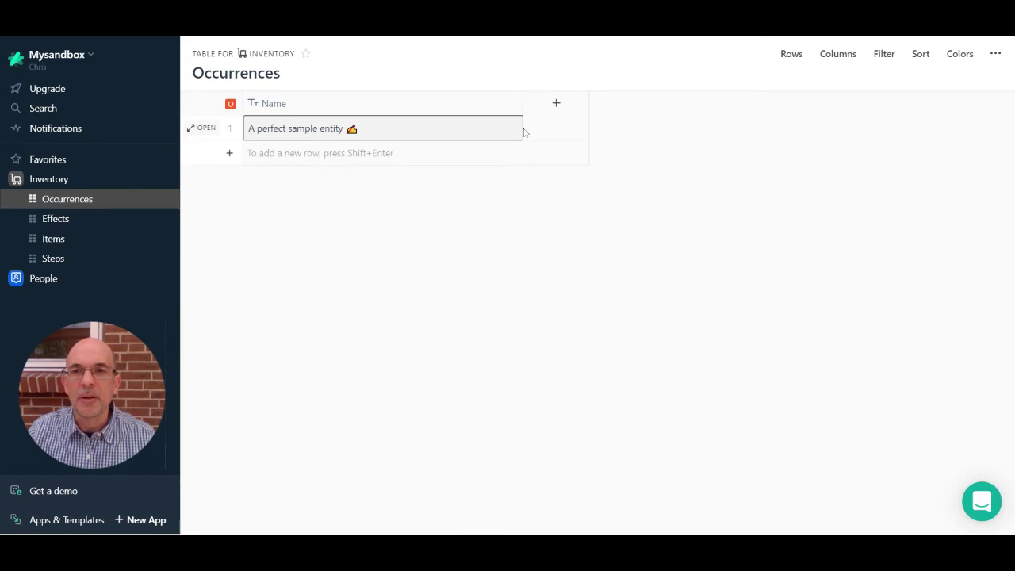
left_click(155, 182)
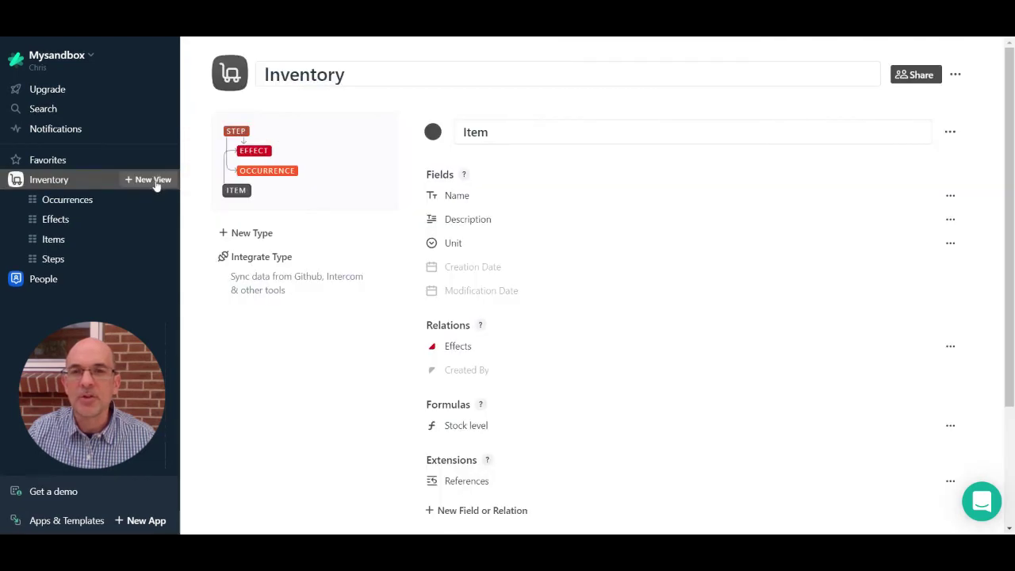
Step: Make Occurrence Name the formula Totext(Quantity) + "x " + Step.Name + " - " + ToText(Date)
left_click(287, 173)
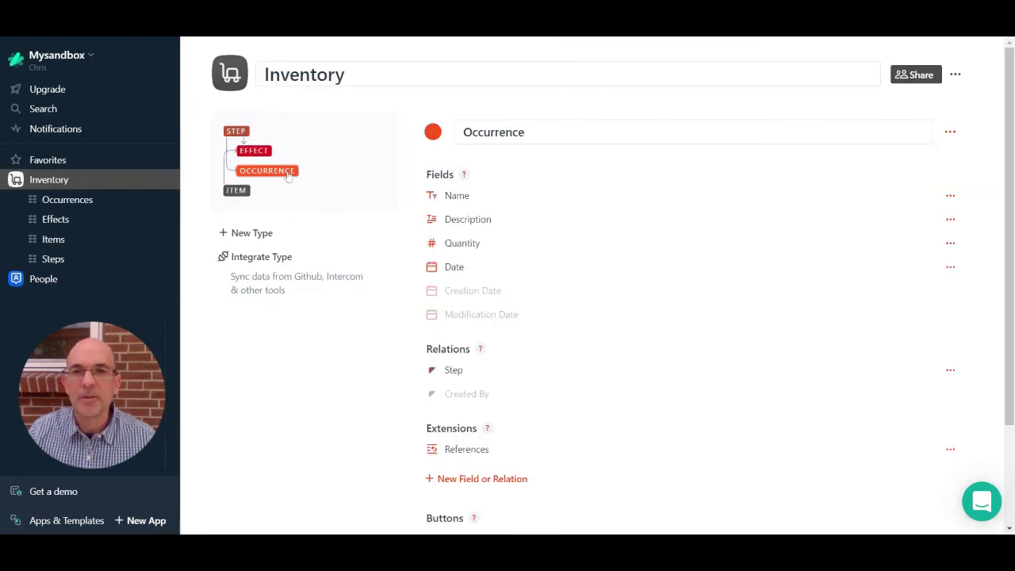
left_click(950, 195)
left_click(904, 222)
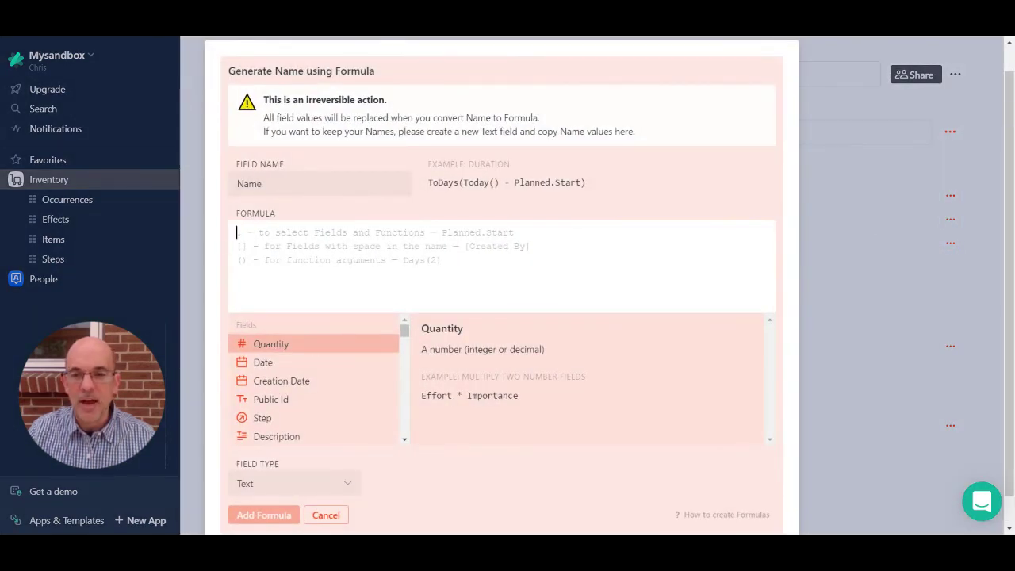
type("Totext(")
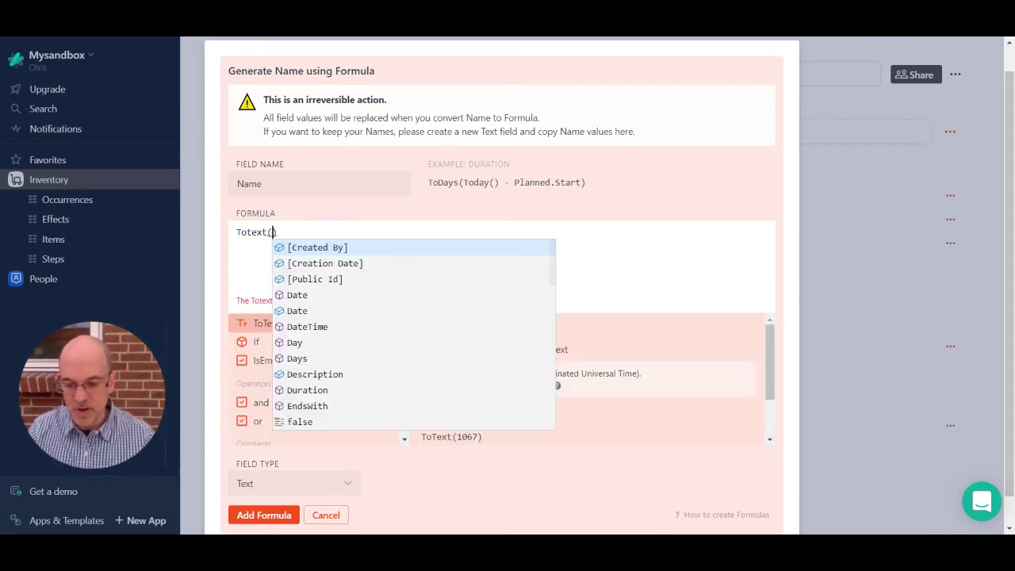
type("qu")
key("Return")
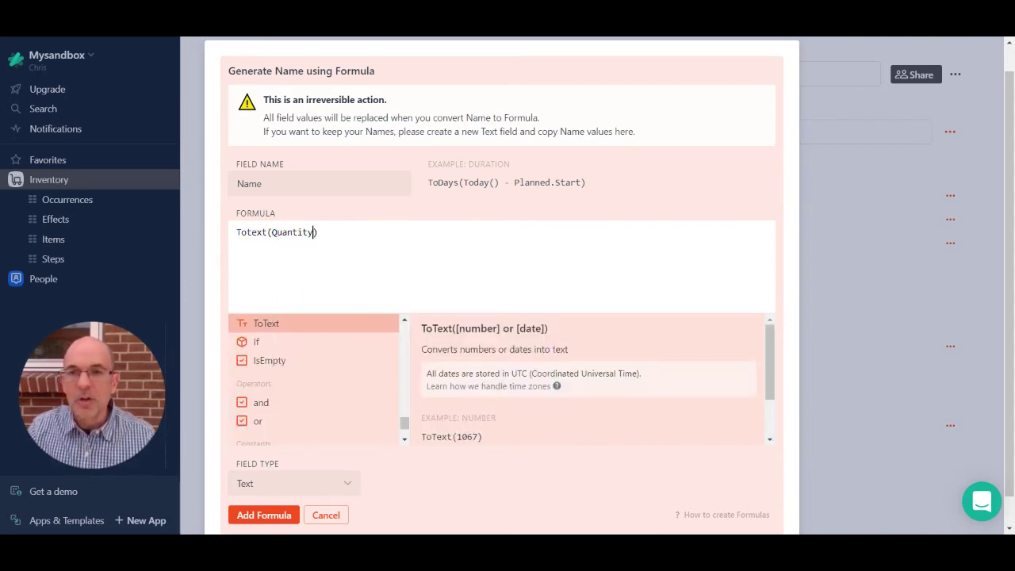
type("+ \"x\"")
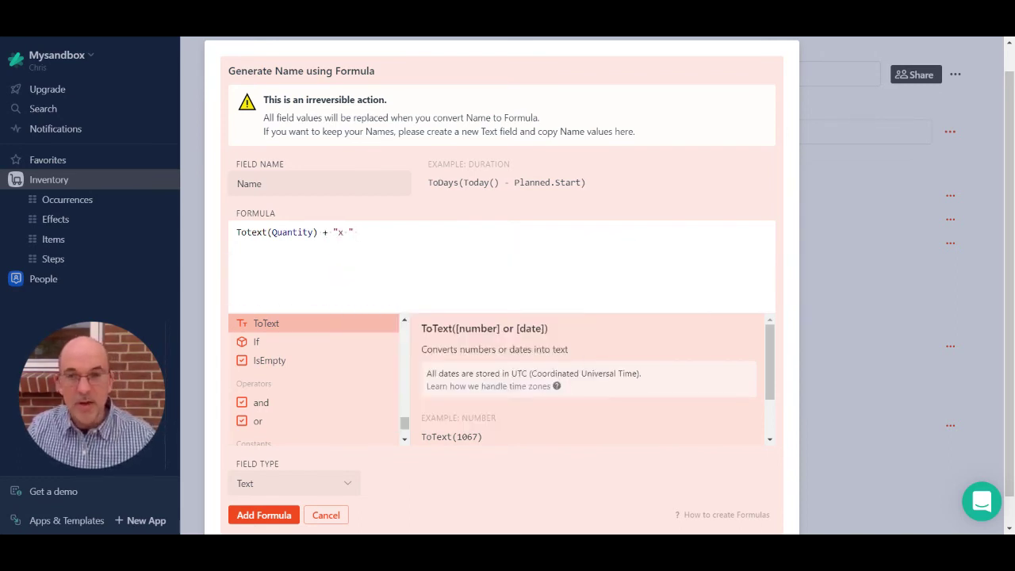
type("  + S")
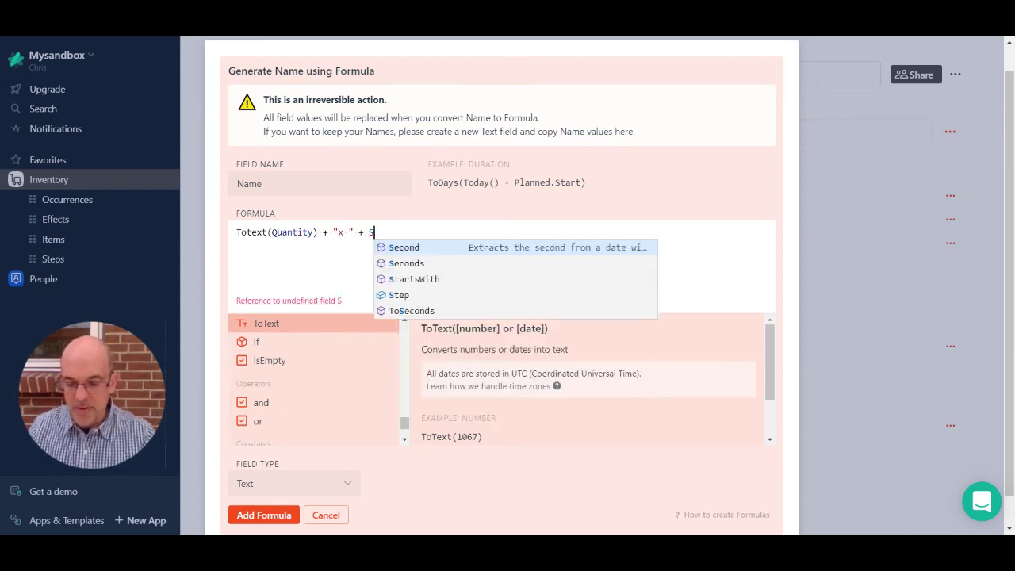
type("tep.nam")
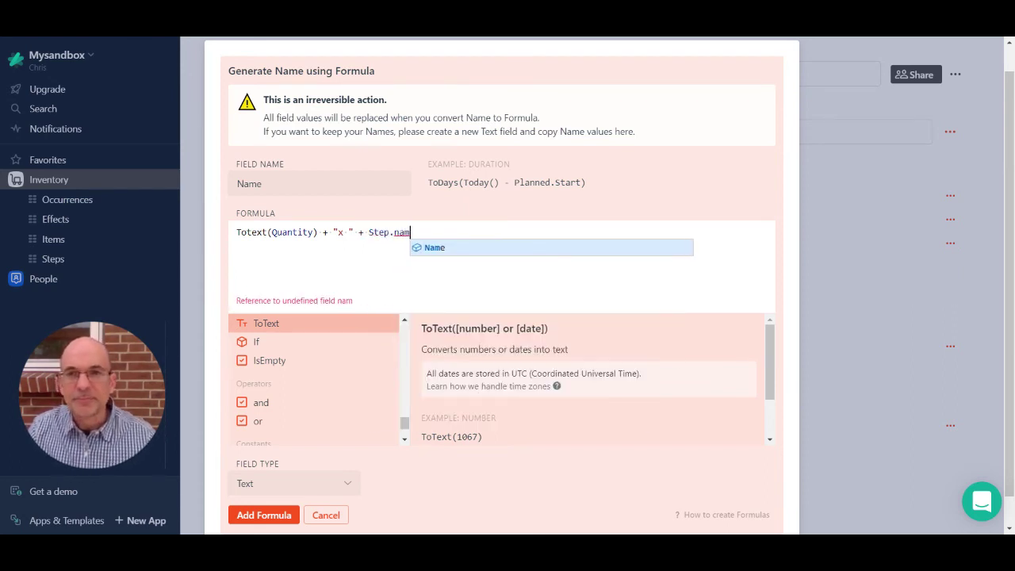
key("Return")
type("+ \" - ")
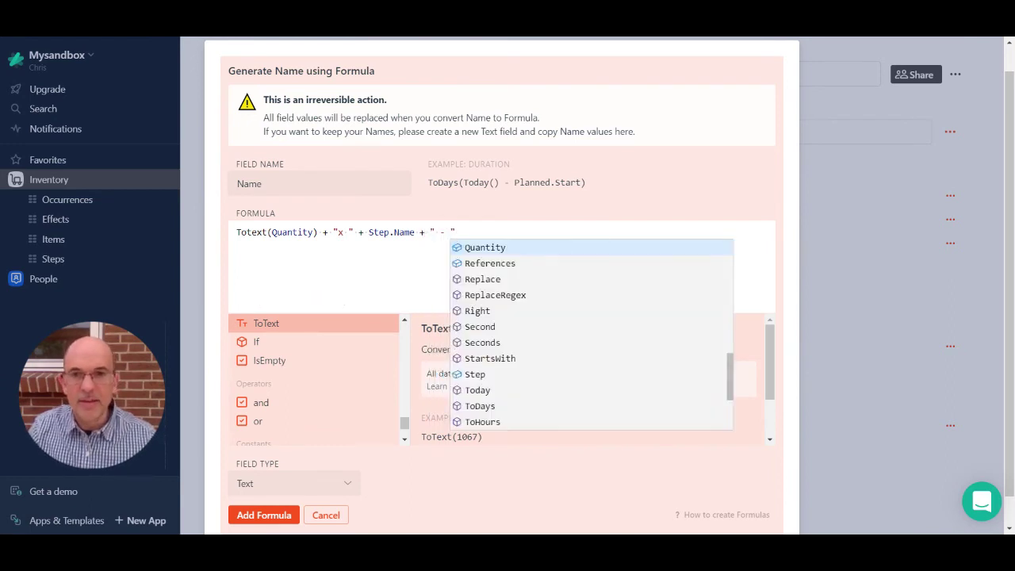
type("\" +")
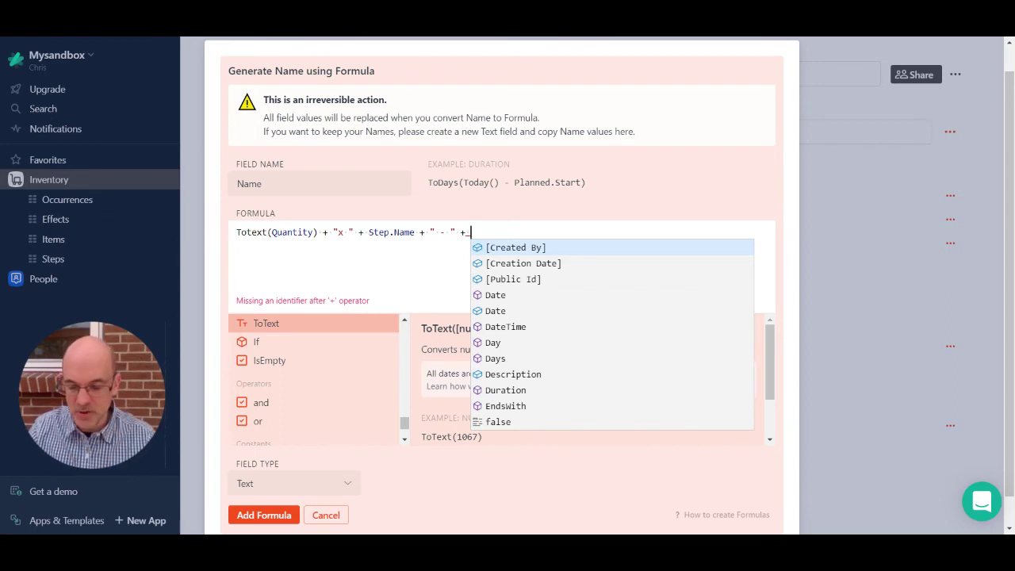
type(" totex")
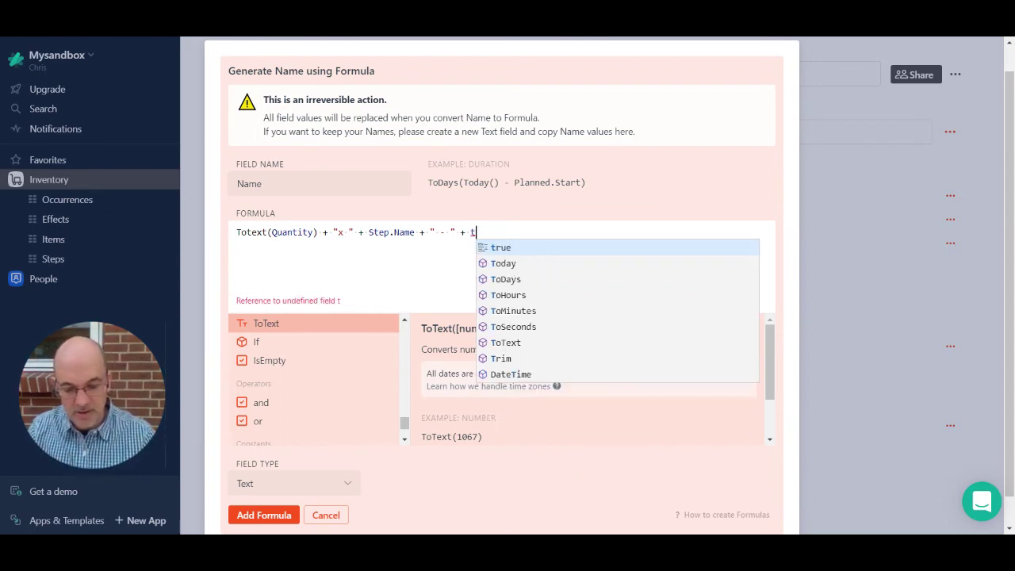
key("Tab")
type("(d")
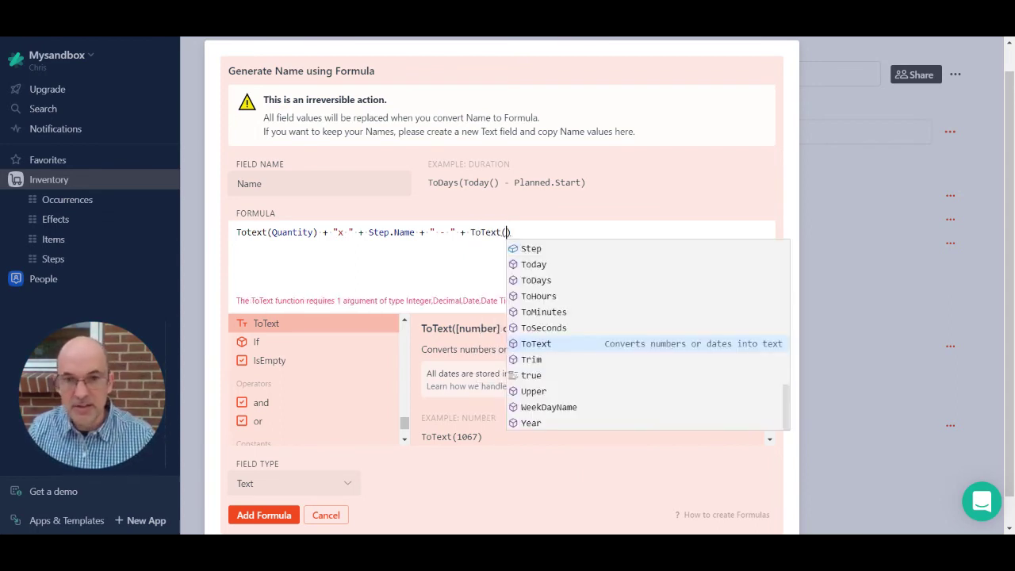
type("at")
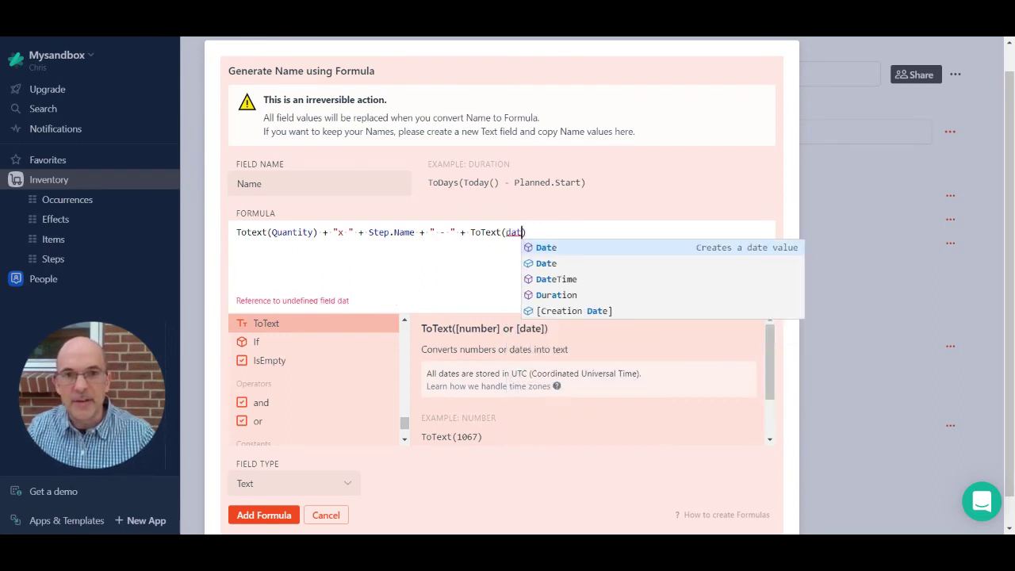
key("Tab")
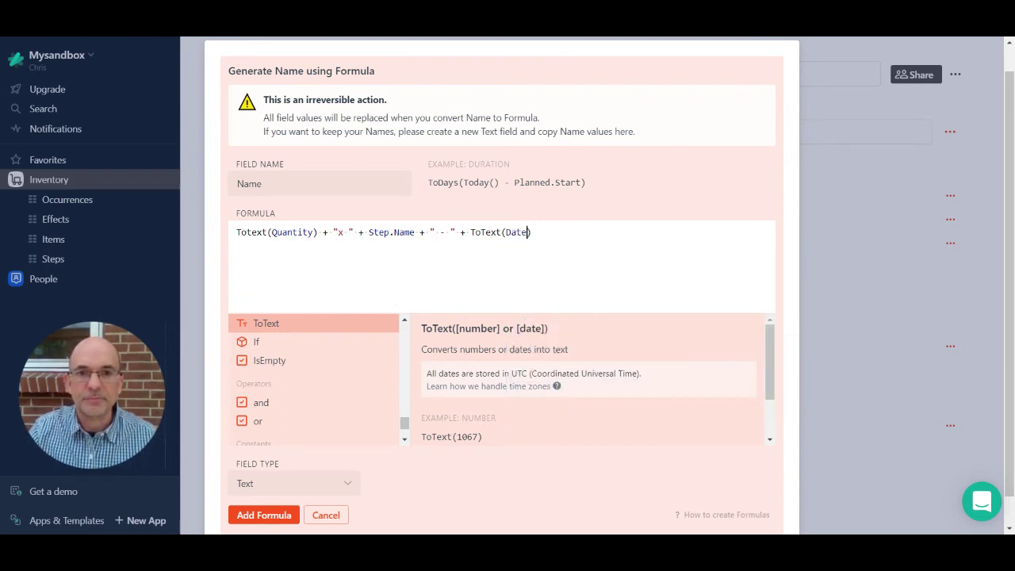
left_click(288, 515)
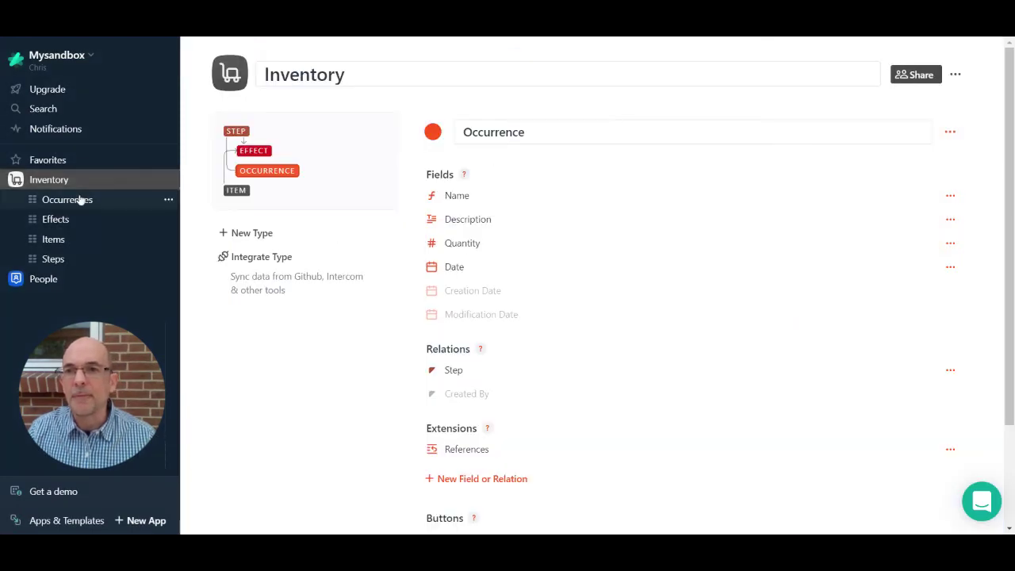
left_click(80, 200)
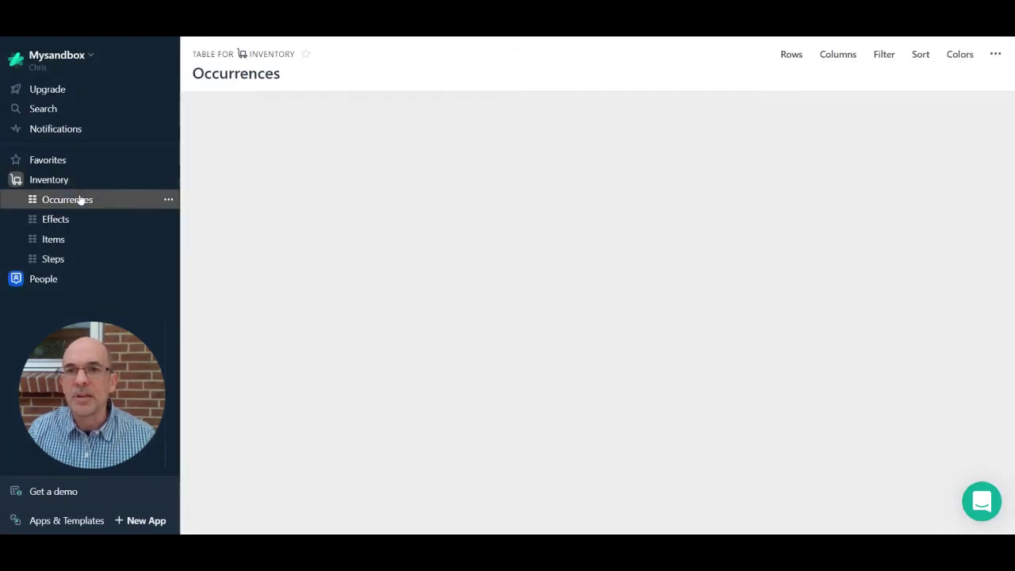
Step: Add Step, Date and Quantity columns to the Occurrences table
left_click(554, 105)
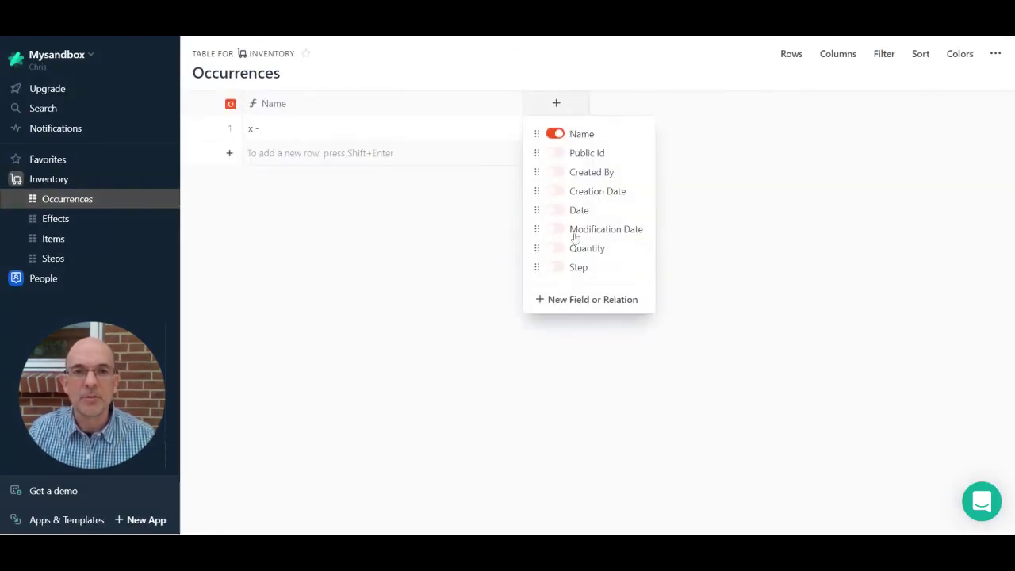
left_click(560, 267)
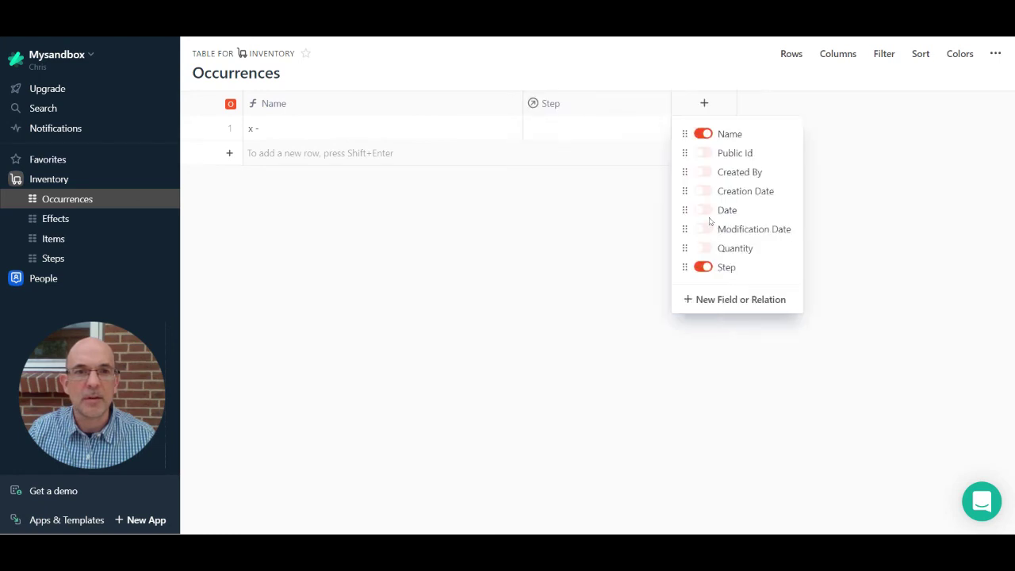
left_click(704, 210)
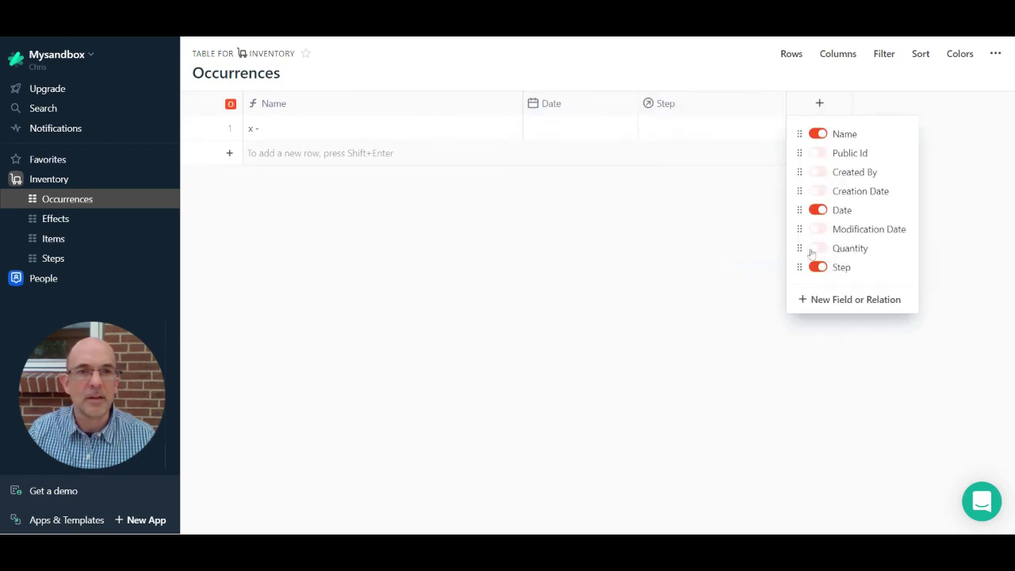
left_click(817, 249)
left_click(588, 129)
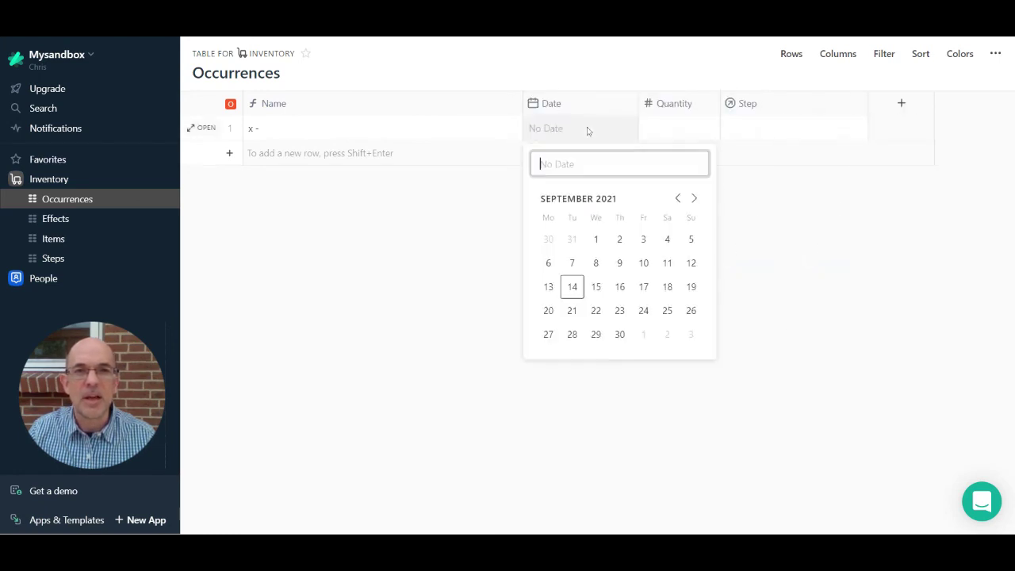
Step: Give the first occurrence date Sep 7, quantity 3 and step Buy loaf of bread
left_click(589, 130)
left_click(590, 131)
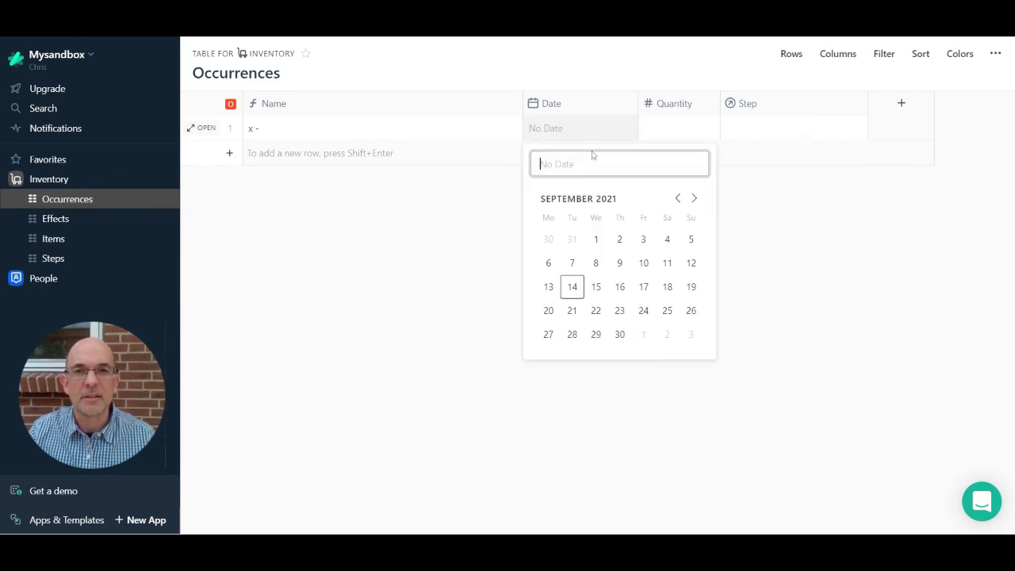
left_click(573, 266)
left_click(668, 130)
left_click(668, 130)
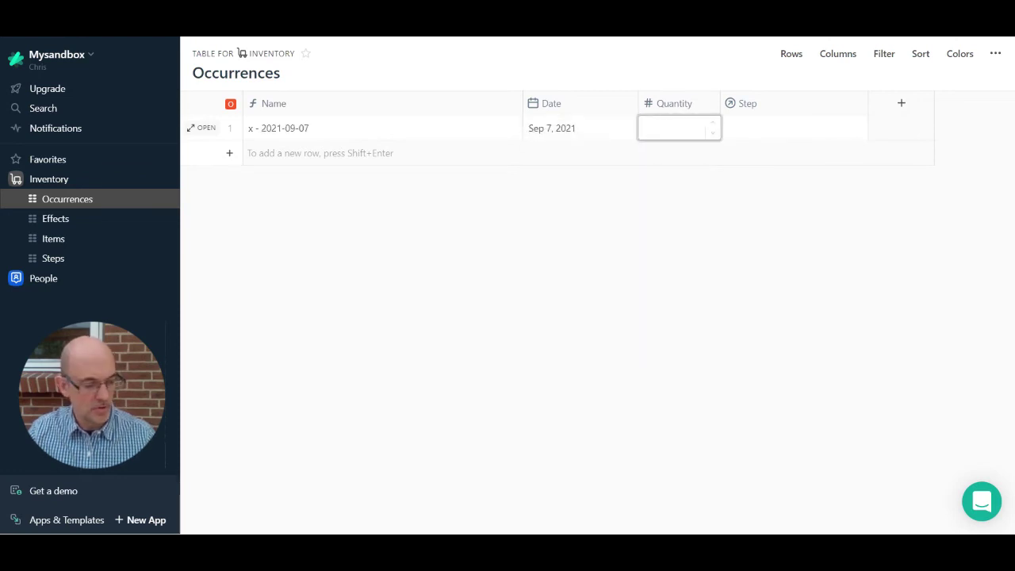
type("3")
left_click(746, 131)
left_click(746, 132)
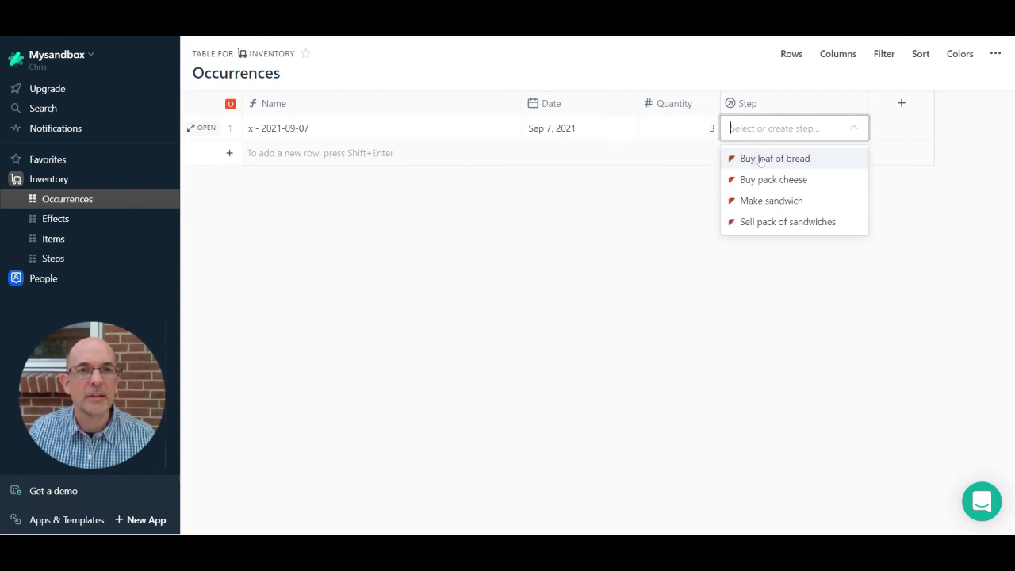
left_click(761, 158)
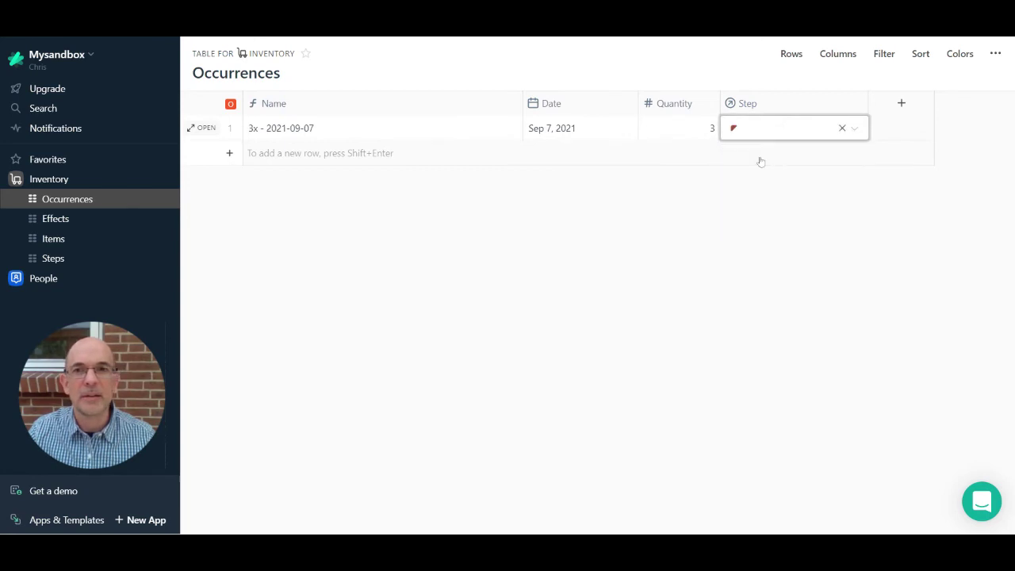
Step: Add a second occurrence: Sep 7, quantity 1, step Buy pack cheese
left_click(229, 153)
left_click(578, 153)
left_click(577, 154)
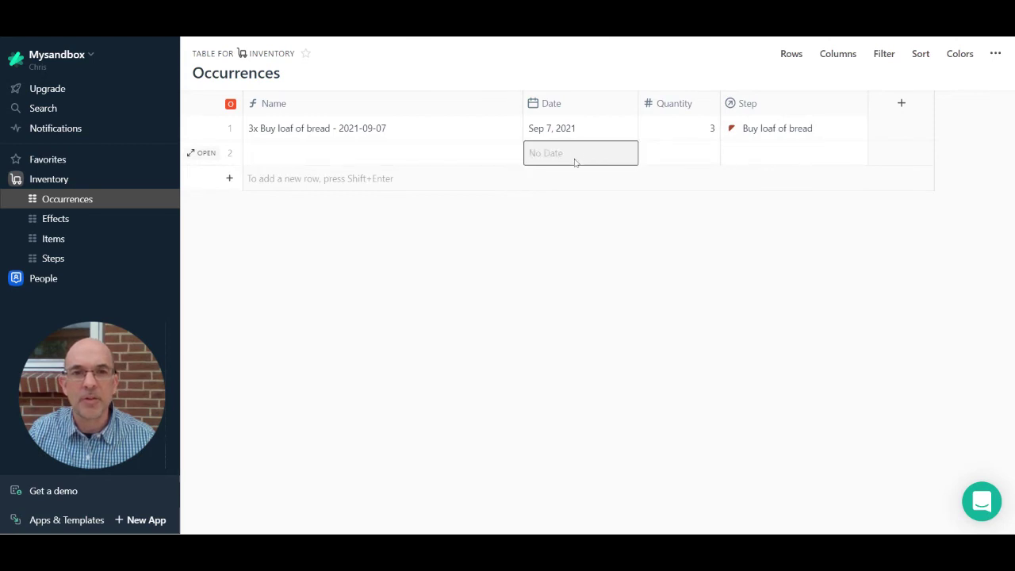
left_click(696, 152)
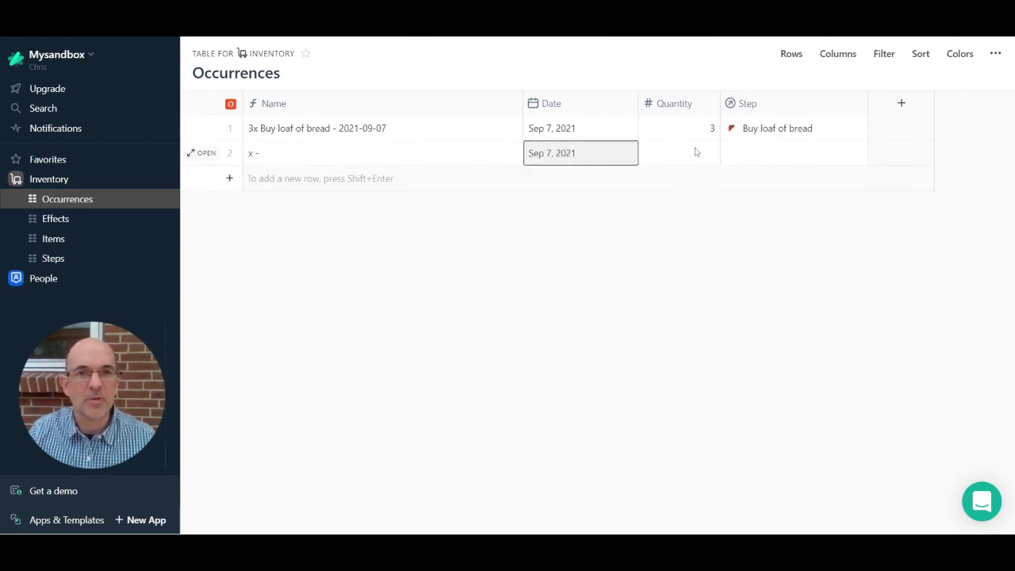
left_click(695, 152)
type("1")
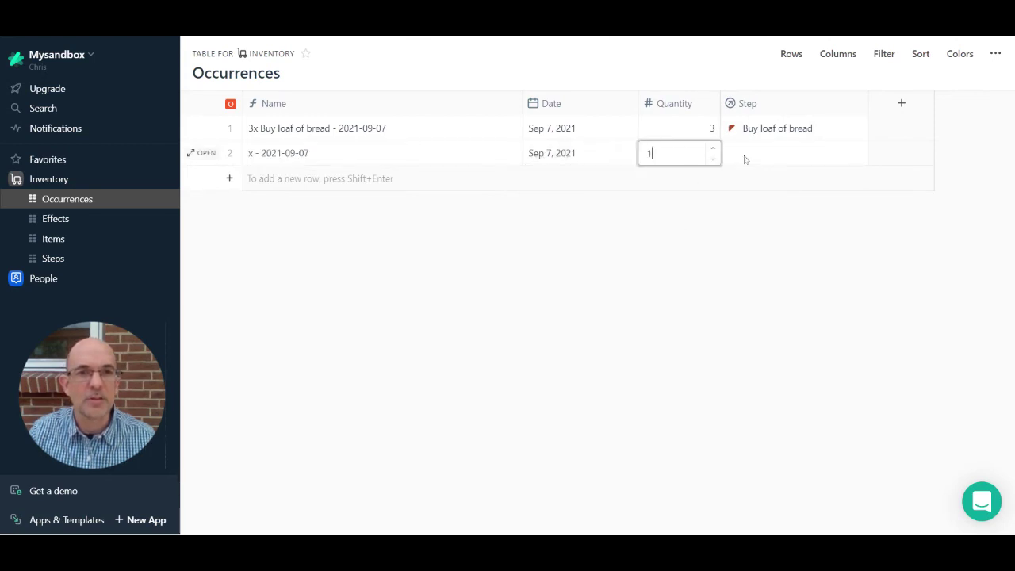
key("Return")
double_click(749, 157)
left_click(759, 206)
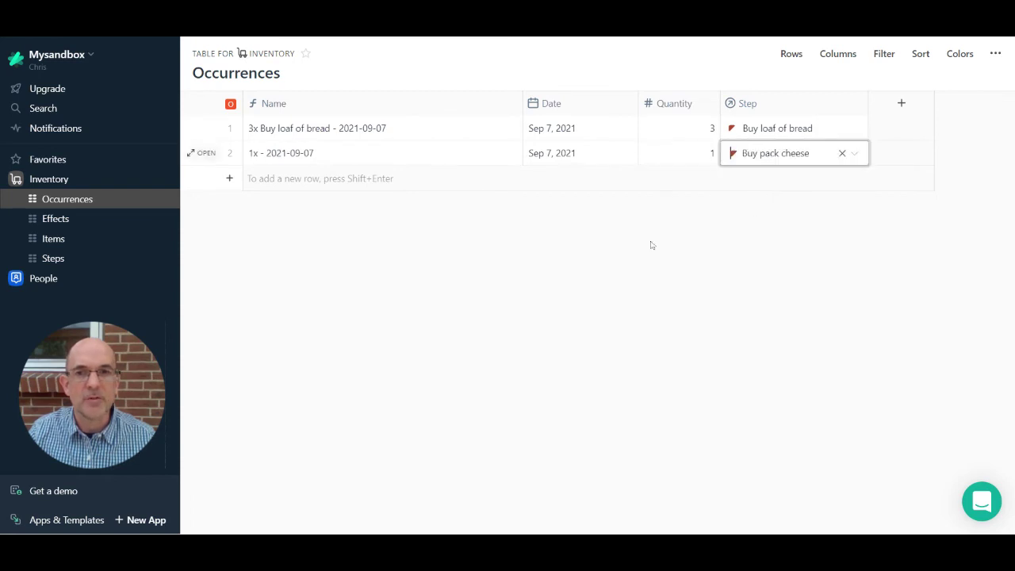
Step: Add a third occurrence: Sep 13, quantity 5, step Make sandwich
left_click(229, 178)
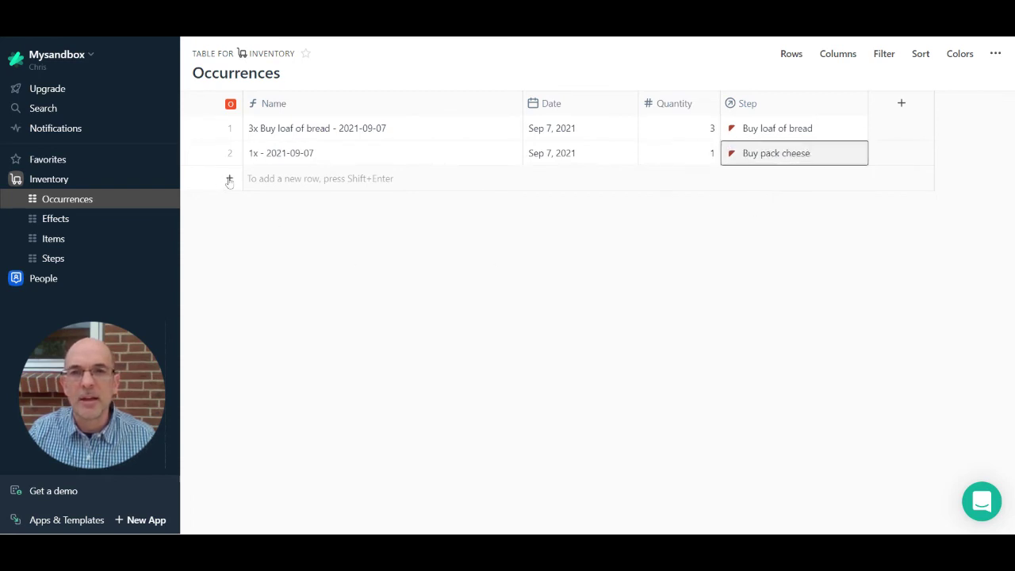
left_click(560, 186)
left_click(560, 186)
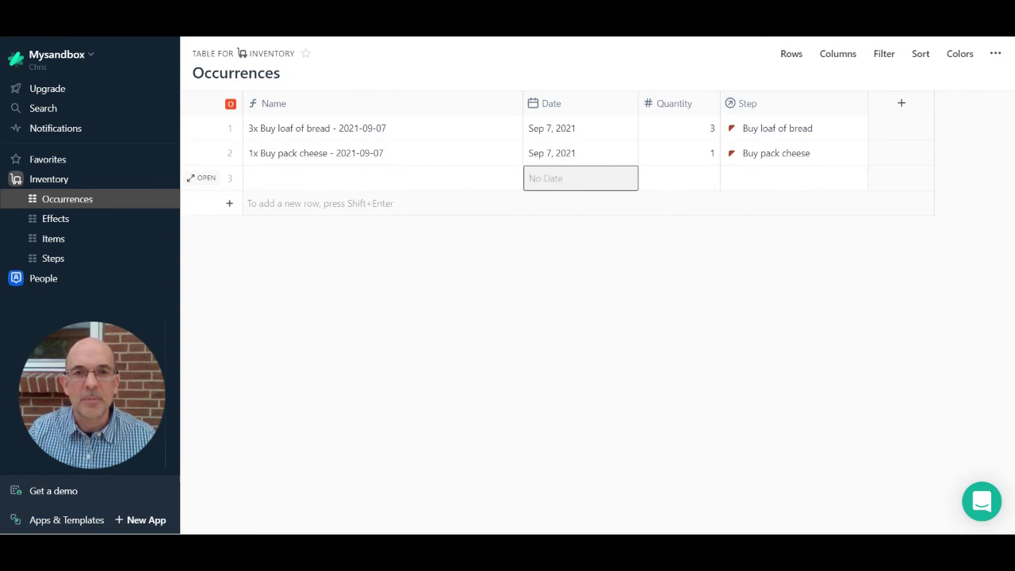
left_click(548, 337)
left_click(689, 183)
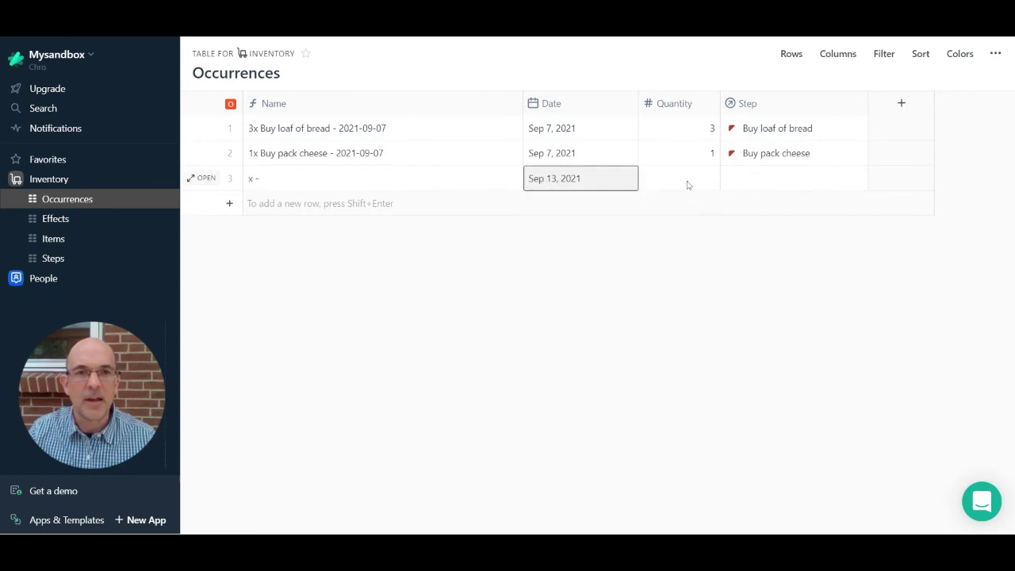
left_click(689, 184)
left_click(714, 175)
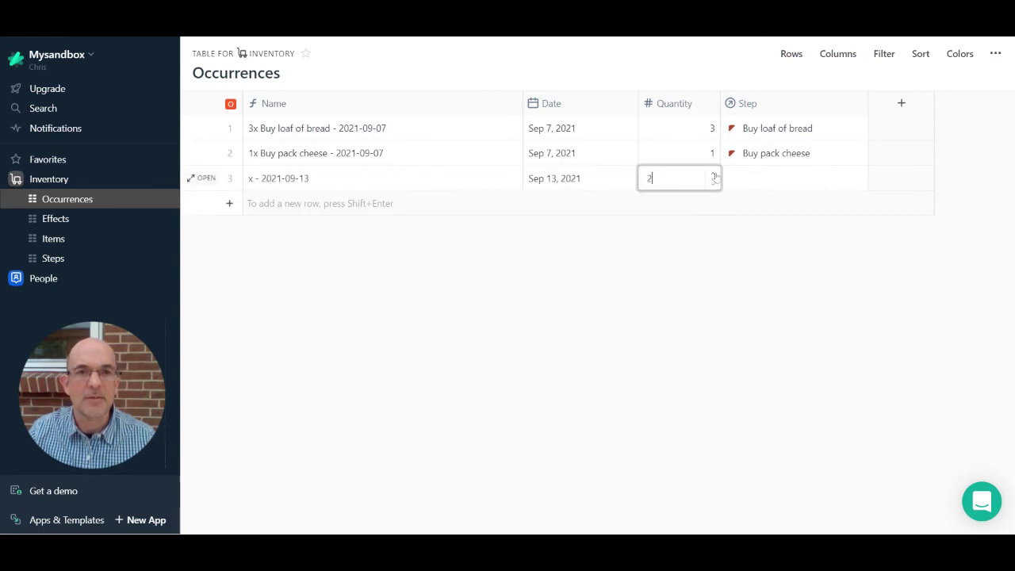
left_click(714, 176)
left_click(738, 177)
left_click(738, 177)
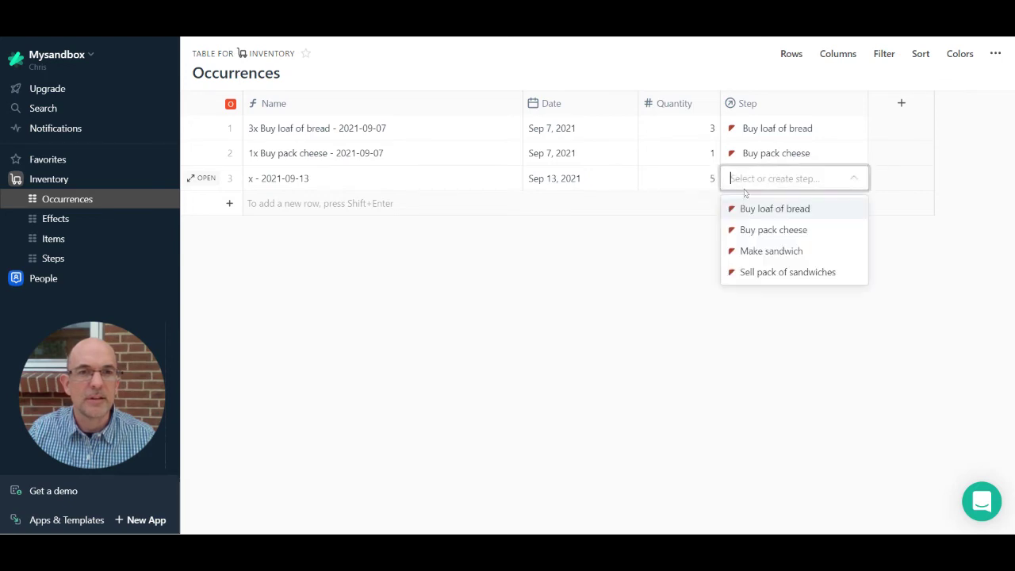
left_click(734, 251)
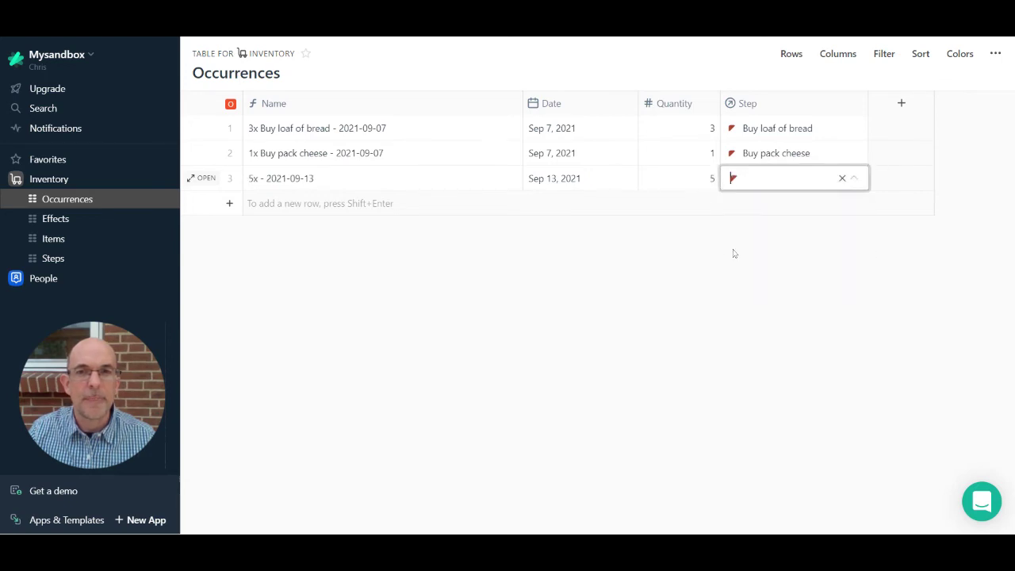
Step: Add a fourth occurrence: Sep 14, quantity 1, step Sell pack of sandwiches
left_click(229, 204)
left_click(553, 203)
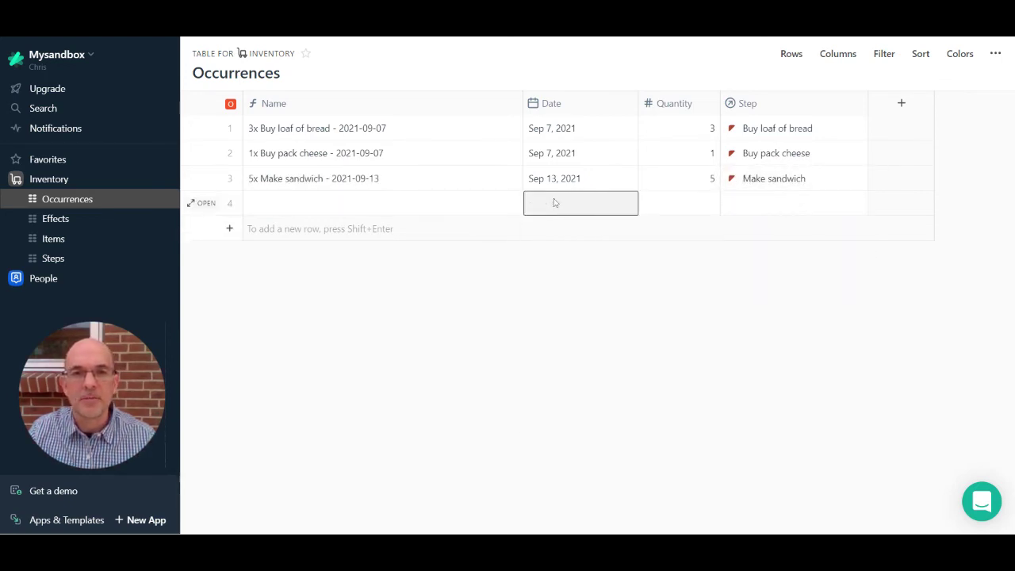
left_click(553, 203)
left_click(571, 362)
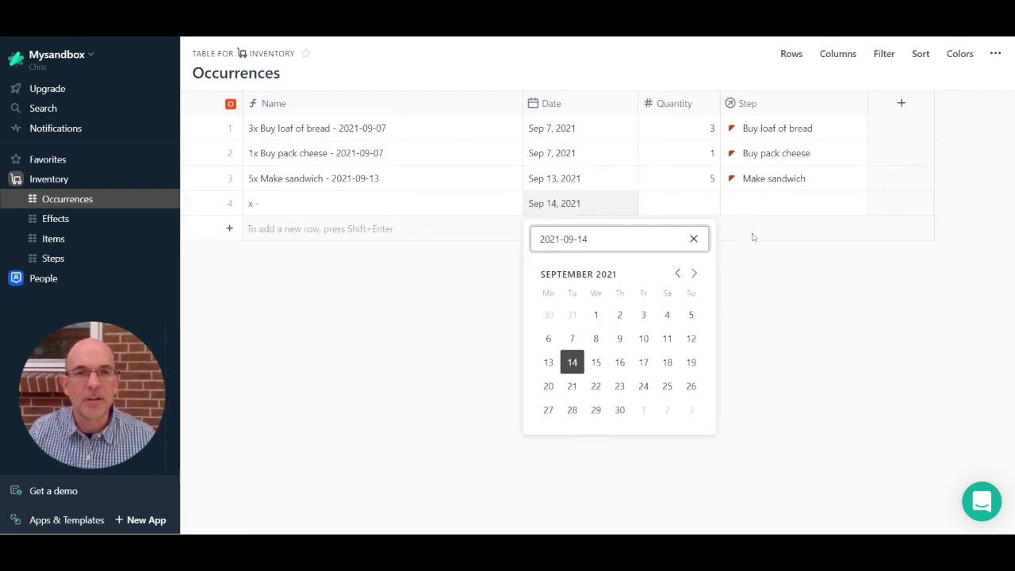
left_click(709, 206)
left_click(702, 204)
left_click(713, 204)
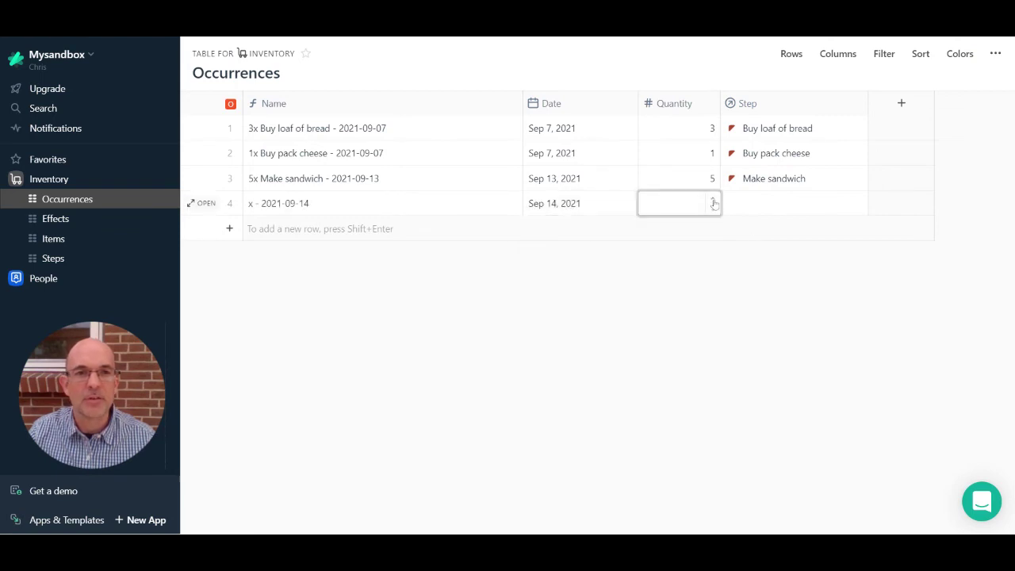
left_click(715, 208)
left_click(744, 206)
left_click(745, 206)
left_click(761, 297)
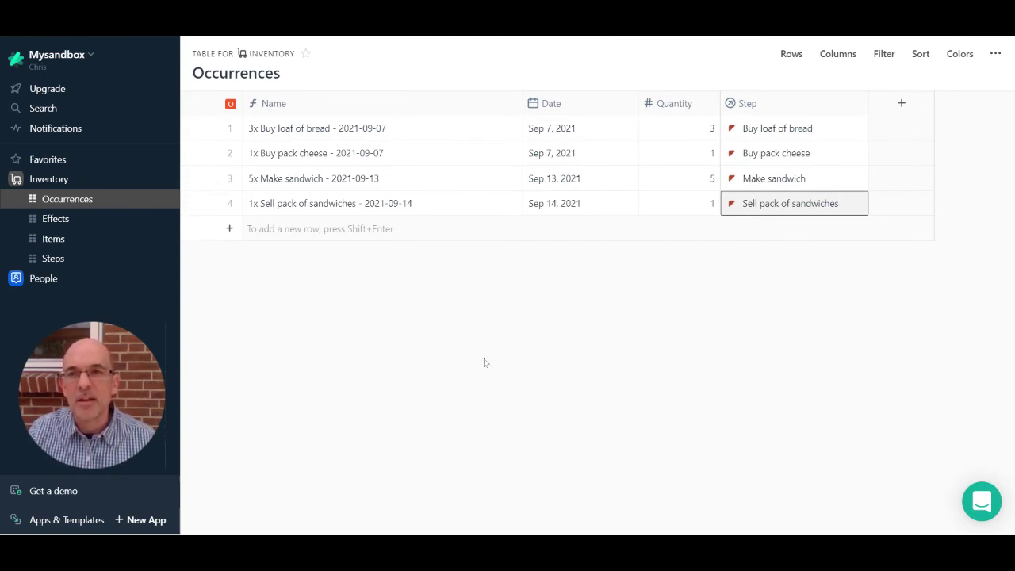
Step: Review Items stock levels (50, 100, 3) and Occurrences, then open the Inventory setup
left_click(106, 243)
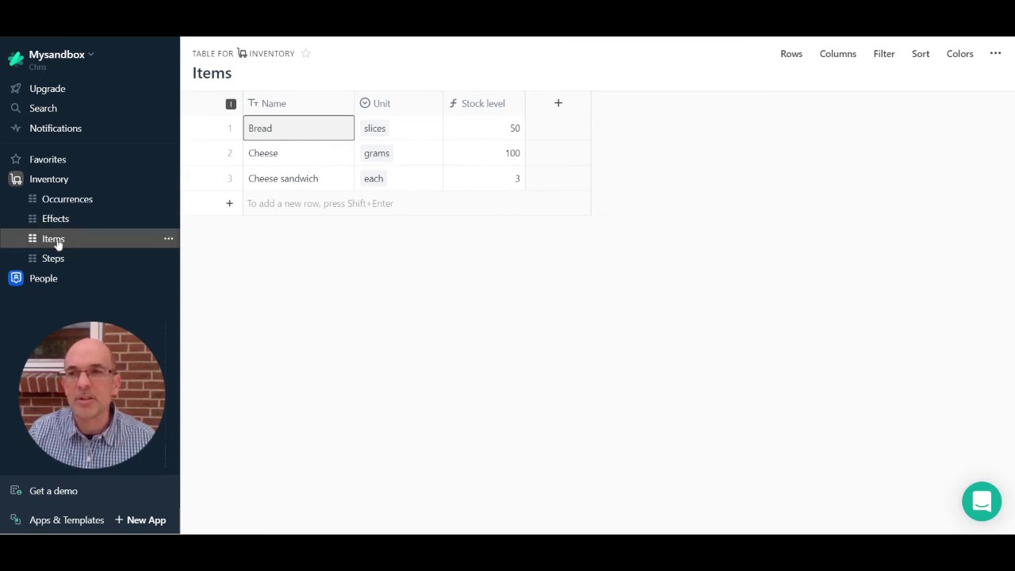
left_click(57, 202)
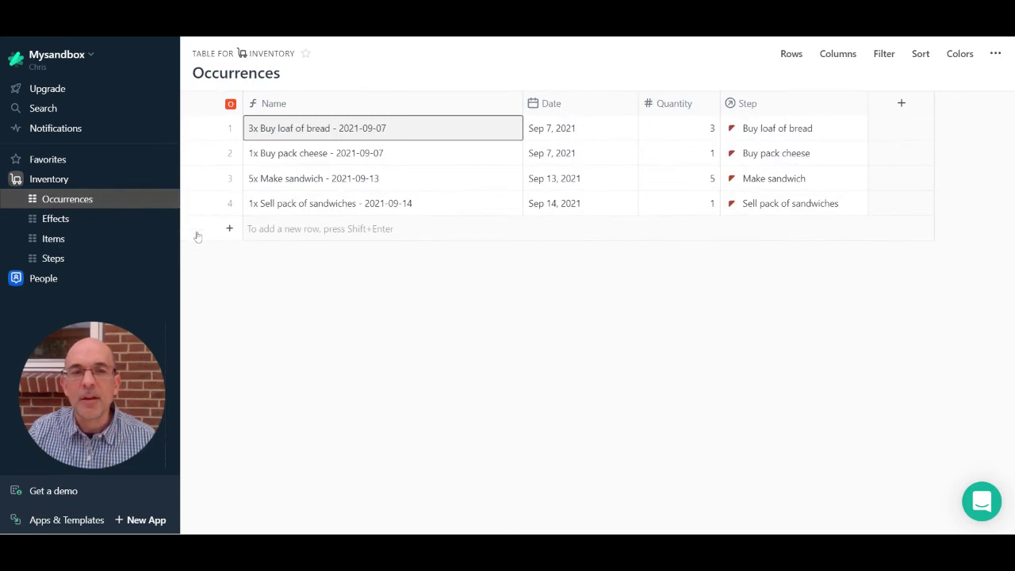
left_click(75, 240)
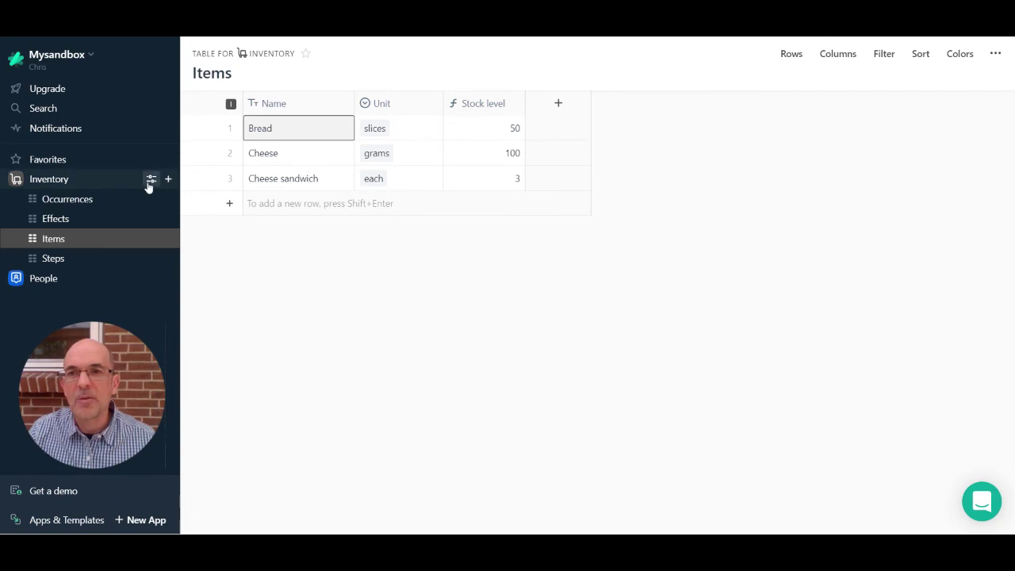
left_click(150, 181)
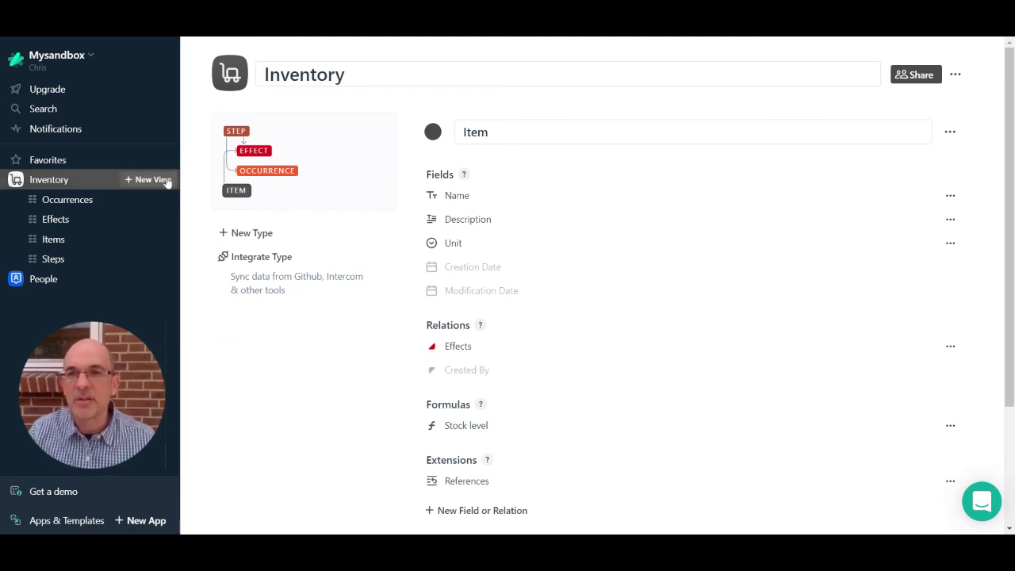
Step: Create a list view with Item as the top level and Effects nested beneath
left_click(163, 181)
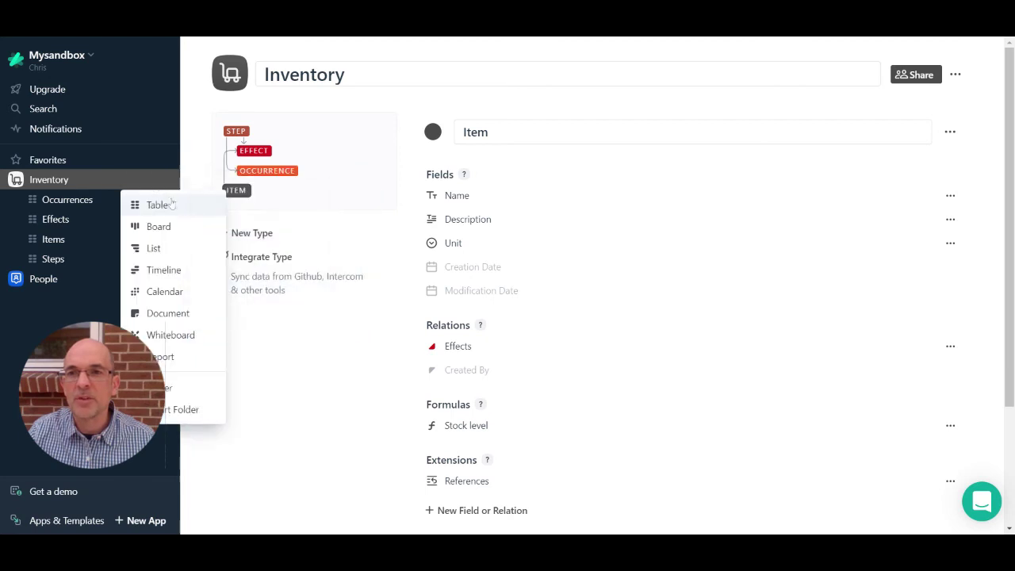
left_click(162, 249)
left_click(790, 125)
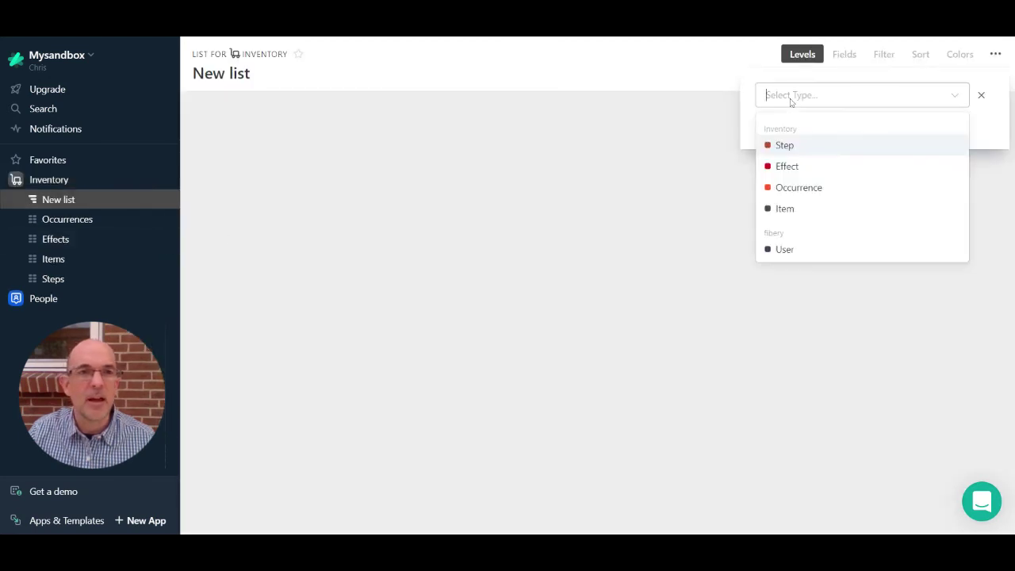
left_click(805, 209)
left_click(981, 95)
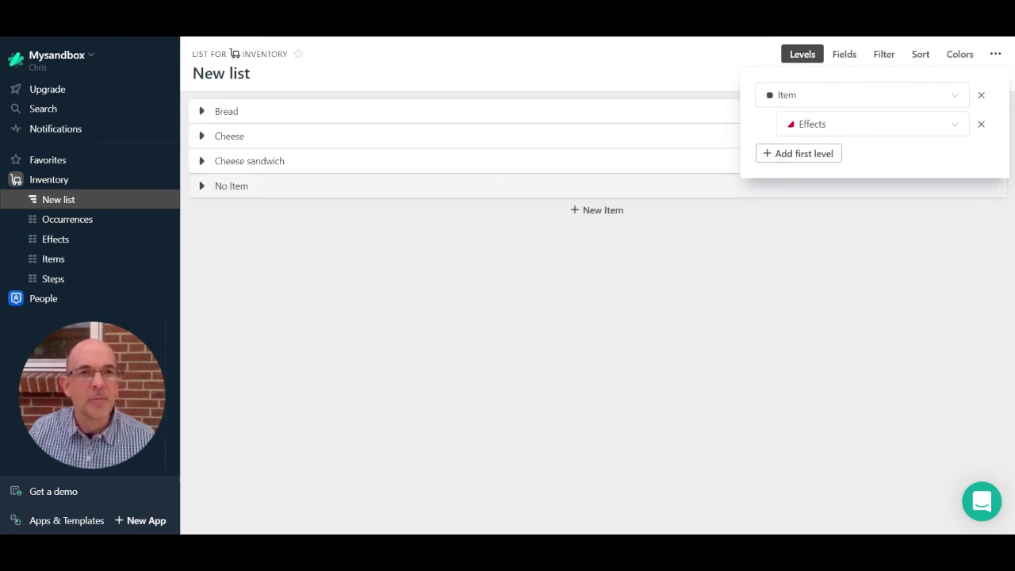
Step: Show Stock level on items and Step and Accumulated count on effects
left_click(845, 54)
left_click(702, 112)
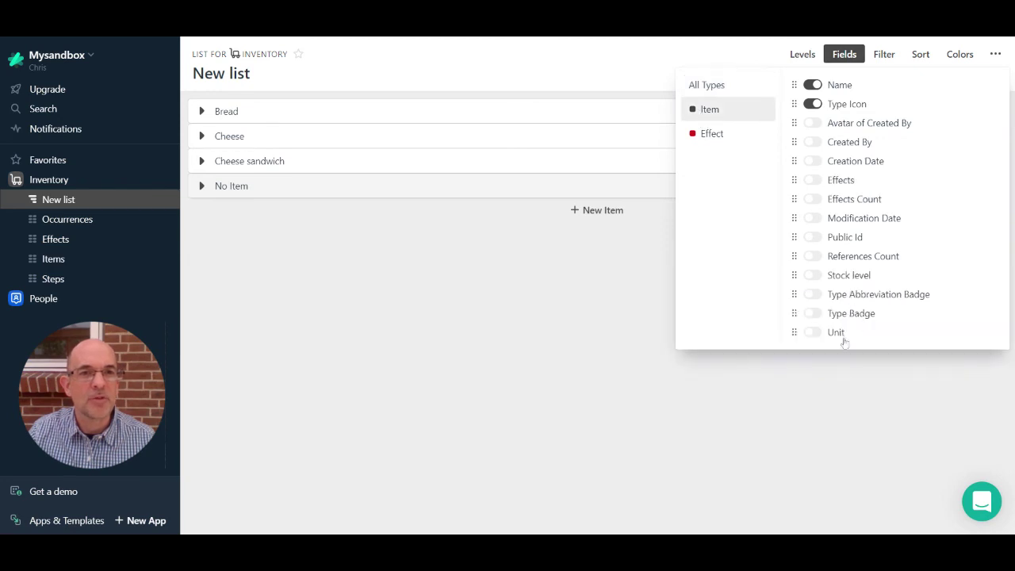
left_click(813, 276)
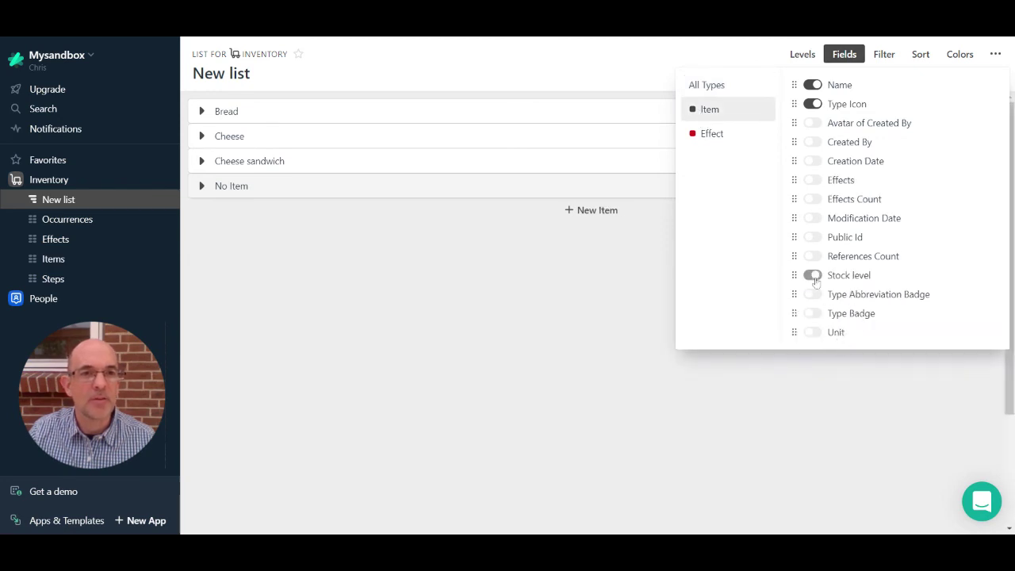
left_click(756, 136)
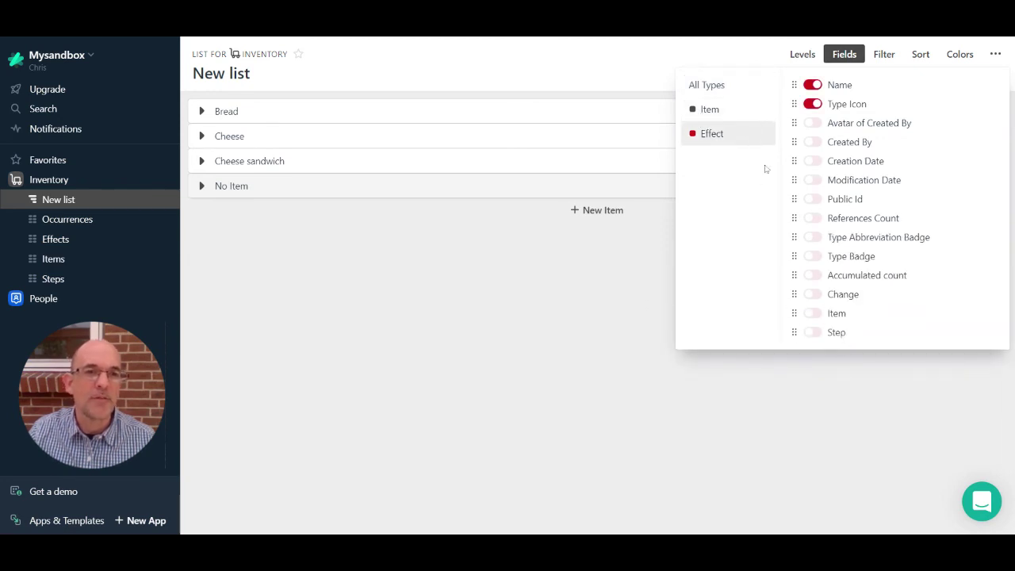
left_click(814, 333)
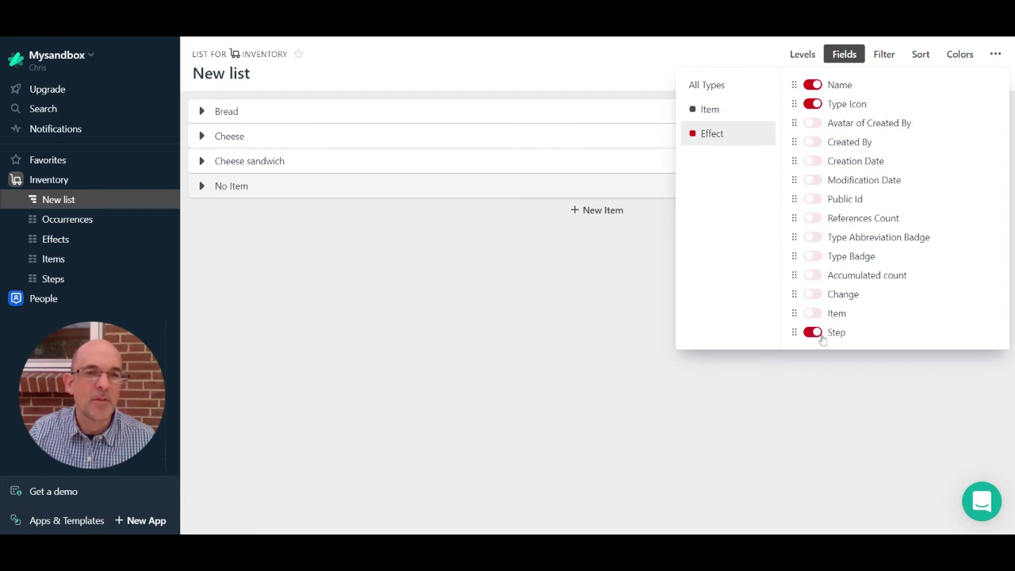
left_click(816, 279)
left_click(584, 334)
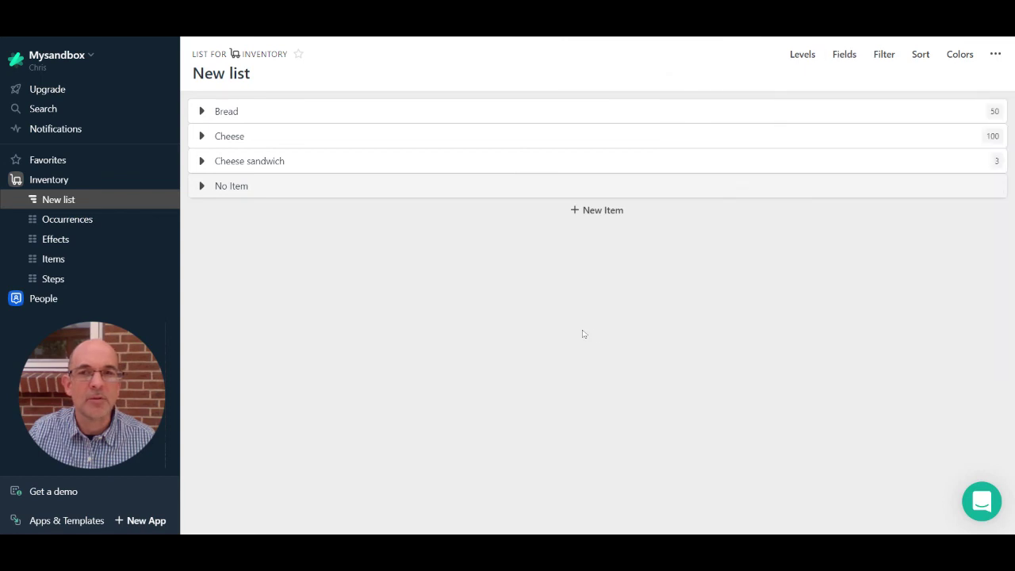
left_click(201, 112)
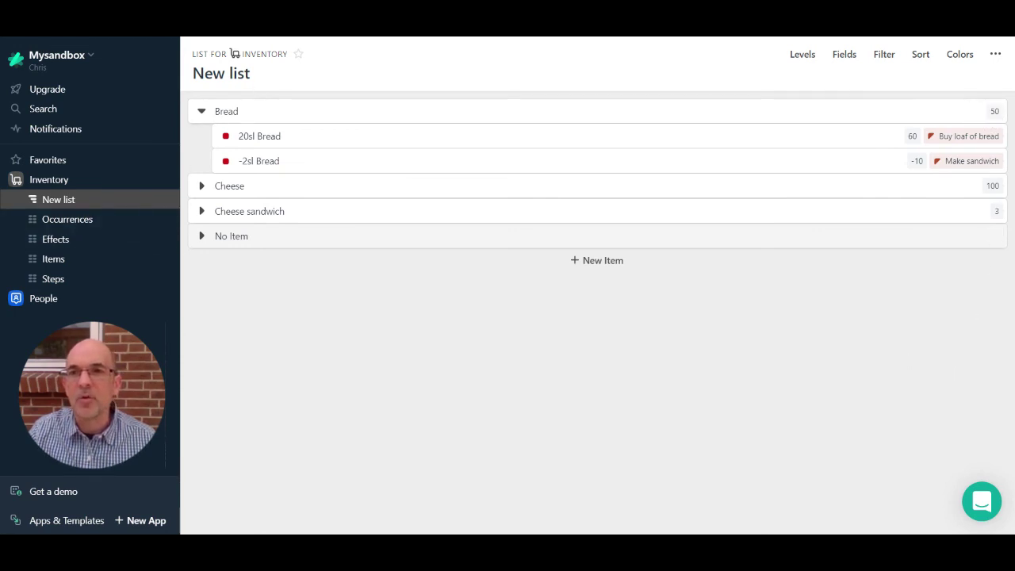
Step: Rename the list view to Stock levels
left_click_drag(251, 73, 193, 73)
type("St")
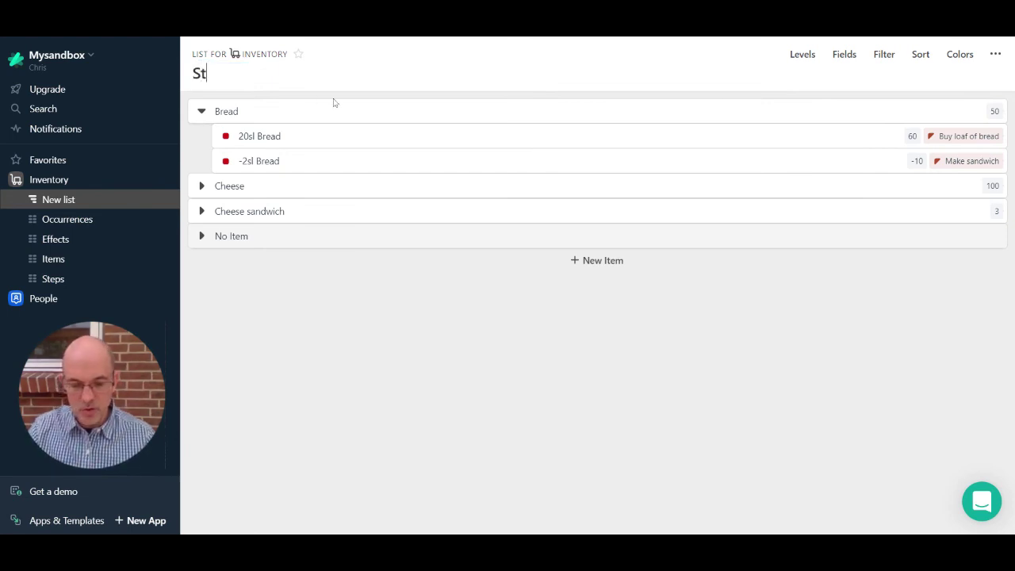
type("ock levels")
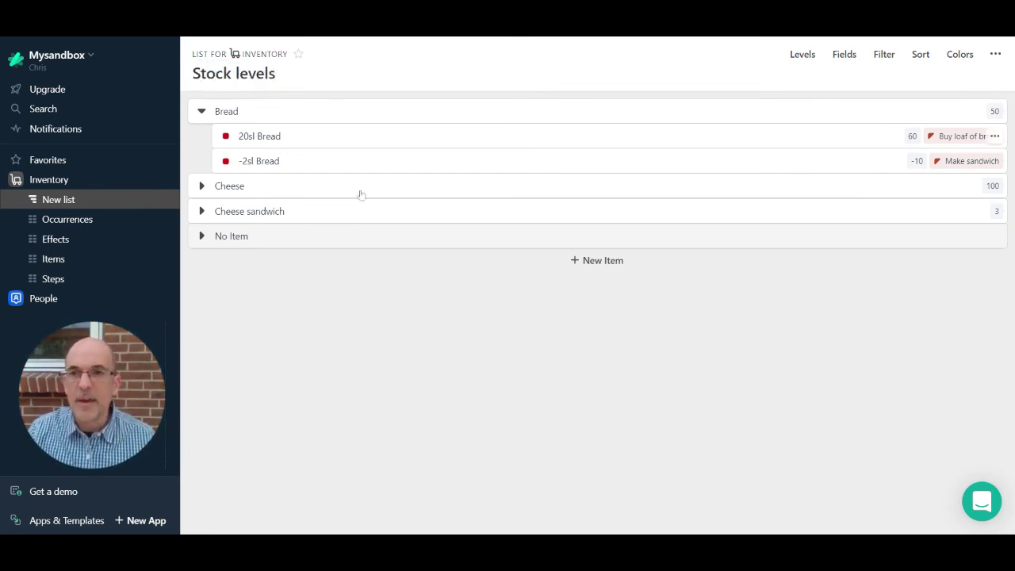
left_click(347, 324)
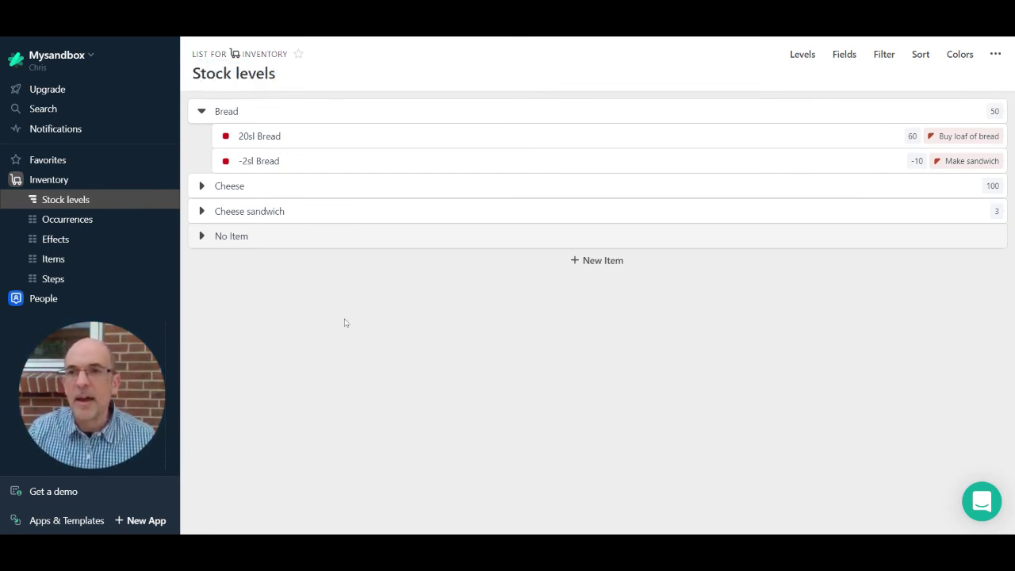
left_click(166, 180)
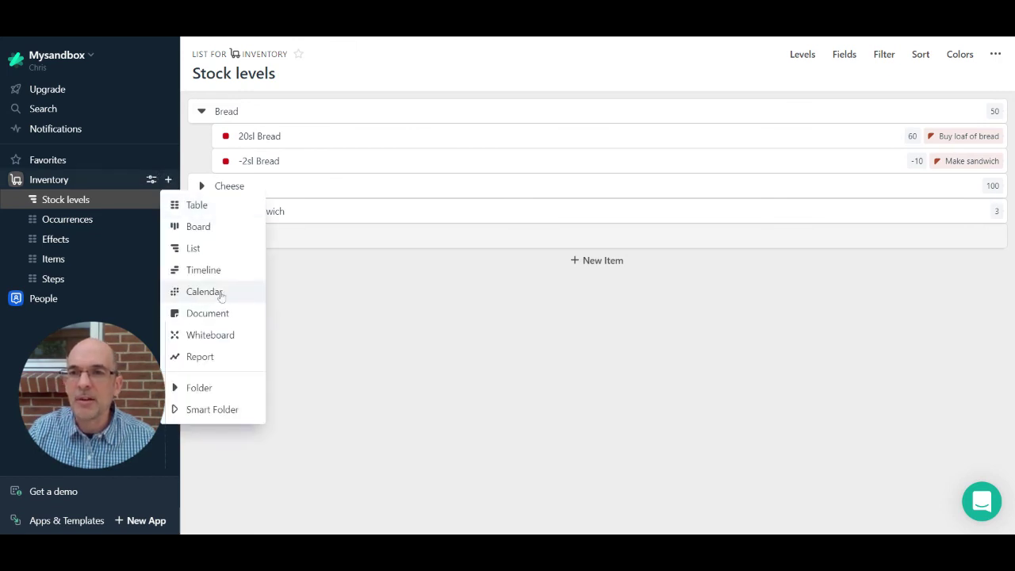
Step: Create a chart report named Stock based on Item records
left_click(218, 358)
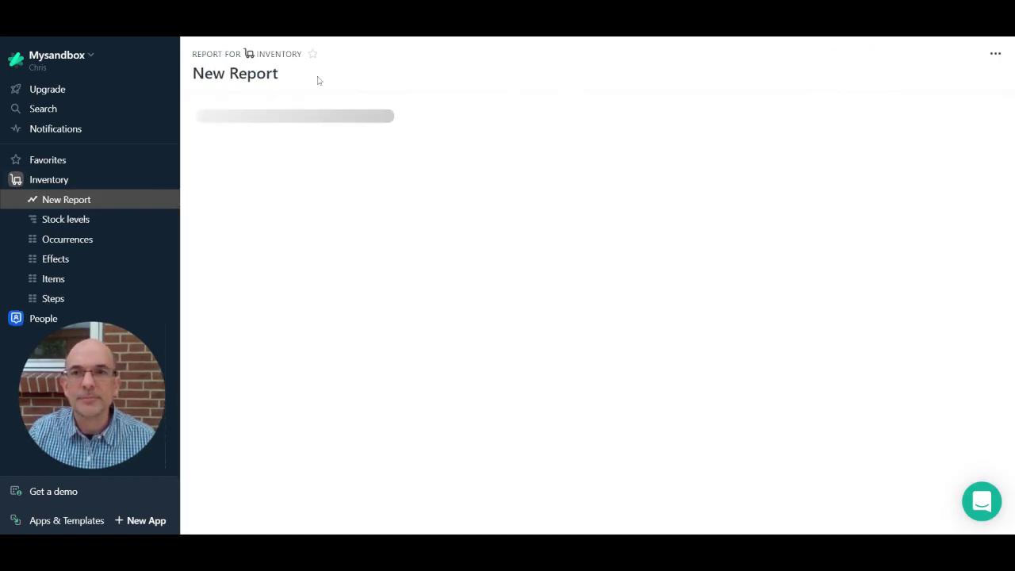
left_click_drag(279, 73, 193, 73)
type("S")
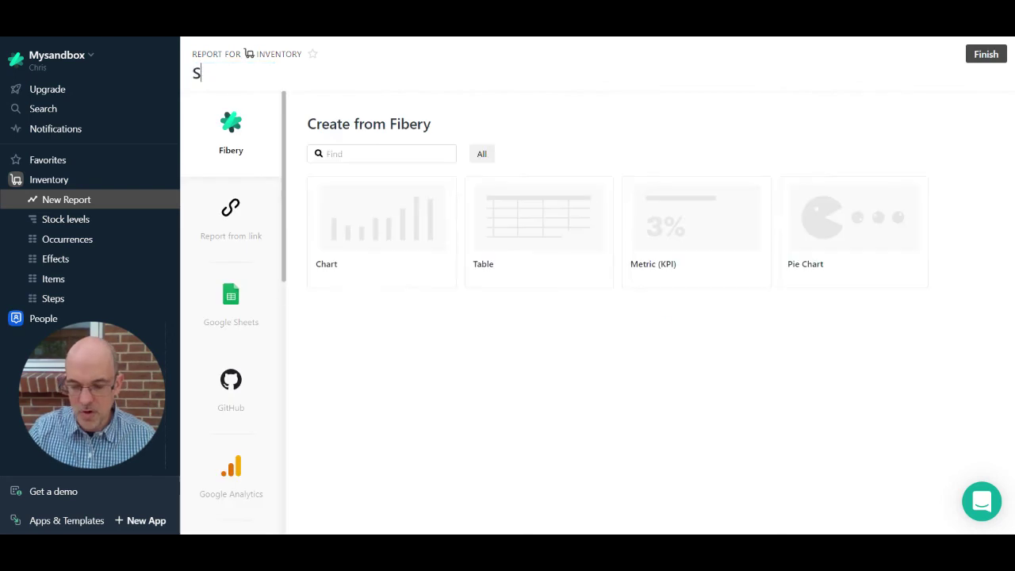
type("tock")
left_click(376, 233)
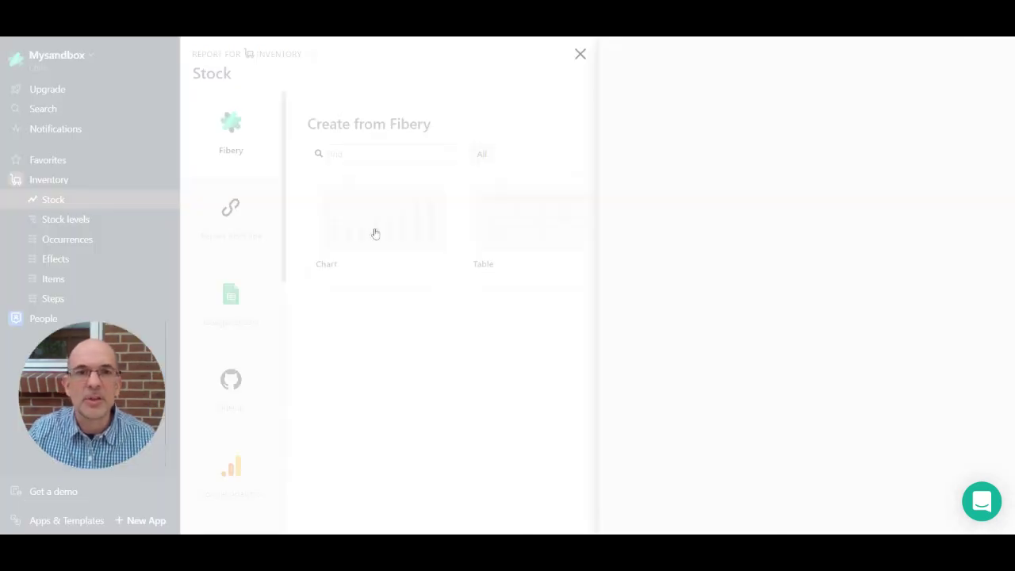
left_click(630, 185)
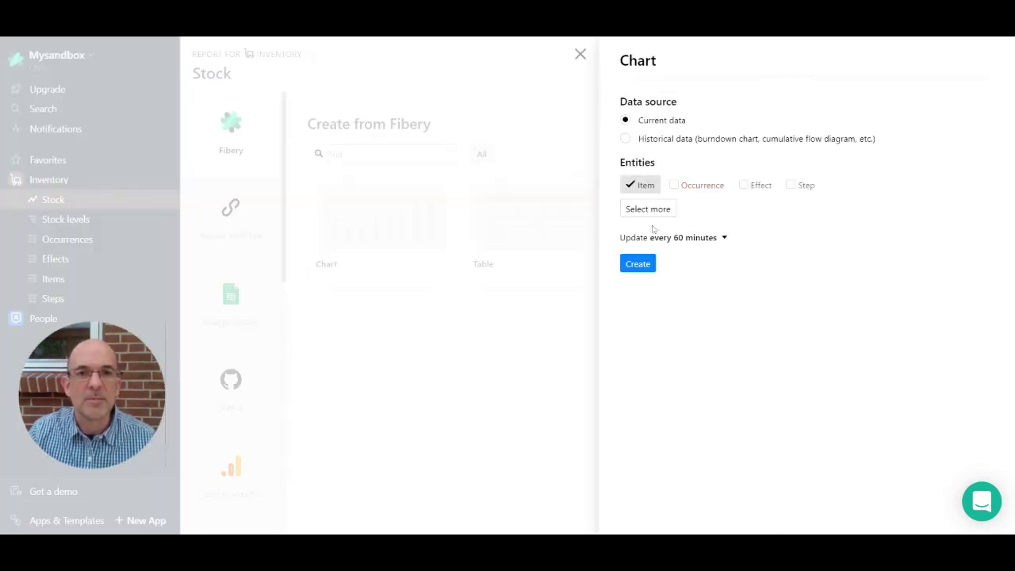
left_click(648, 268)
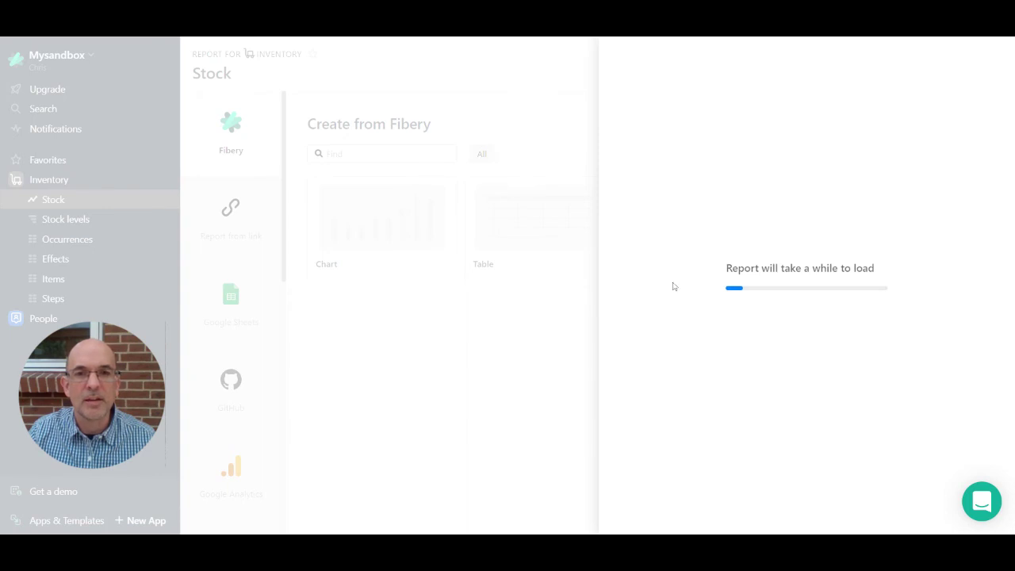
Step: Chart item Name against Stock level as bars, labelled with Stock level
left_click_drag(267, 473, 607, 512)
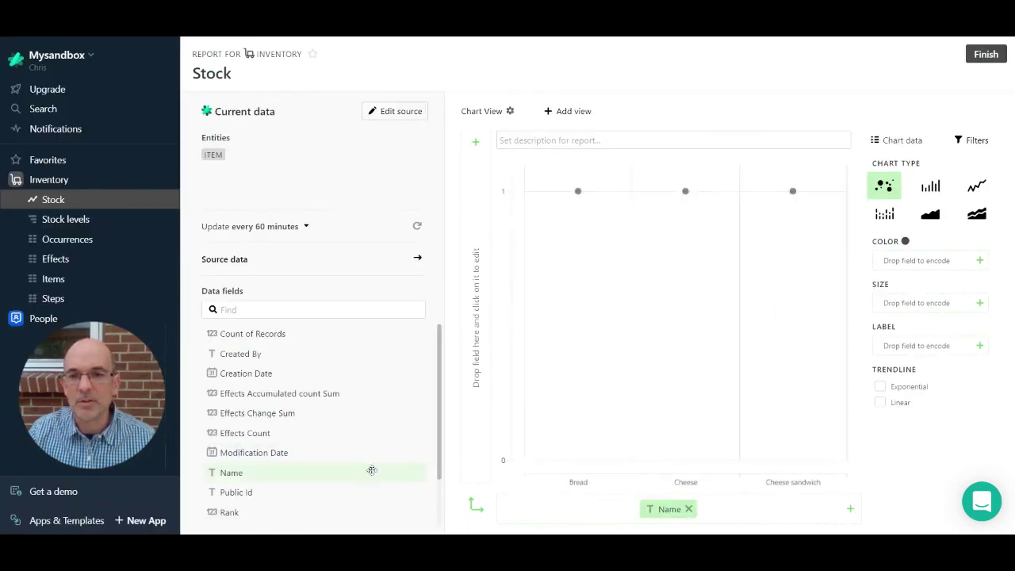
scroll(270, 476, "down", 1)
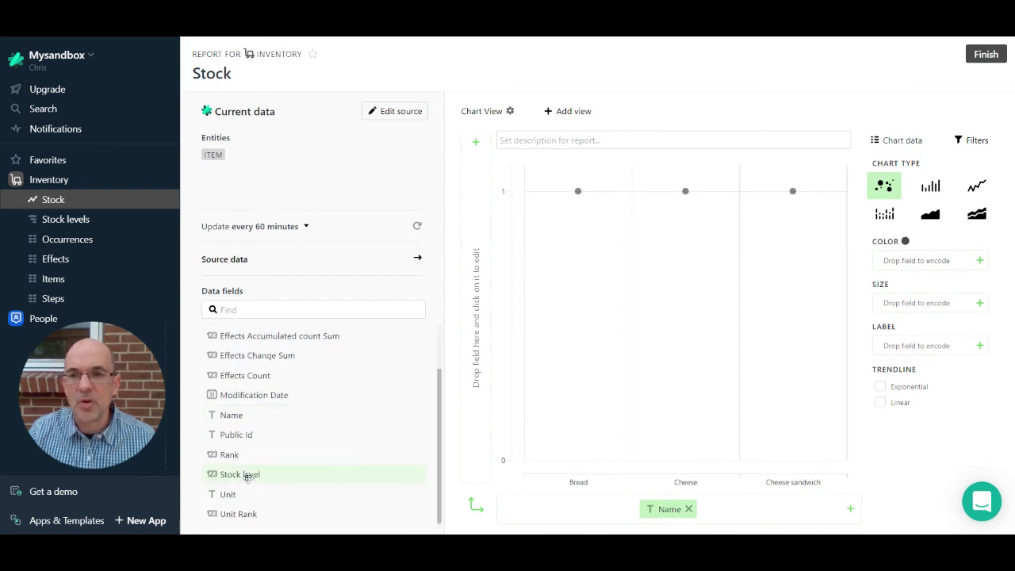
left_click_drag(247, 477, 505, 358)
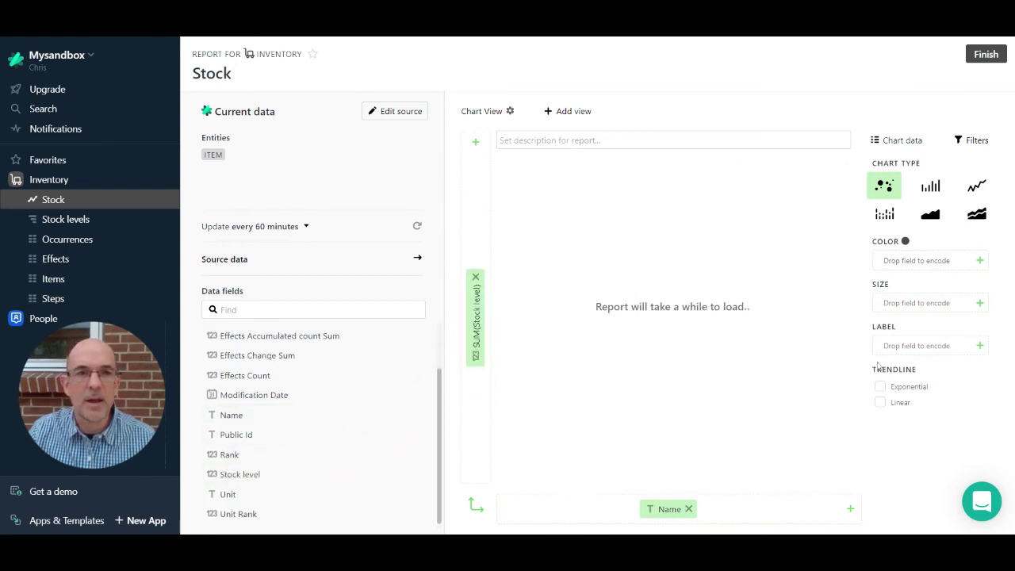
left_click(934, 185)
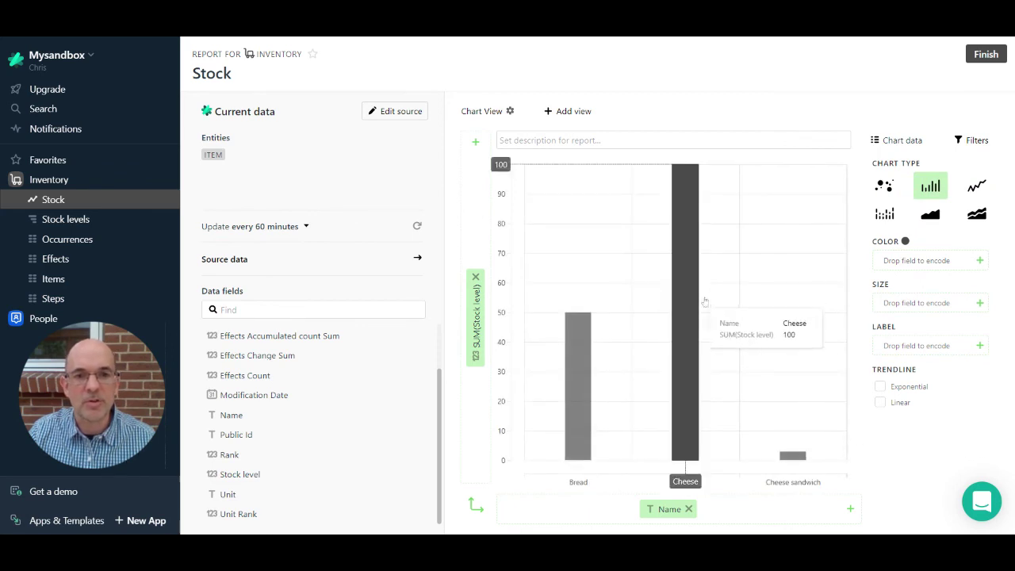
mouse_move(568, 374)
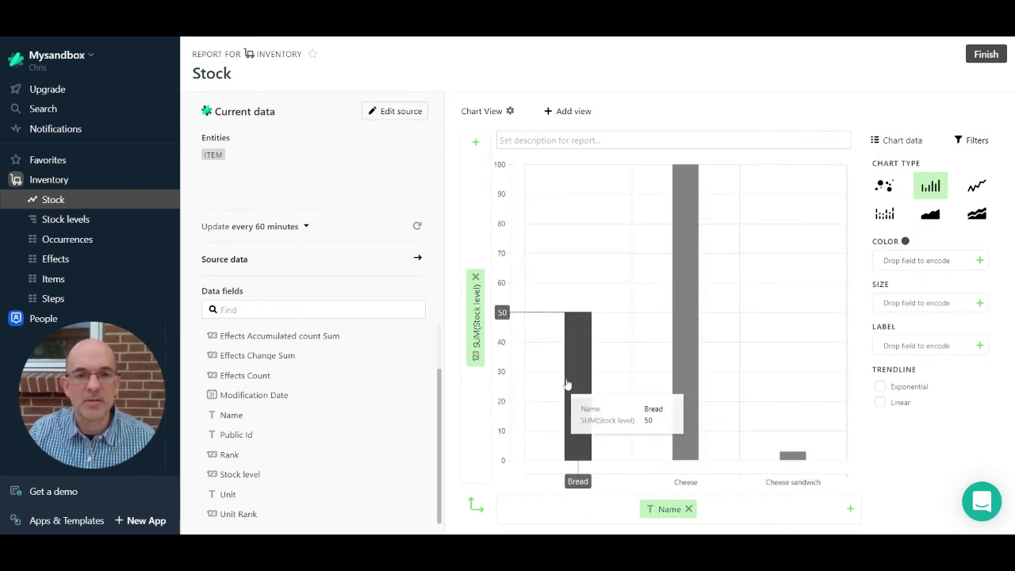
mouse_move(796, 460)
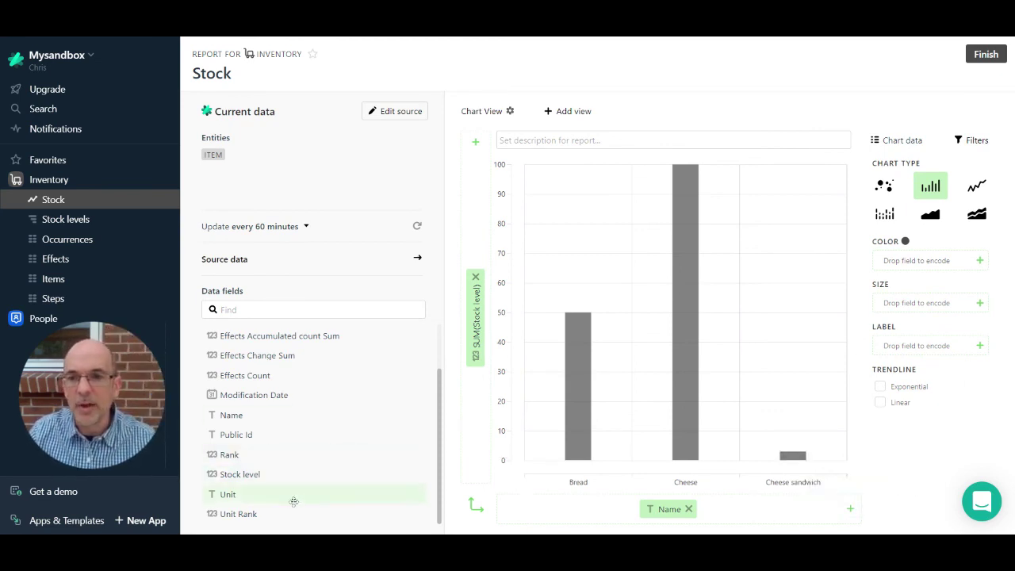
left_click_drag(269, 474, 920, 347)
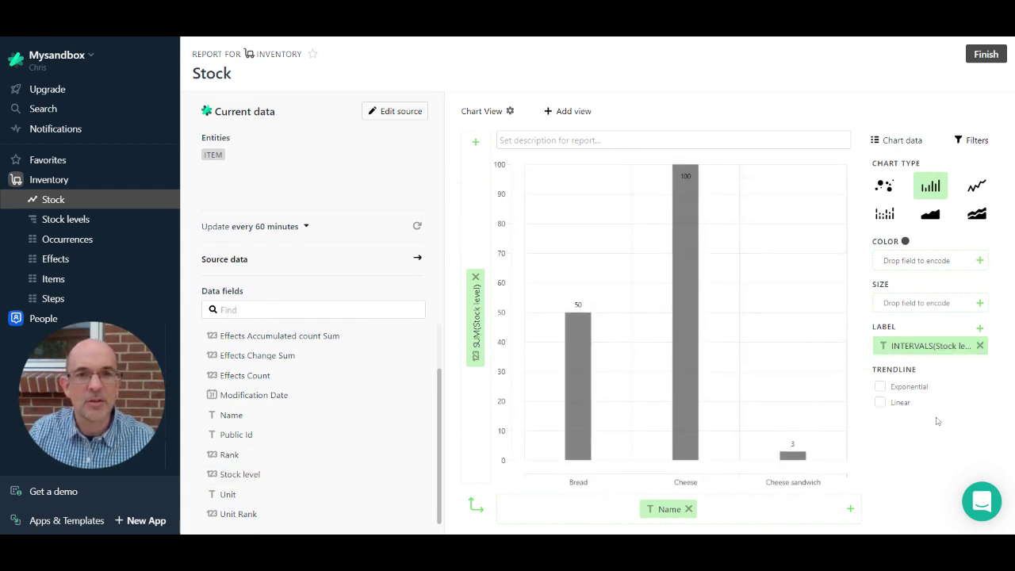
left_click(883, 347)
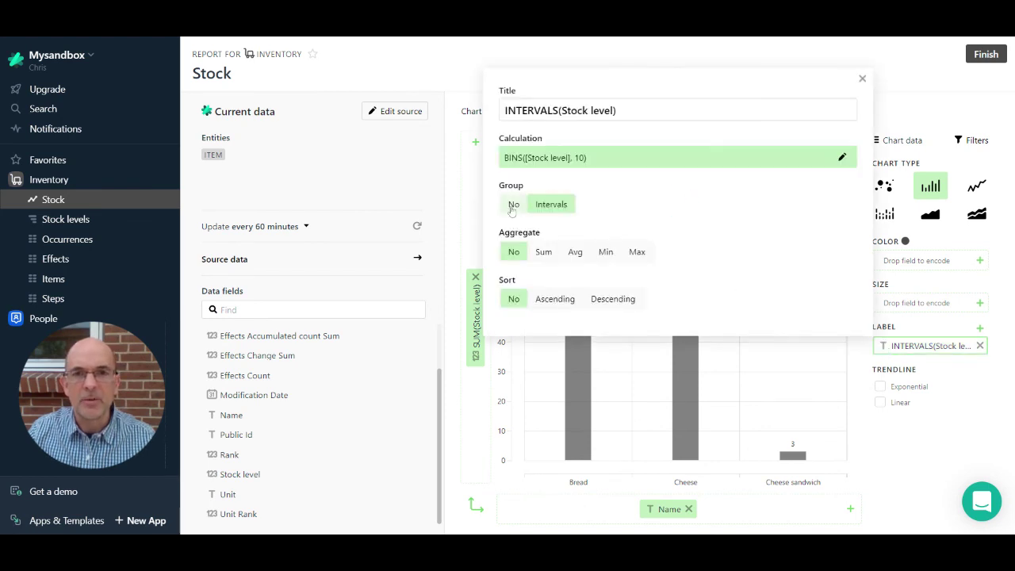
Step: Turn off label grouping and set the bar label formula to TEXT([Stock level]) + [Unit]
left_click(512, 204)
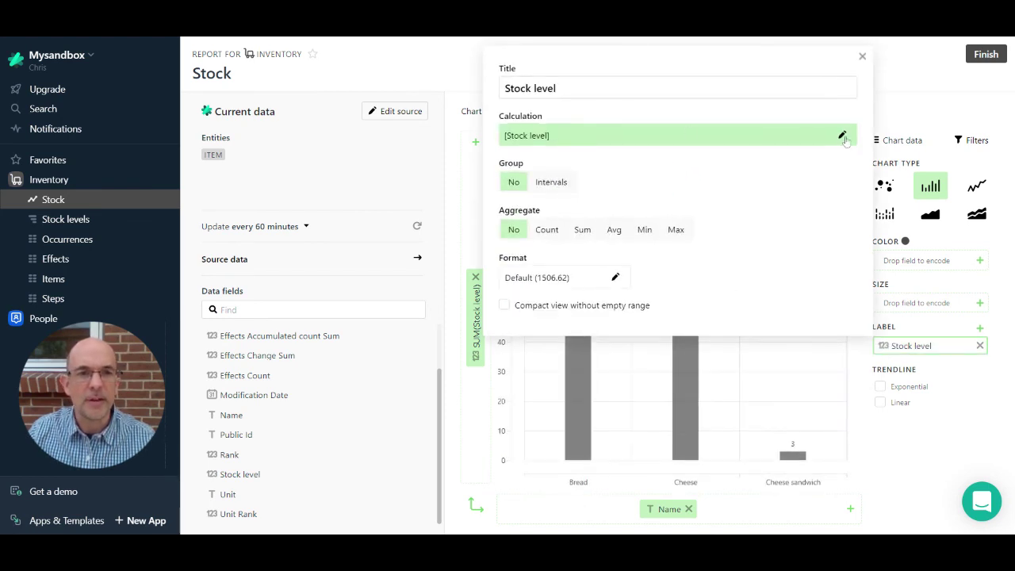
left_click(842, 135)
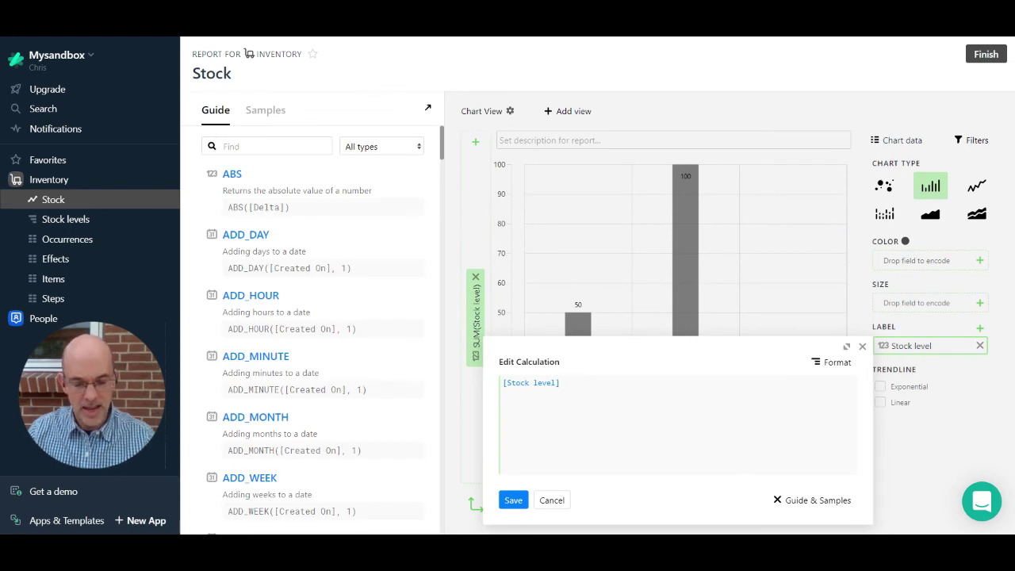
type("+ unit")
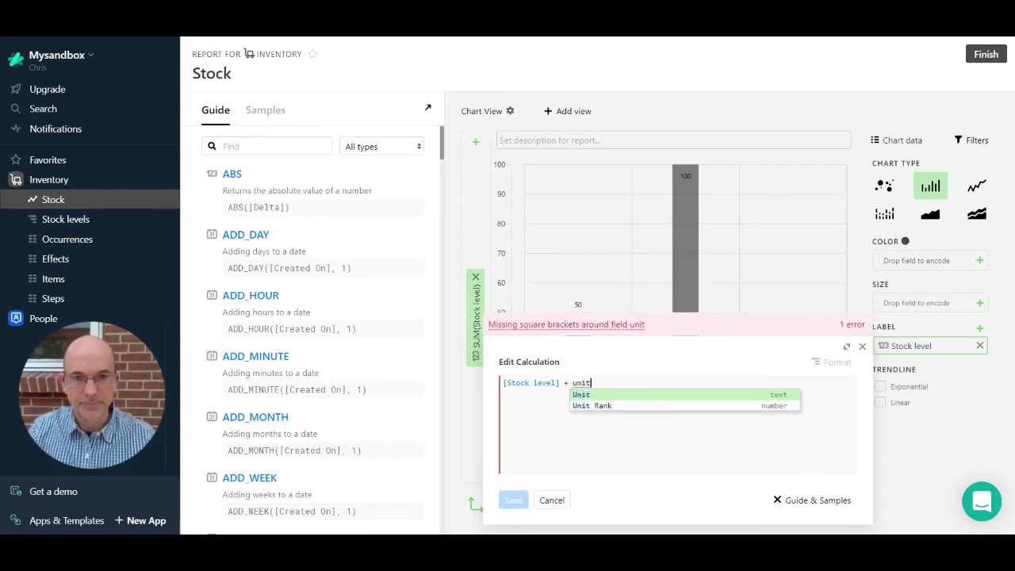
key("Return")
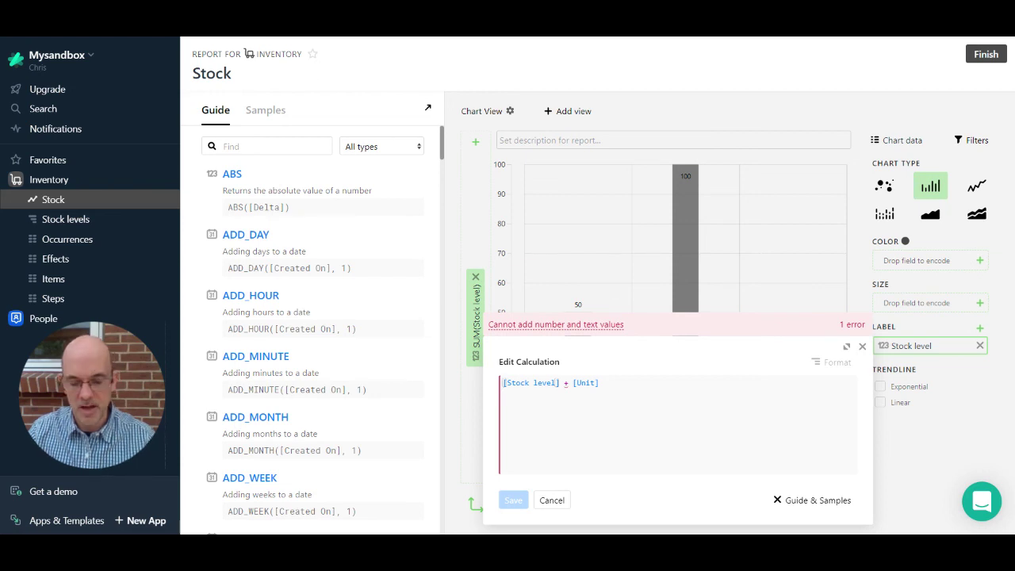
type("Text(")
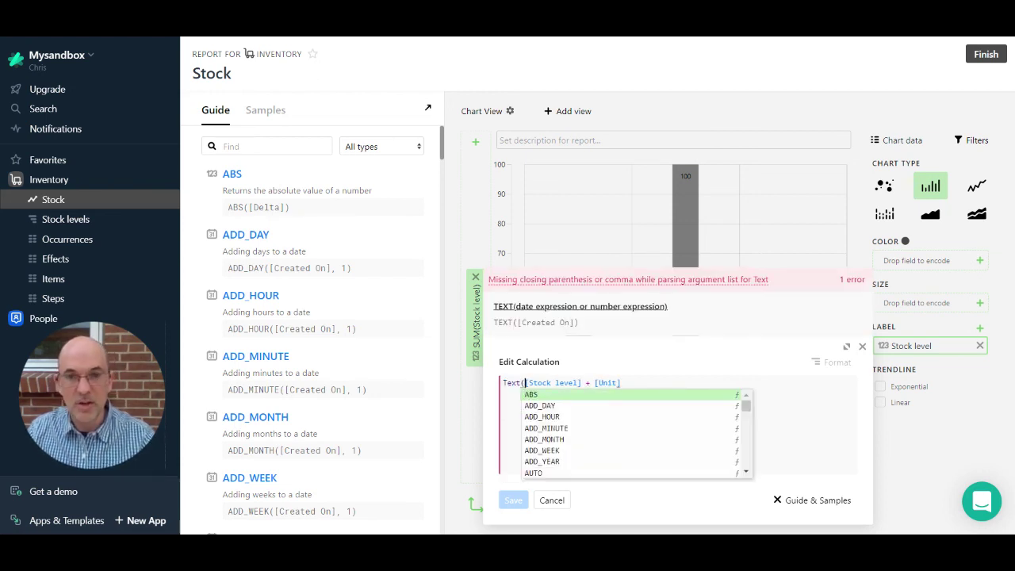
left_click(582, 382)
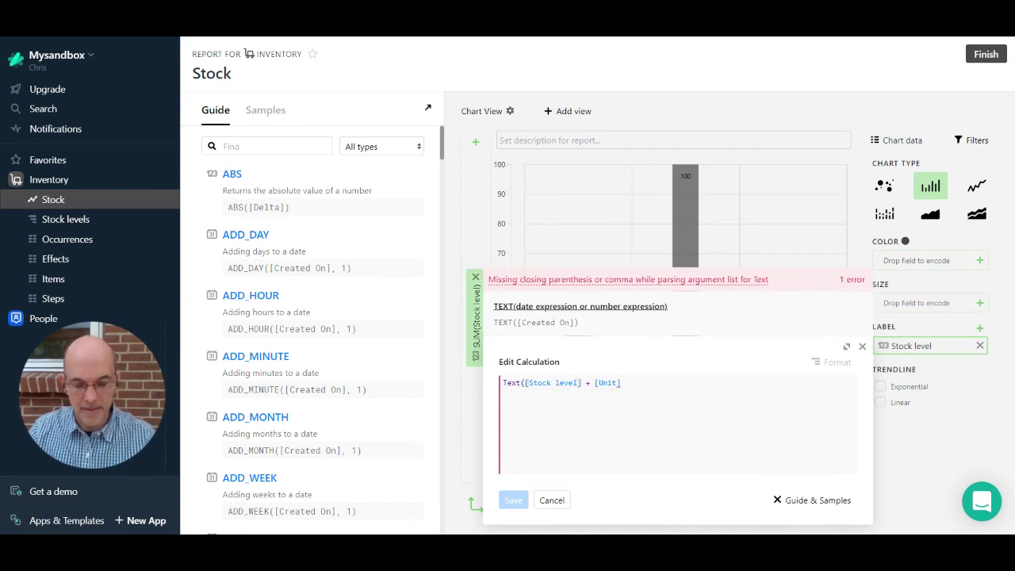
type(")")
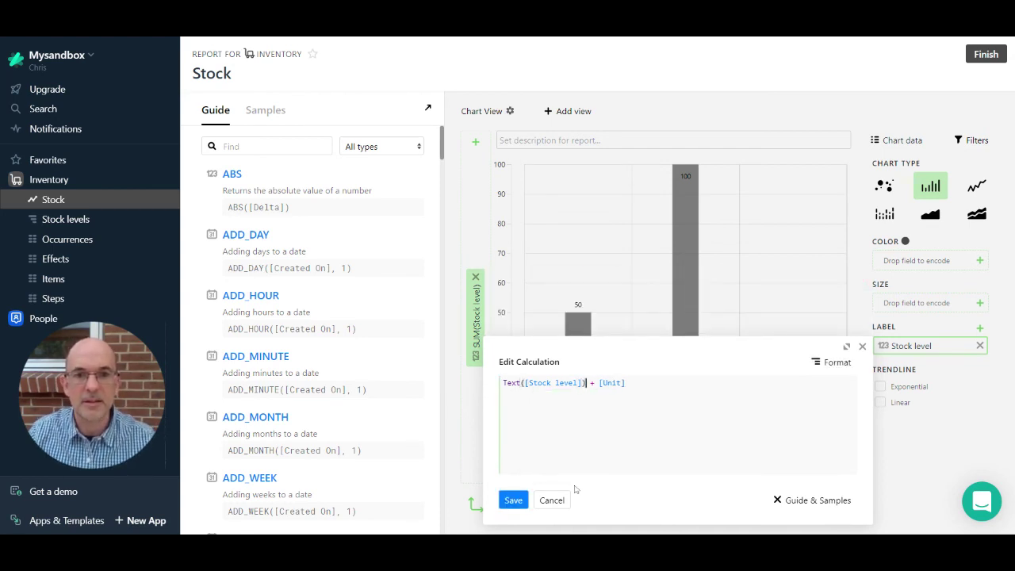
left_click(515, 502)
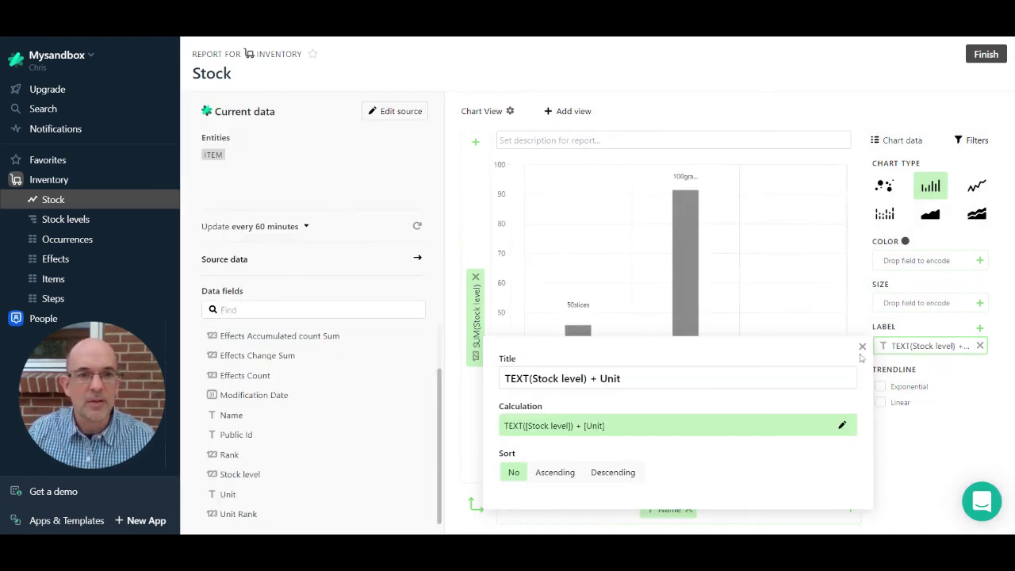
left_click(583, 327)
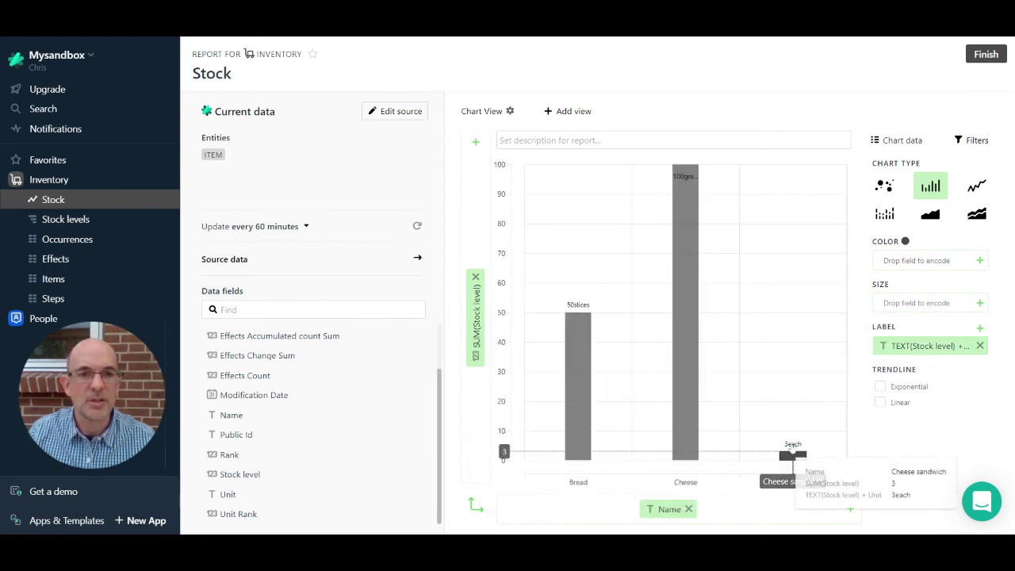
Step: Finish the Stock chart report, then go through Steps to the Occurrences table
left_click(986, 54)
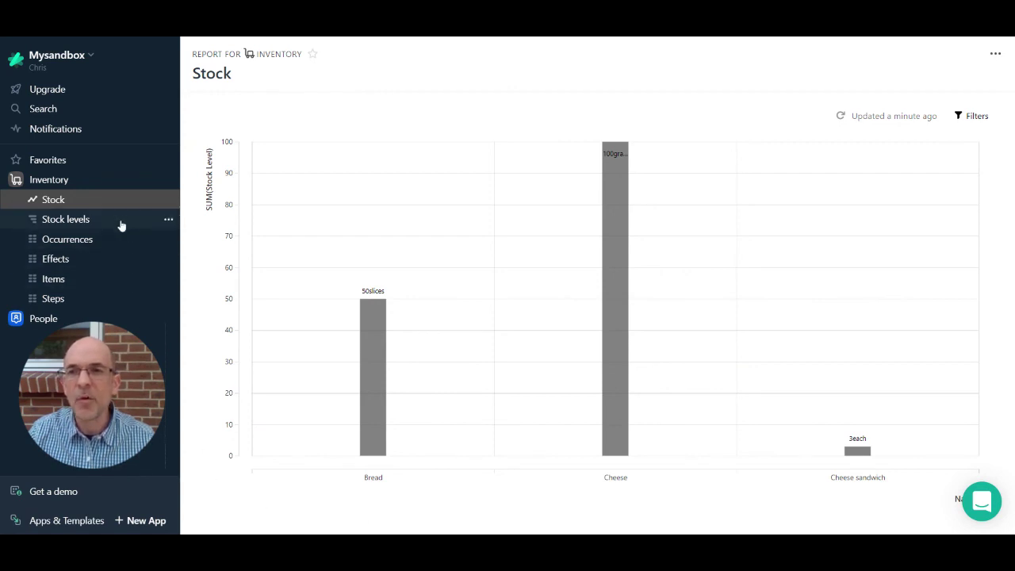
left_click(78, 300)
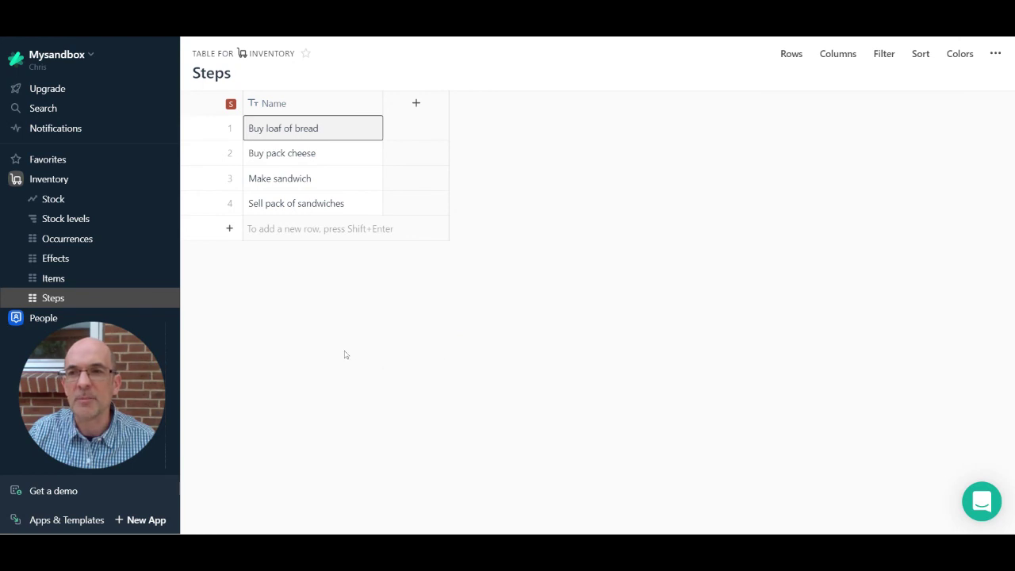
left_click(94, 240)
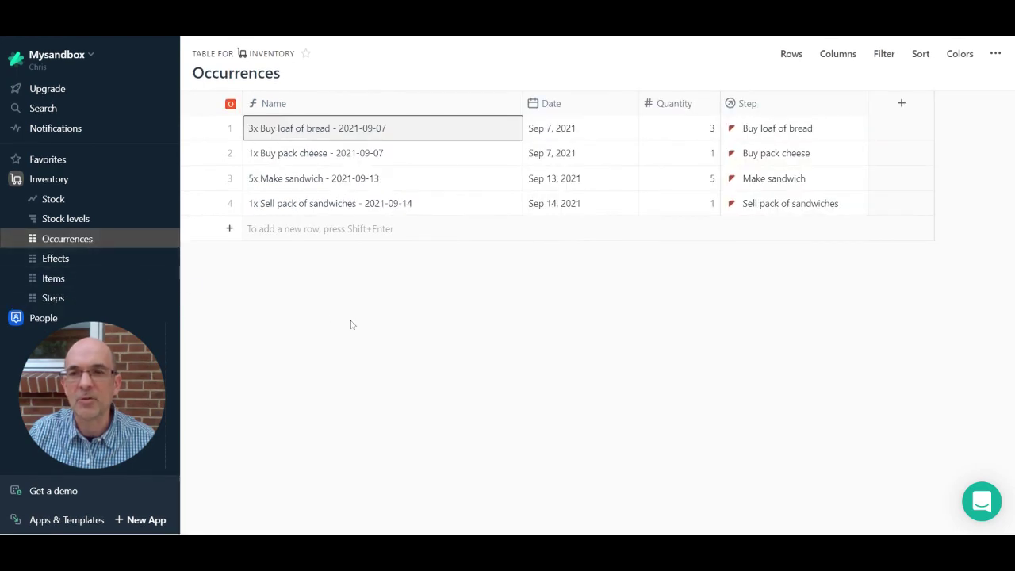